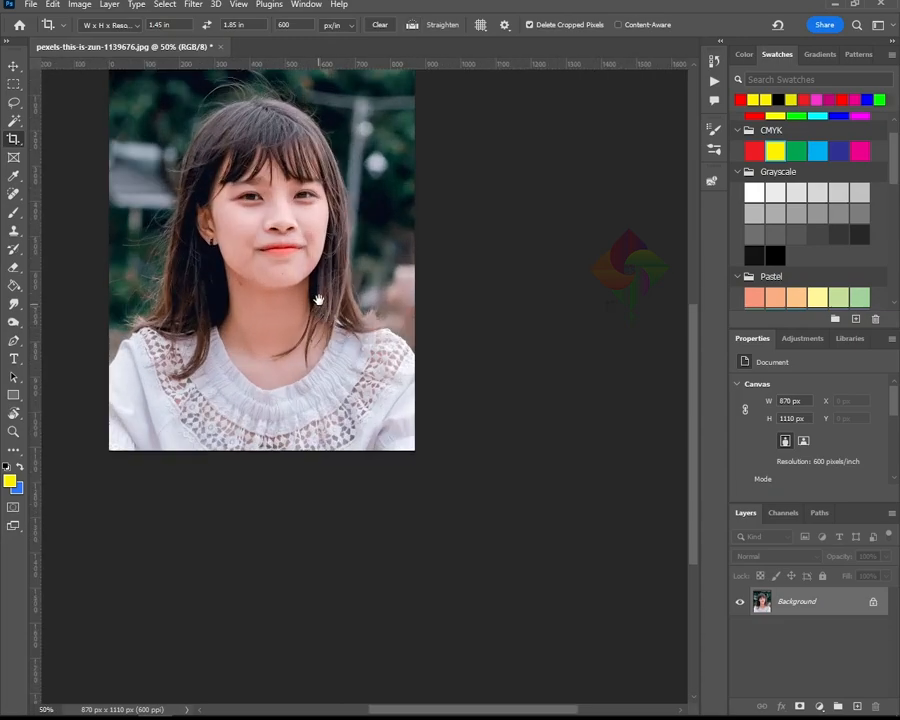
Cut out the woman with Select and Mask, using Select Subject and Refine Hair, and output a new layer with a layer mask.
left_click(200, 6)
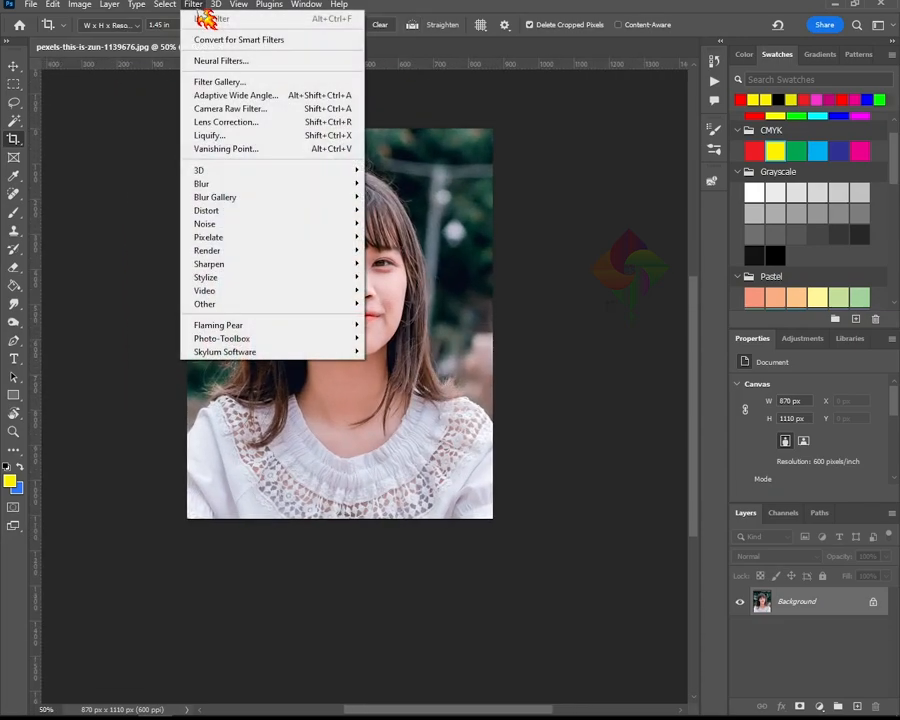
left_click(188, 200)
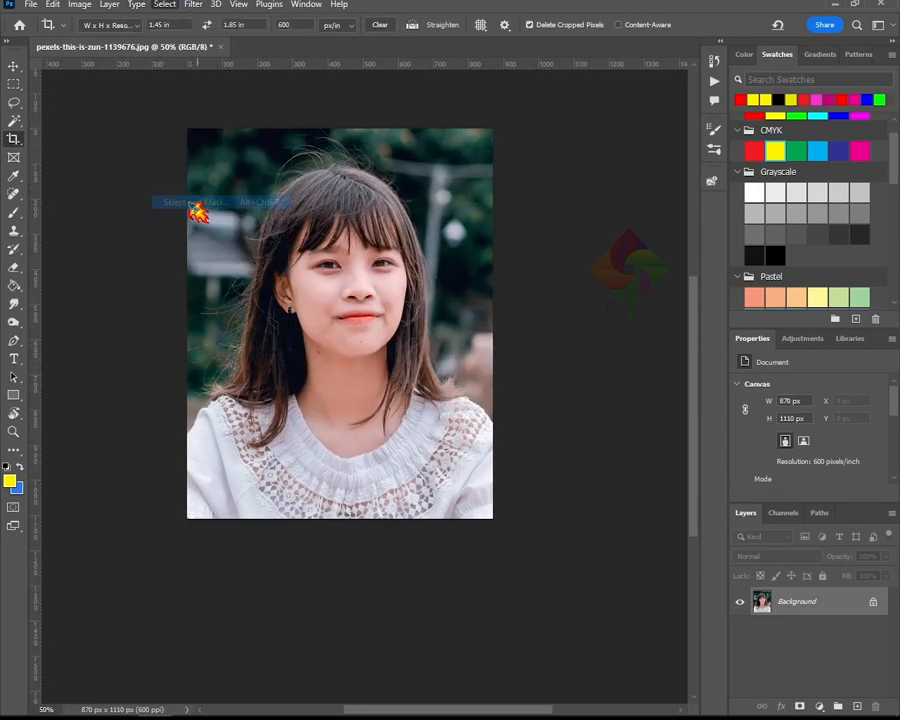
left_click(296, 26)
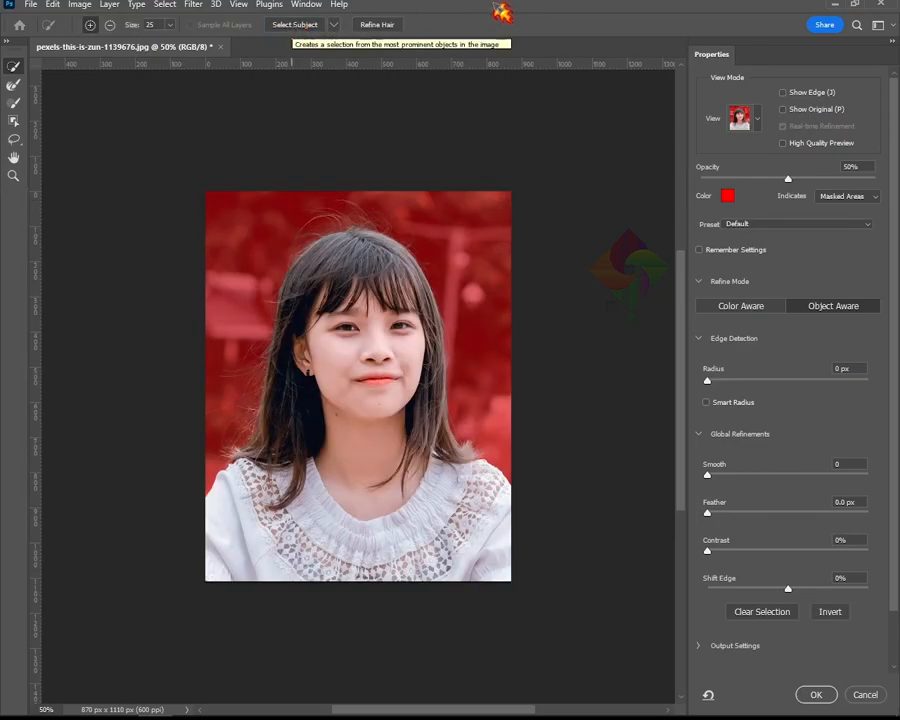
left_click(384, 28)
left_click(384, 28)
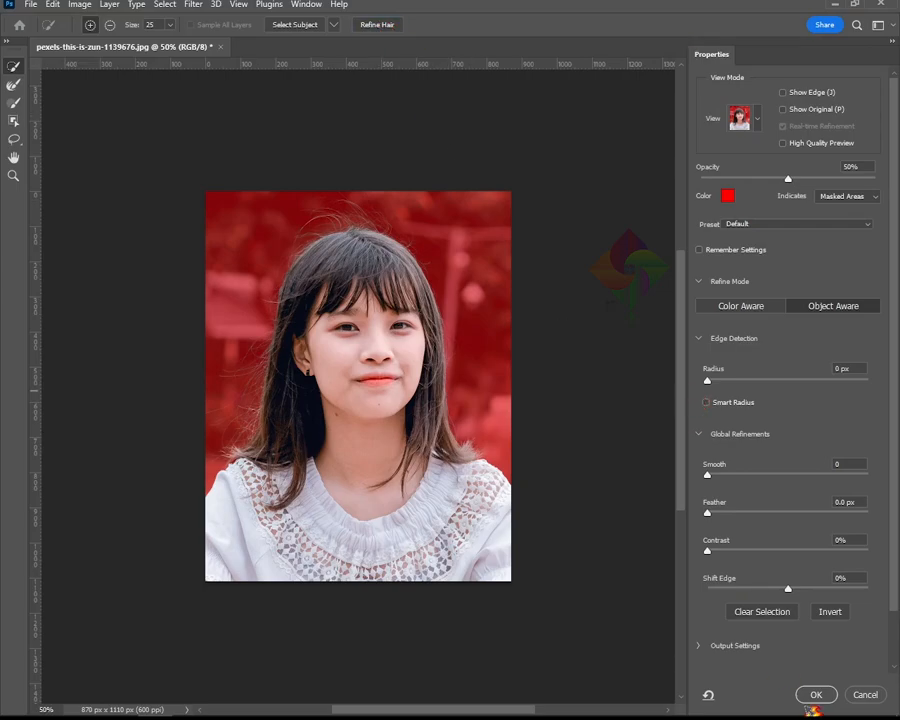
left_click(816, 695)
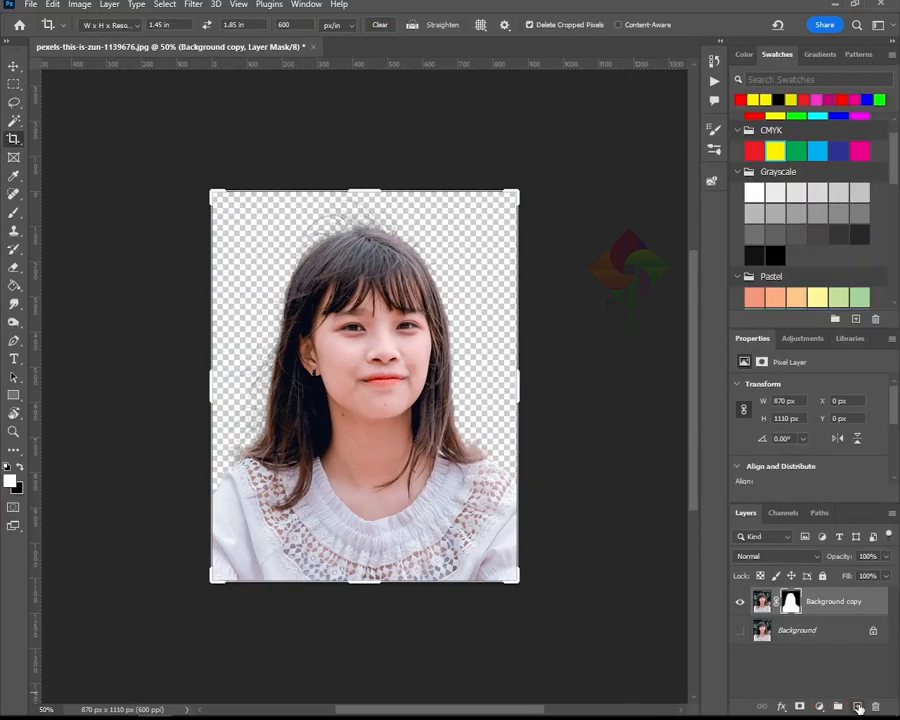
Add a new layer filled with the blue background colour and place it beneath the cutout layer.
left_click(857, 706)
left_click(24, 468)
left_click(14, 285)
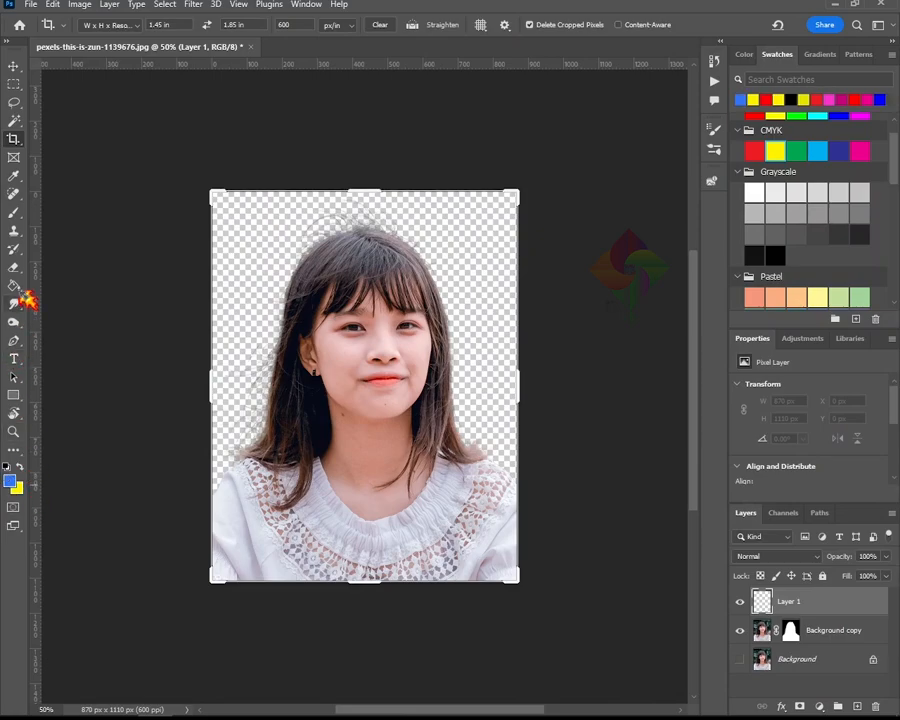
left_click(268, 262)
left_click(24, 468)
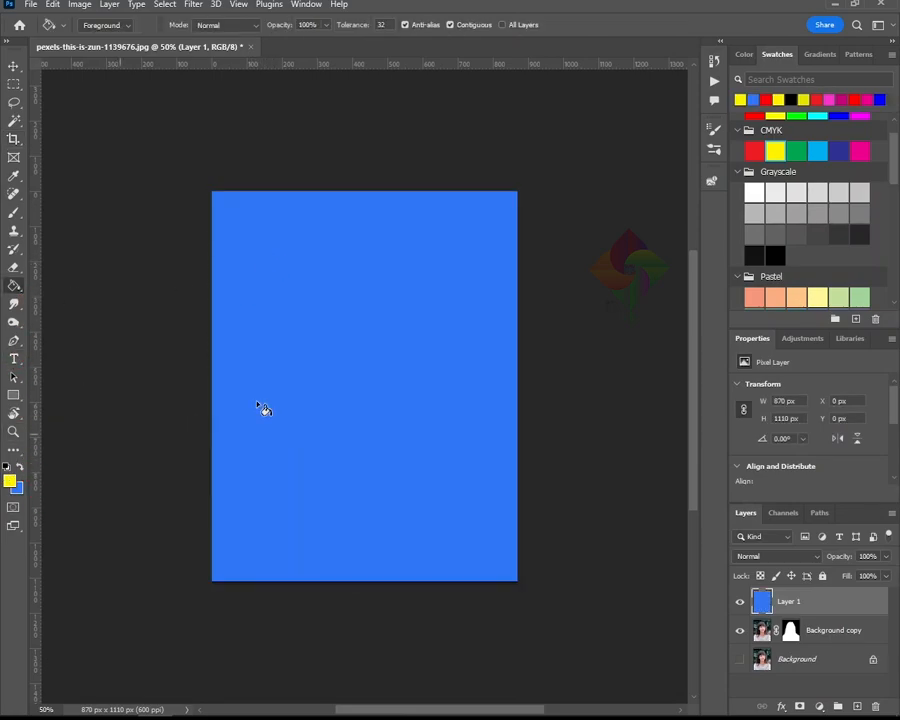
left_click_drag(813, 671, 810, 644)
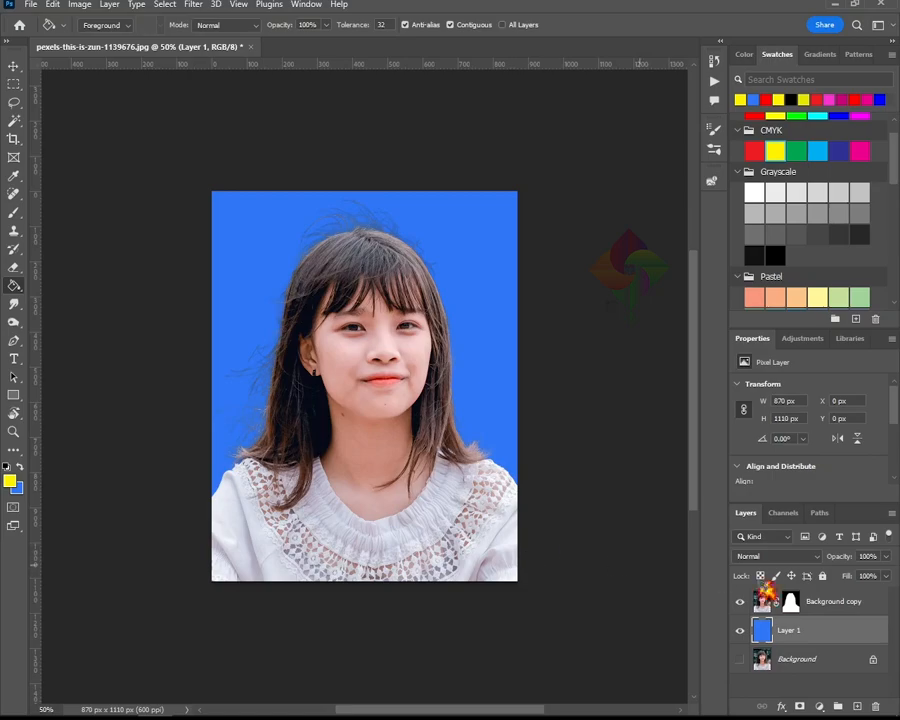
Duplicate the masked Background copy cutout layer.
key("ctrl+plus")
key("ctrl+plus")
left_click_drag(380, 380, 415, 438)
left_click(770, 603)
left_click_drag(396, 390, 386, 430)
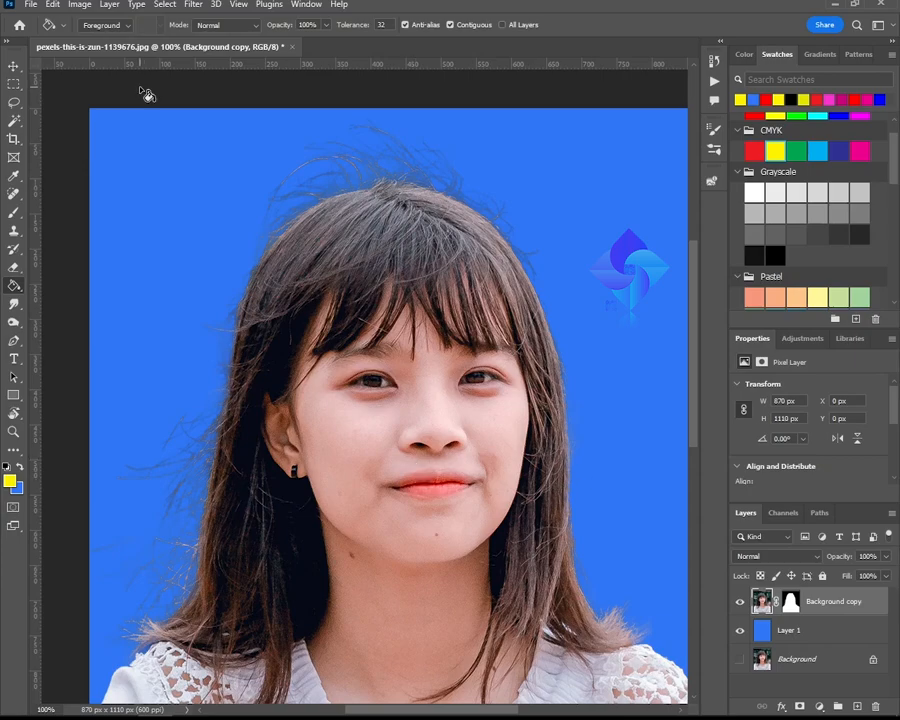
key("ctrl+plus")
left_click_drag(502, 537, 397, 438)
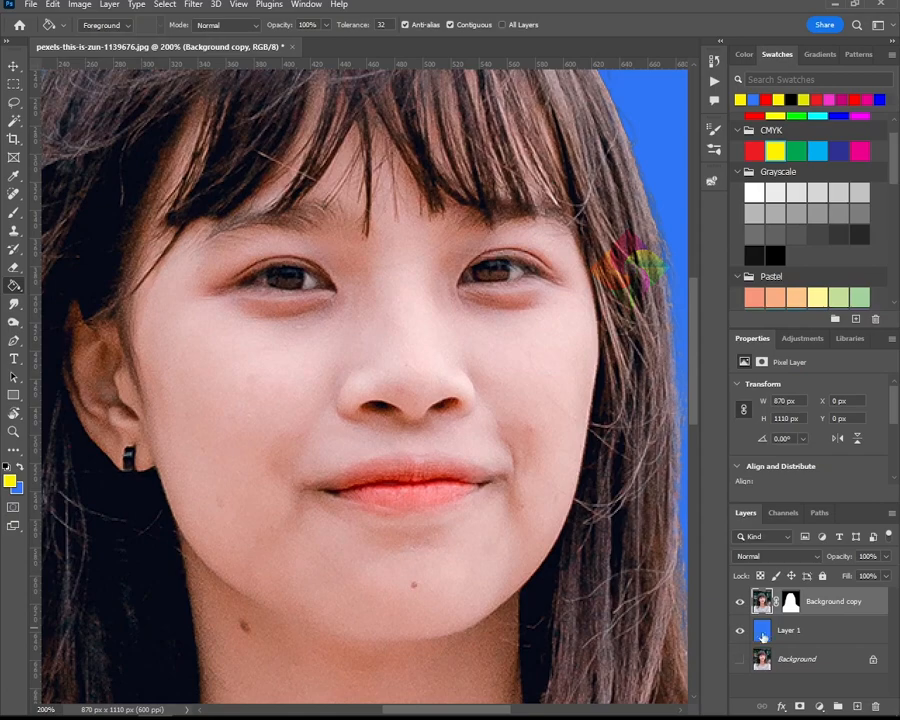
key("ctrl+j")
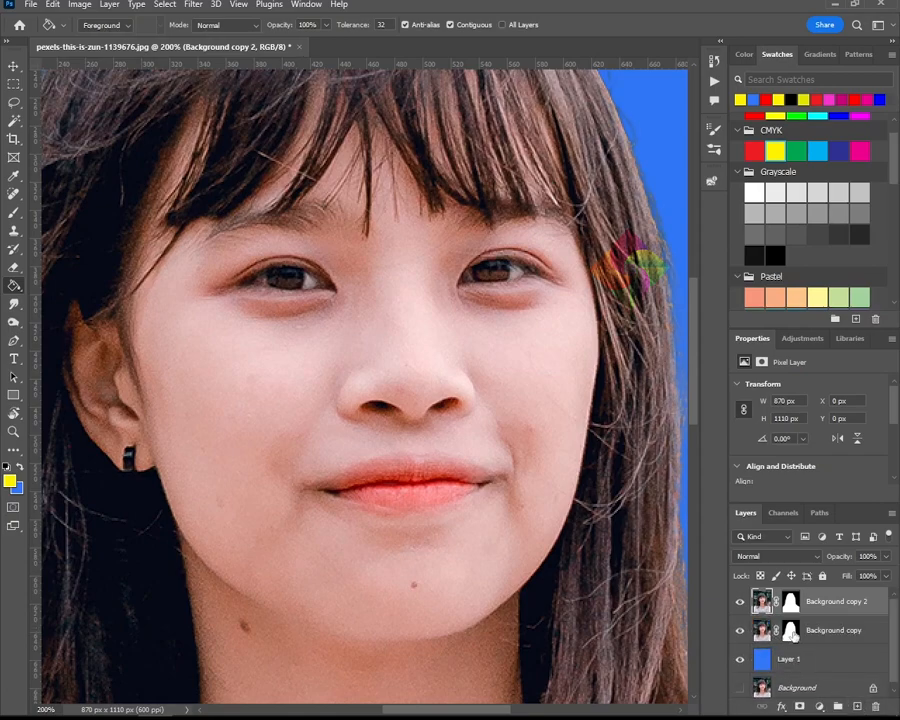
Apply the layer mask on Background copy, hide Background copy 2 and place Background copy above it.
right_click(793, 632)
left_click(814, 540)
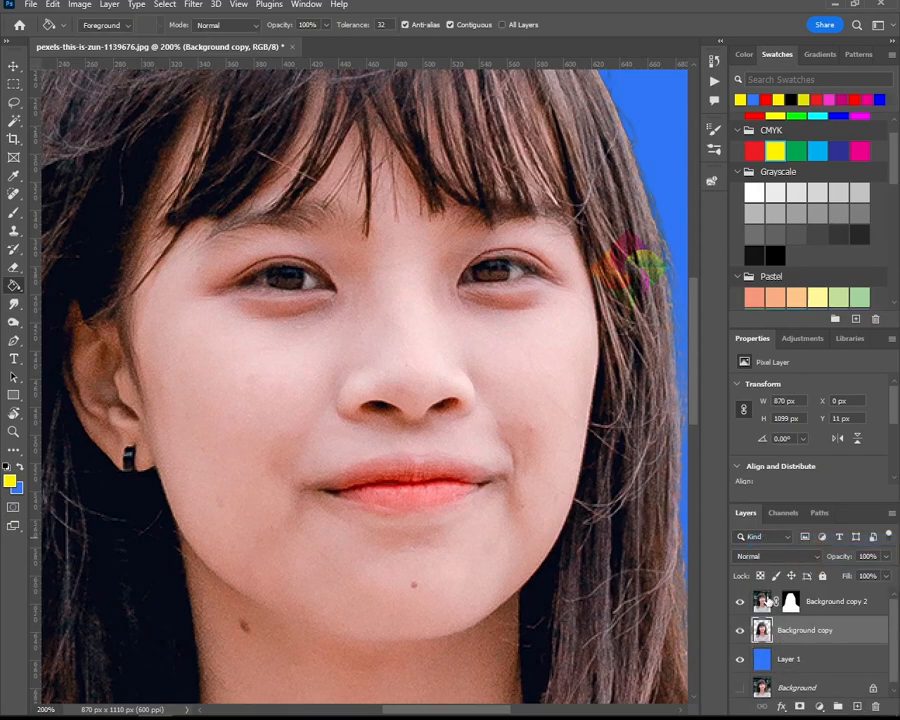
left_click_drag(773, 601, 787, 627)
left_click(795, 605)
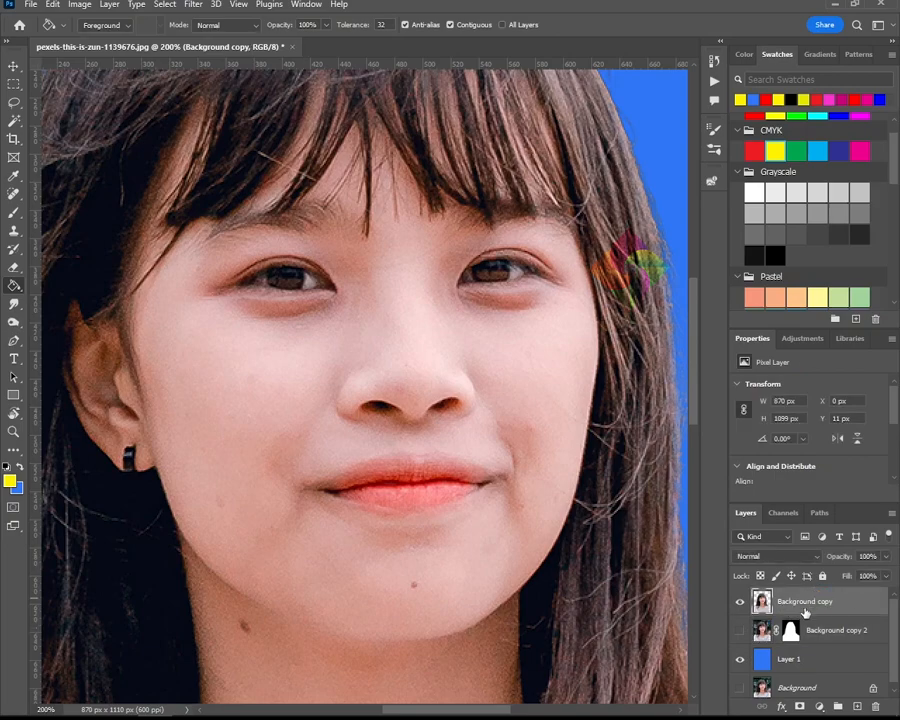
Duplicate the Background copy layer and invert the duplicate's colours.
key("ctrl+j")
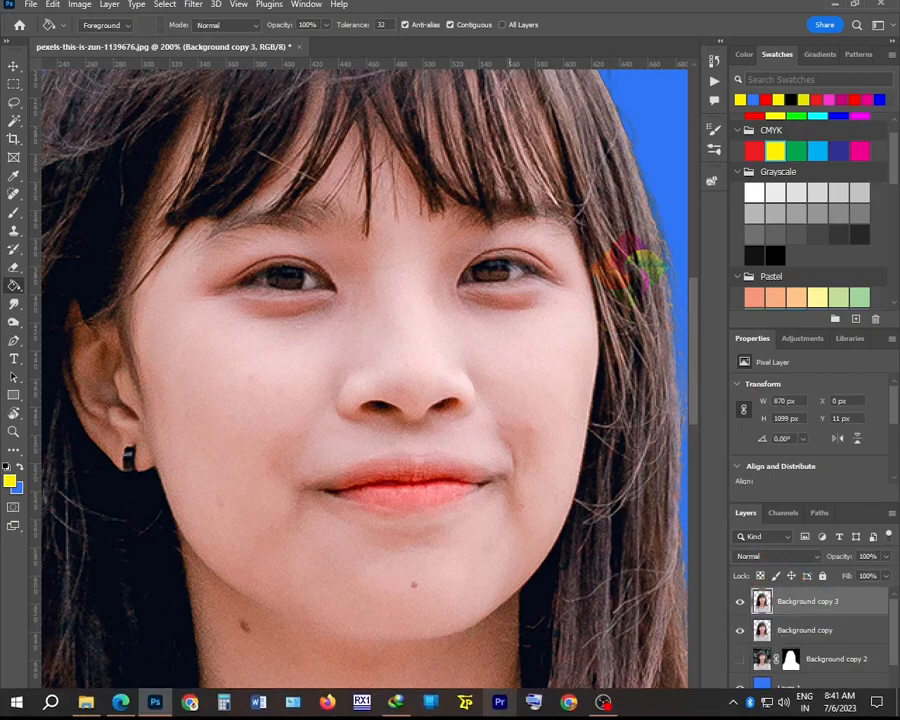
left_click(540, 704)
left_click(150, 682)
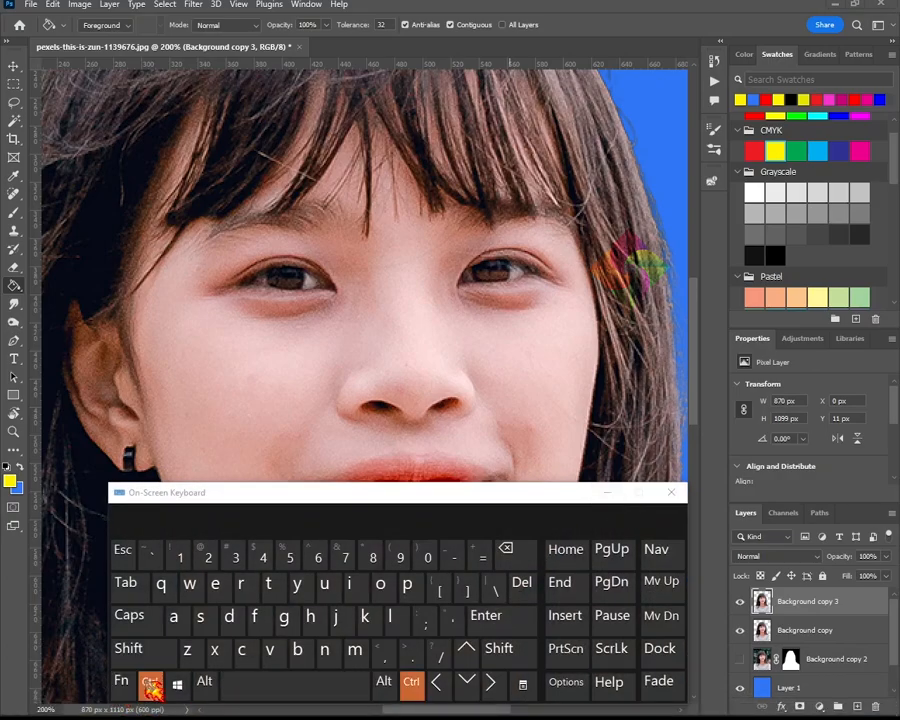
left_click(349, 583)
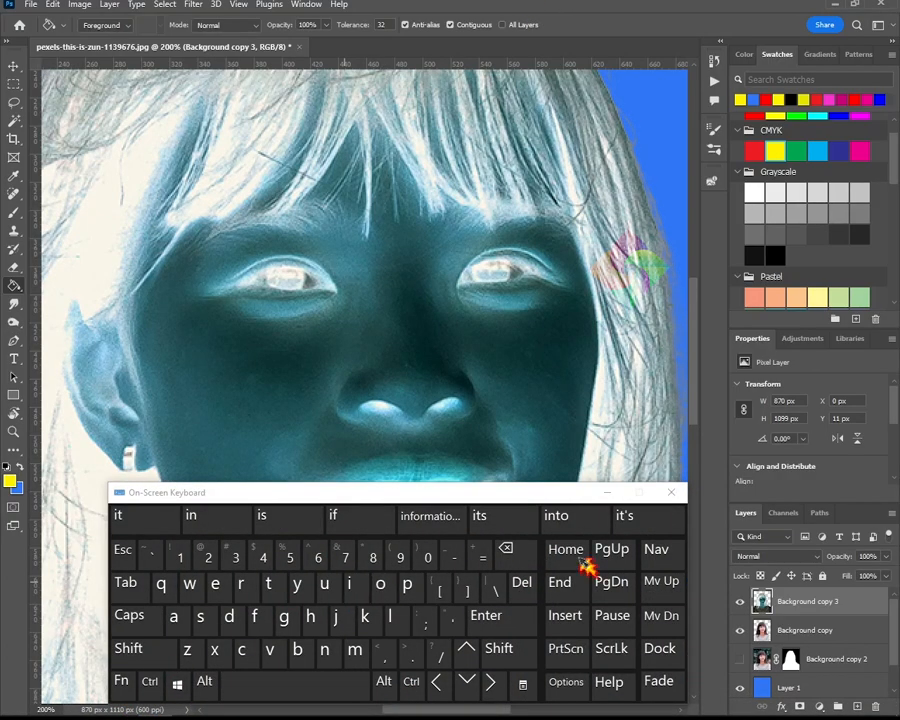
Set the inverted layer's blend mode to Vivid Light and put the on-screen keyboard away.
left_click(778, 556)
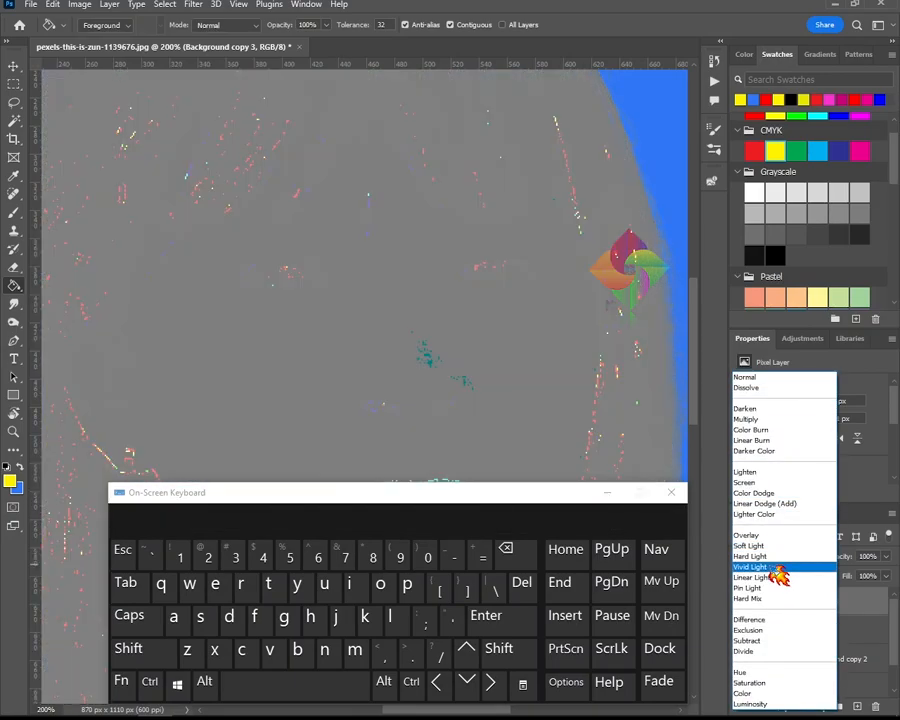
left_click(780, 567)
left_click(607, 492)
Apply a High Pass filter with a radius of 3.0 pixels to the inverted layer.
left_click(193, 5)
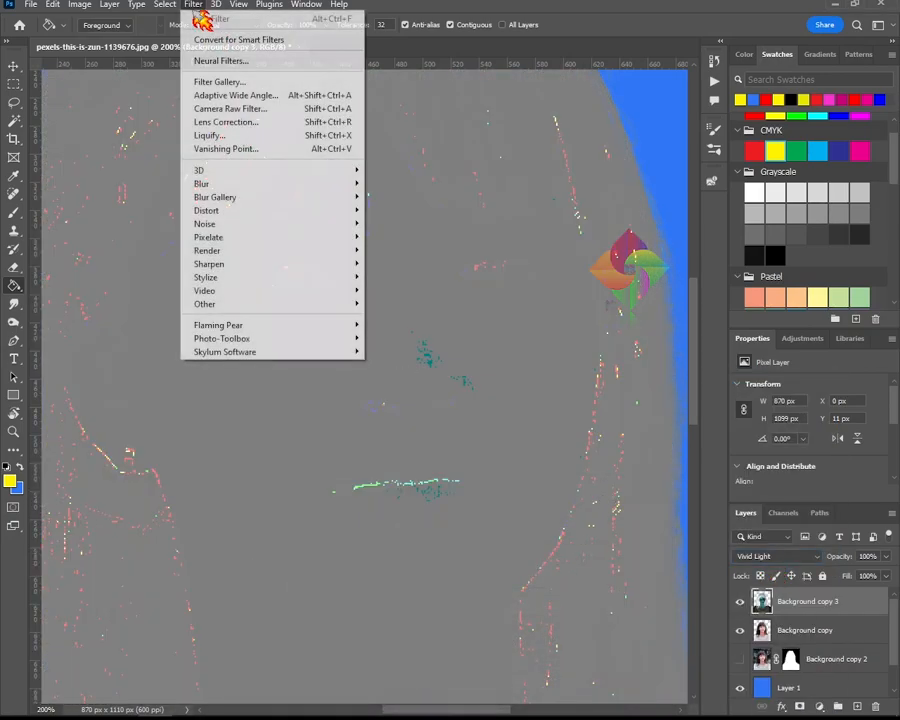
mouse_move(320, 304)
left_click(388, 316)
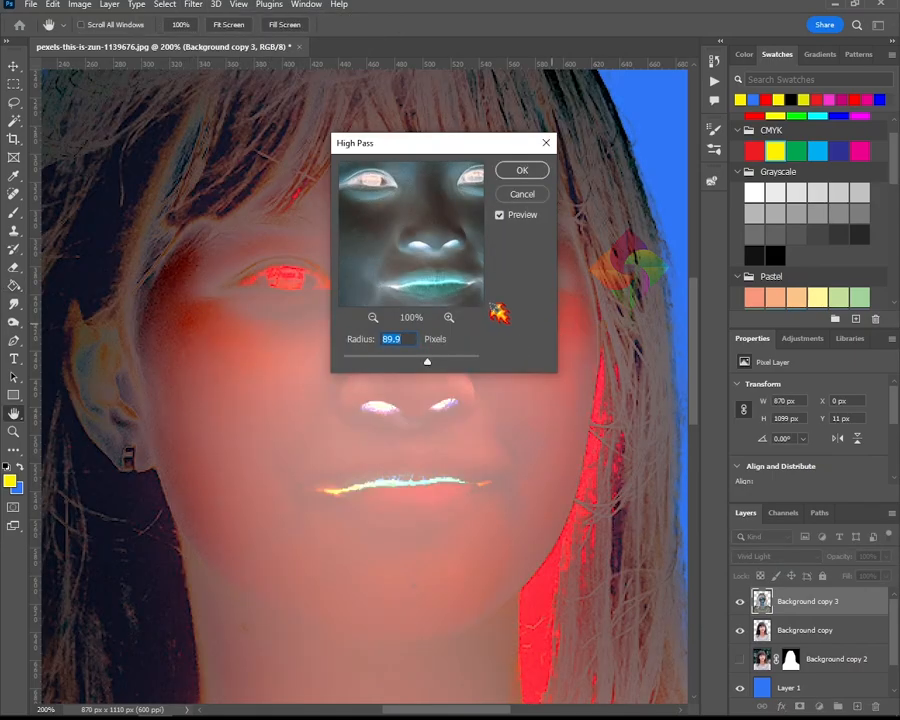
left_click_drag(465, 148, 689, 172)
left_click_drag(651, 387, 633, 387)
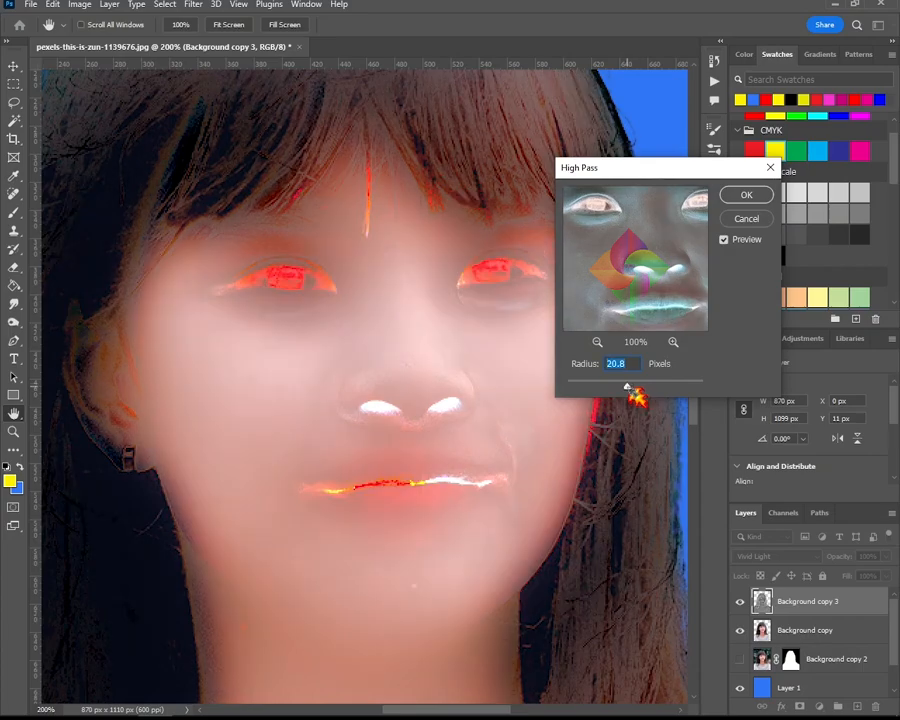
left_click_drag(623, 387, 587, 388)
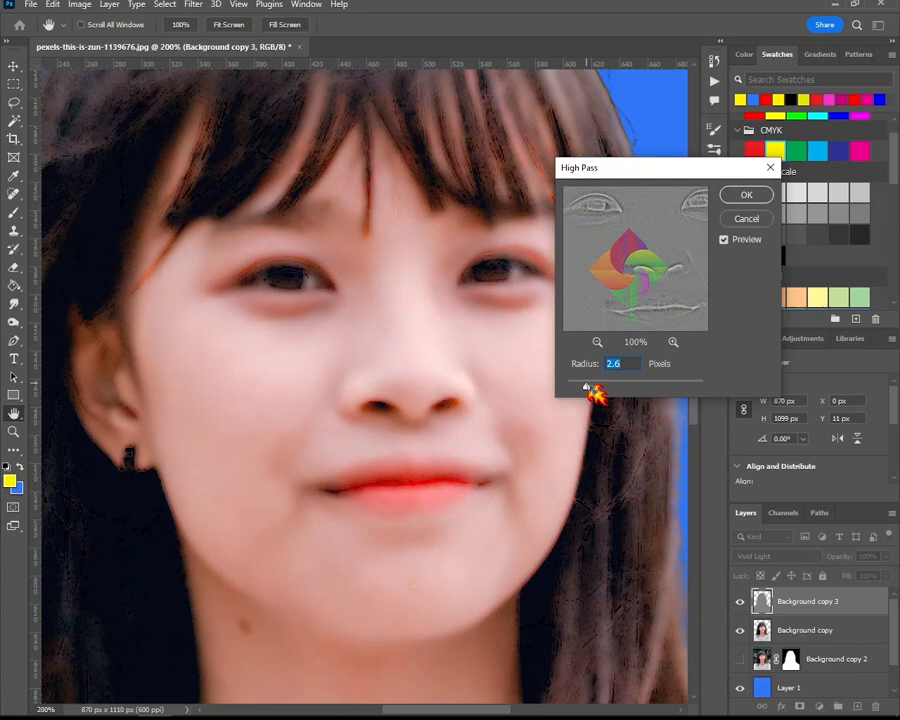
left_click_drag(590, 388, 590, 388)
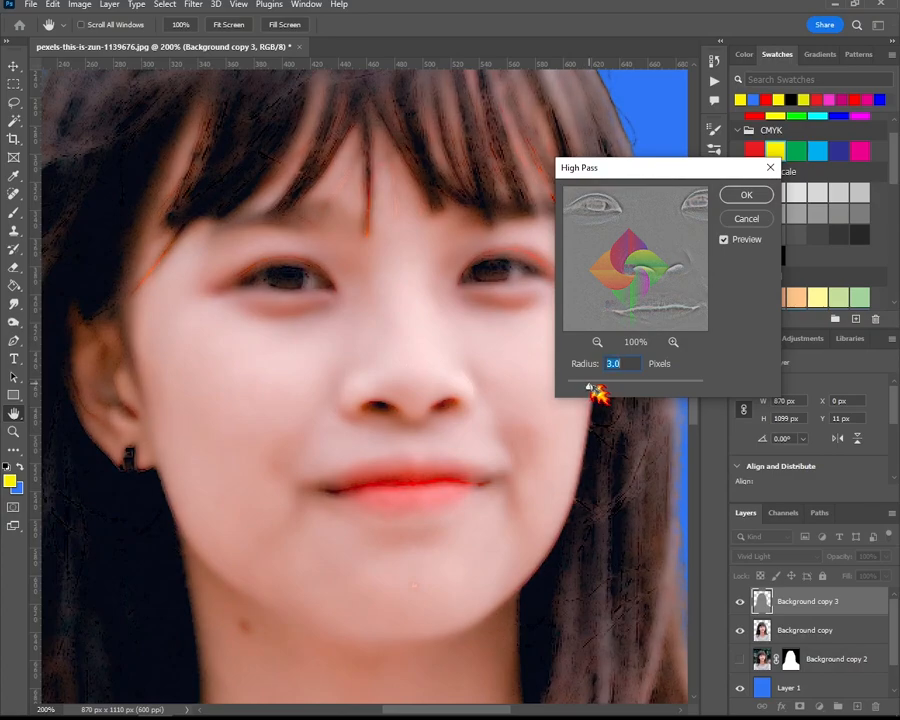
left_click(747, 196)
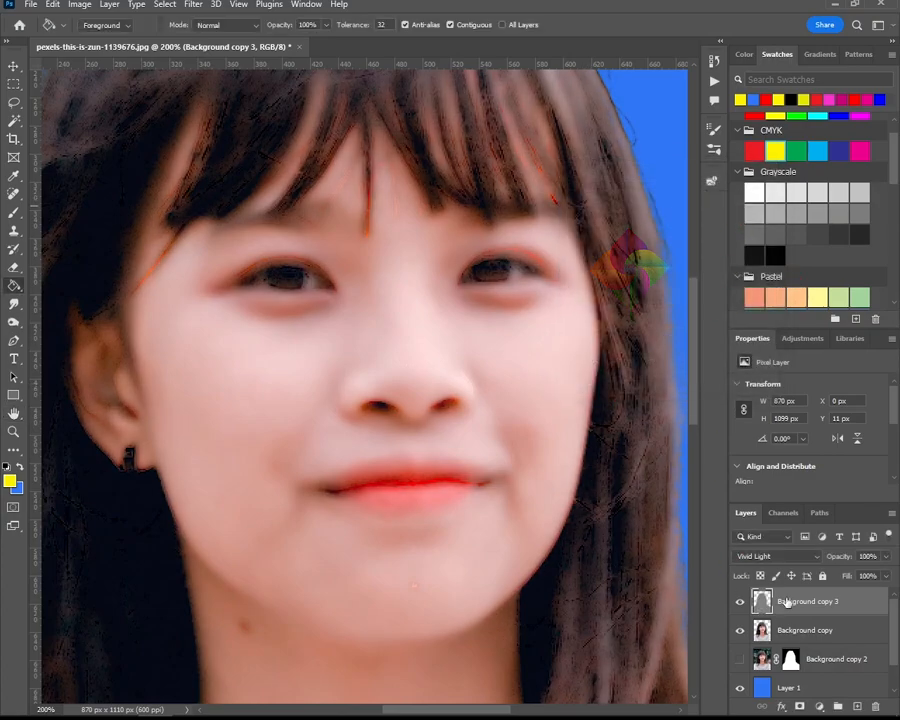
Apply a Gaussian Blur with a radius of 0.3 pixels to the Background copy 3 layer.
left_click(193, 5)
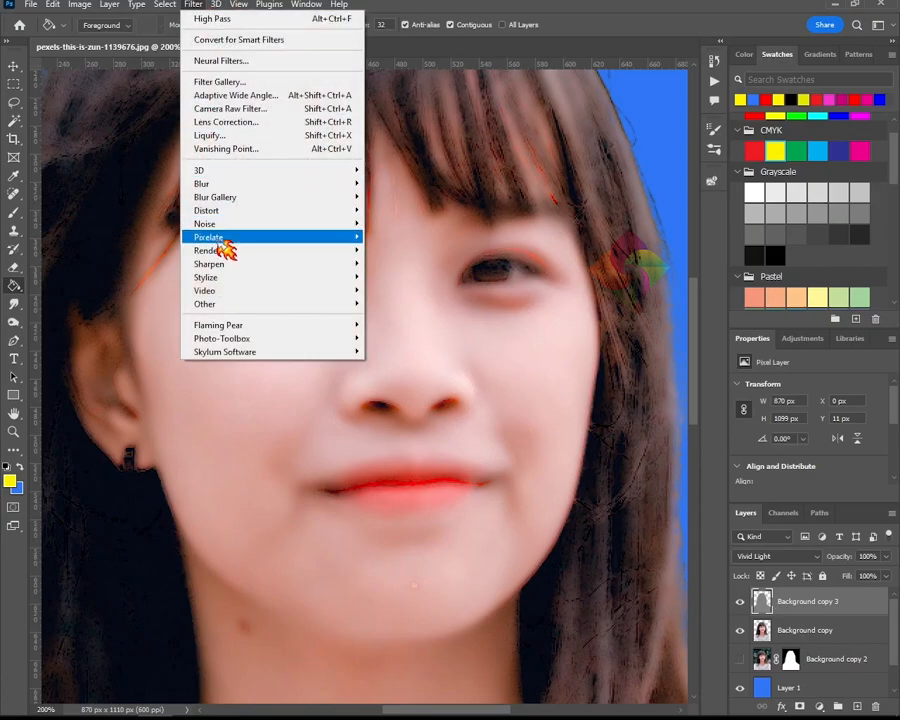
mouse_move(240, 186)
left_click(410, 237)
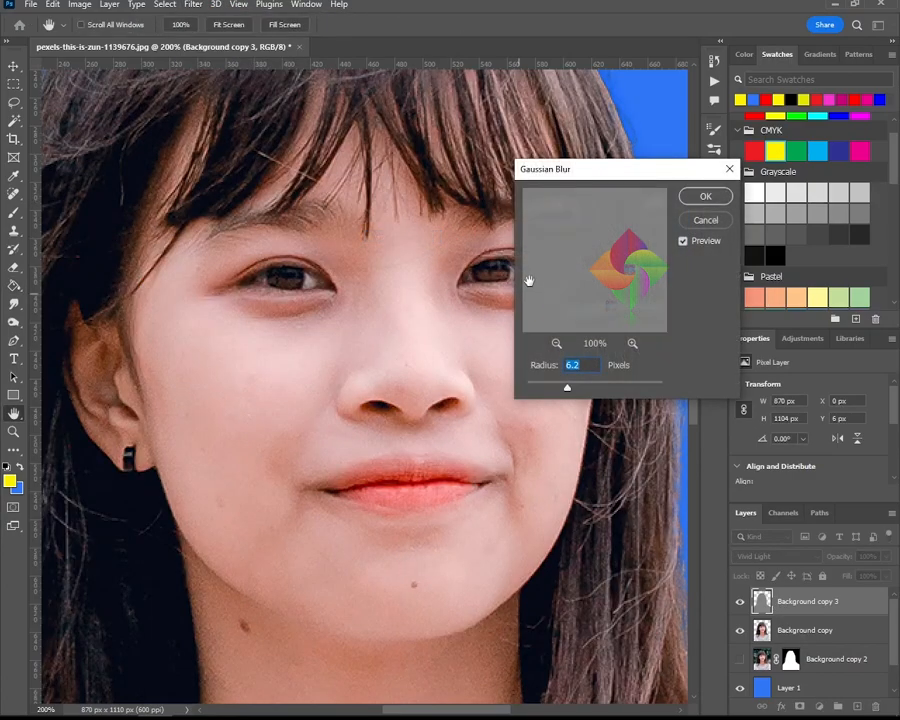
left_click_drag(570, 392, 506, 385)
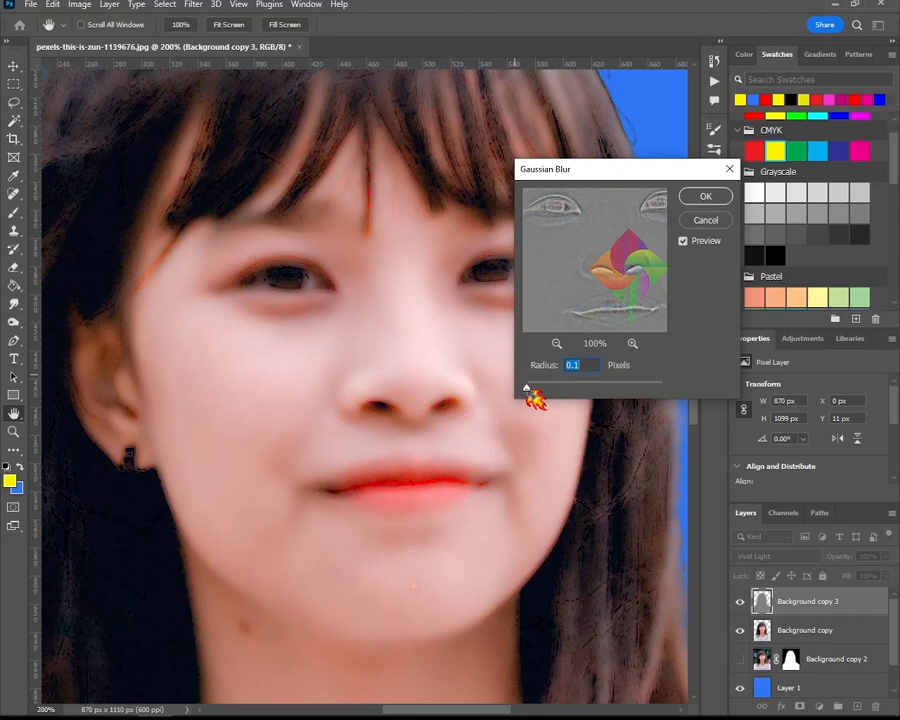
key("Up")
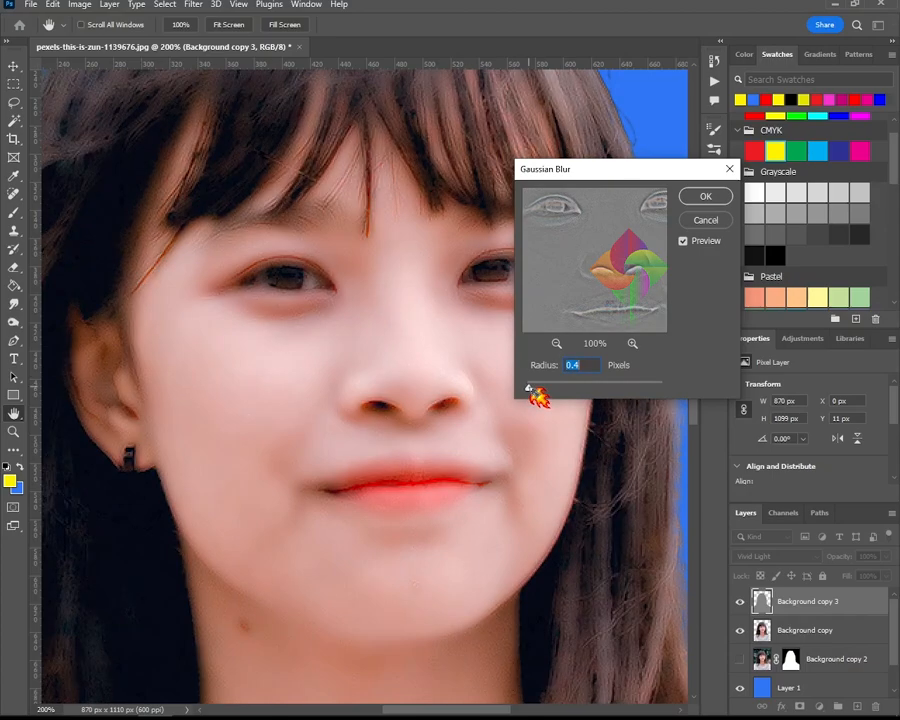
left_click_drag(529, 388, 430, 385)
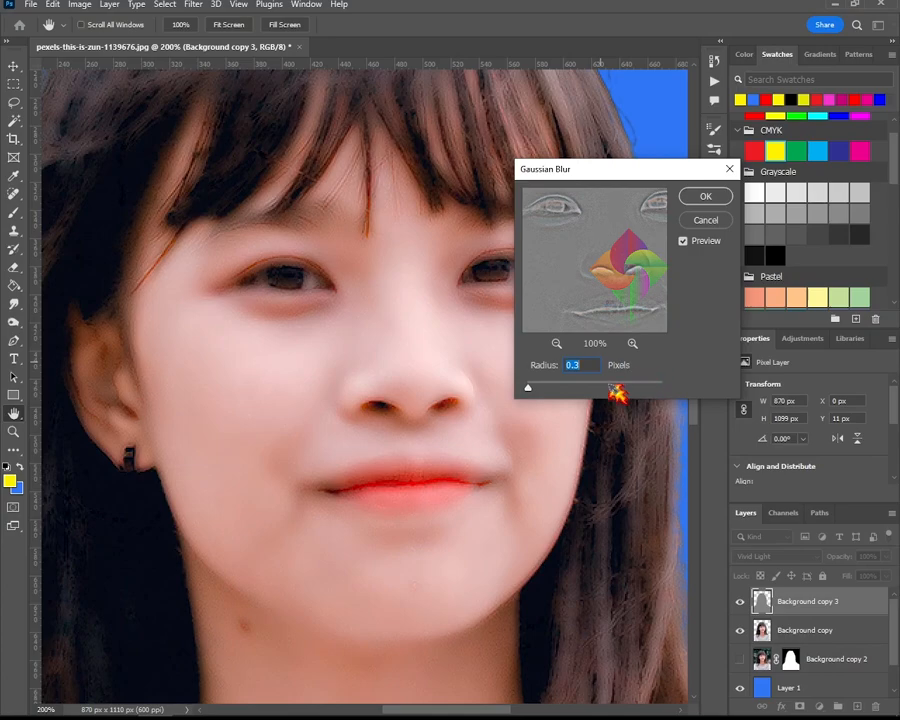
key("Return")
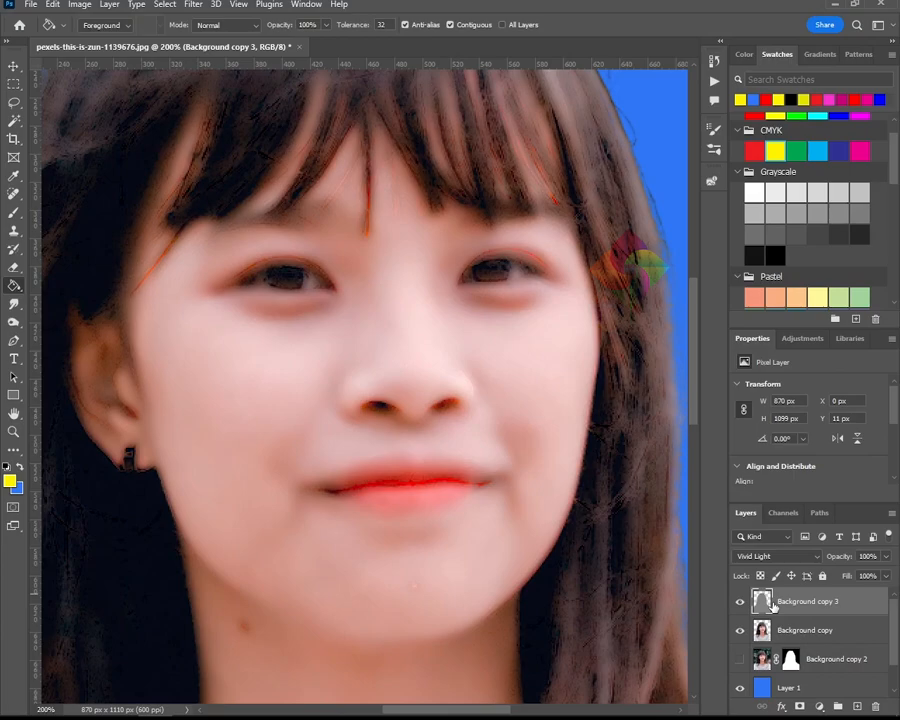
Add a black layer mask to Background copy 3 that hides the whole smoothing effect.
left_click(533, 701)
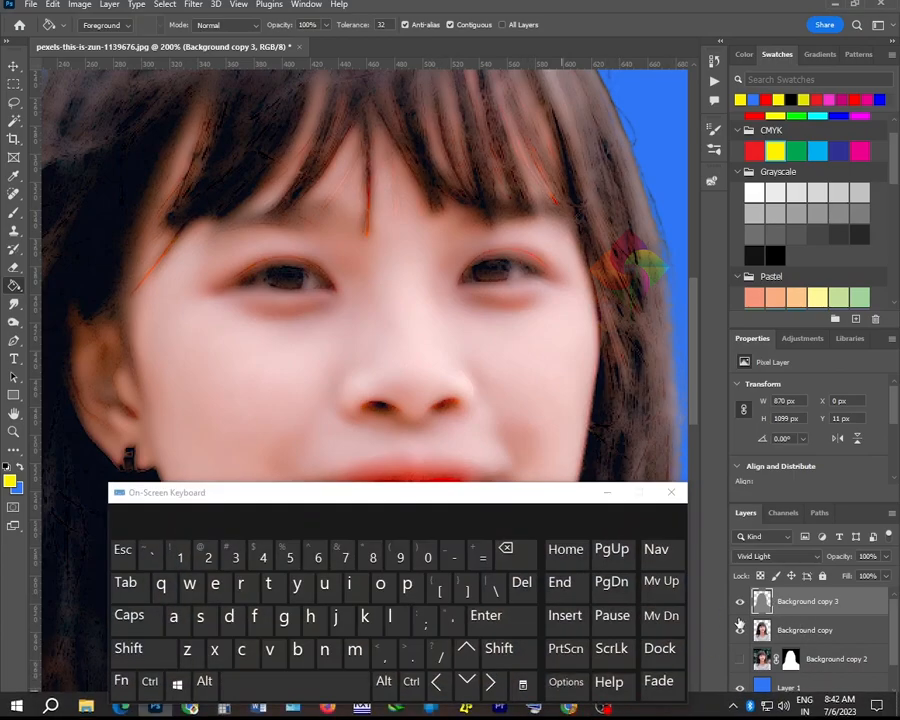
left_click(205, 682)
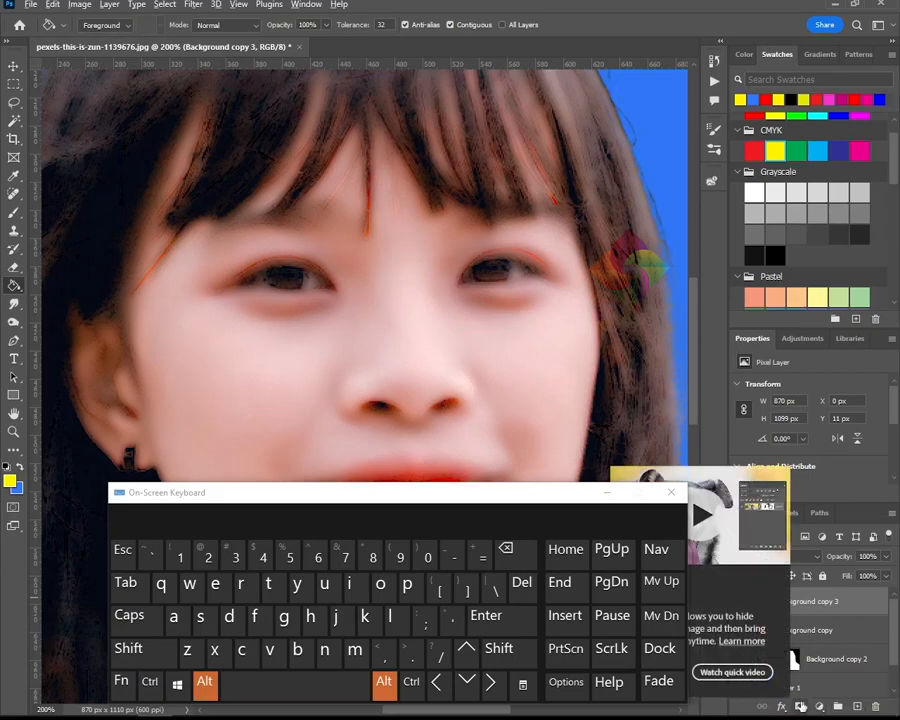
left_click(801, 706)
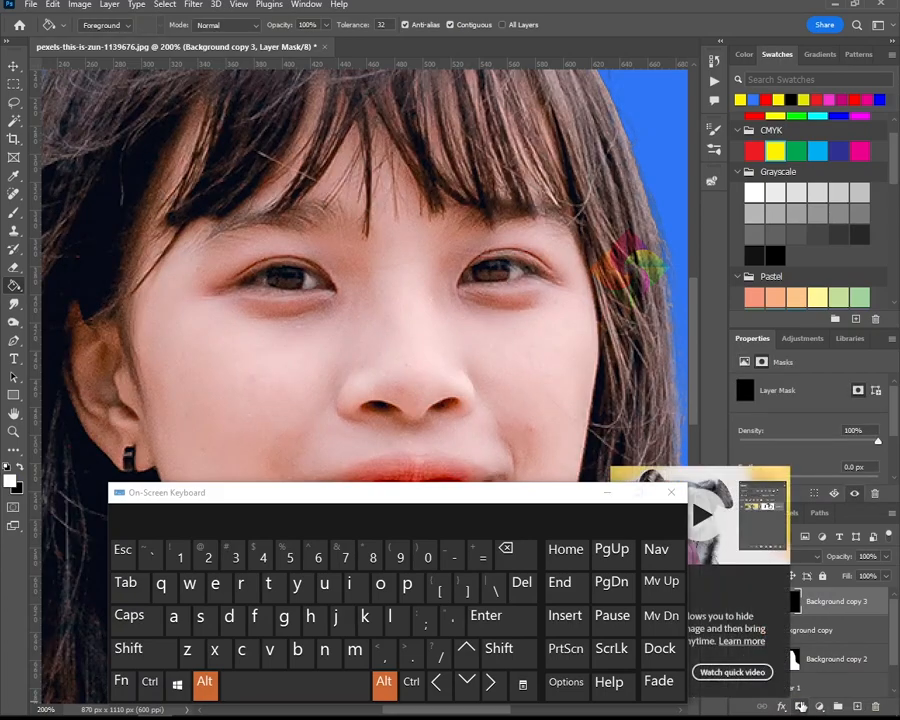
left_click(618, 497)
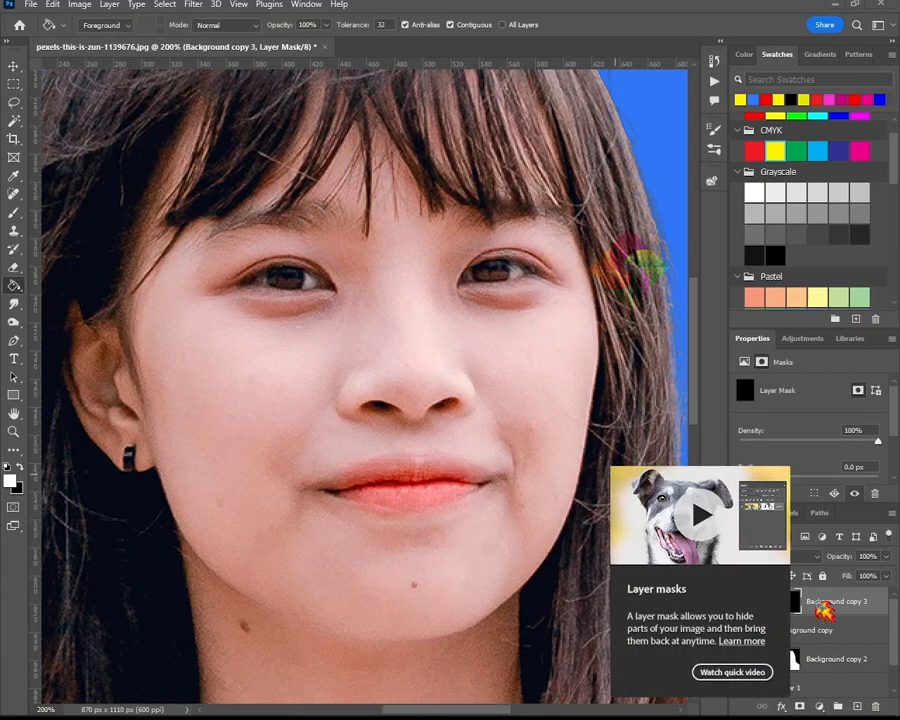
Paint white on the Background copy 3 mask with the Brush at about 40 px to reveal smoothing on the cheek beside the nose, on the earring side.
left_click(14, 212)
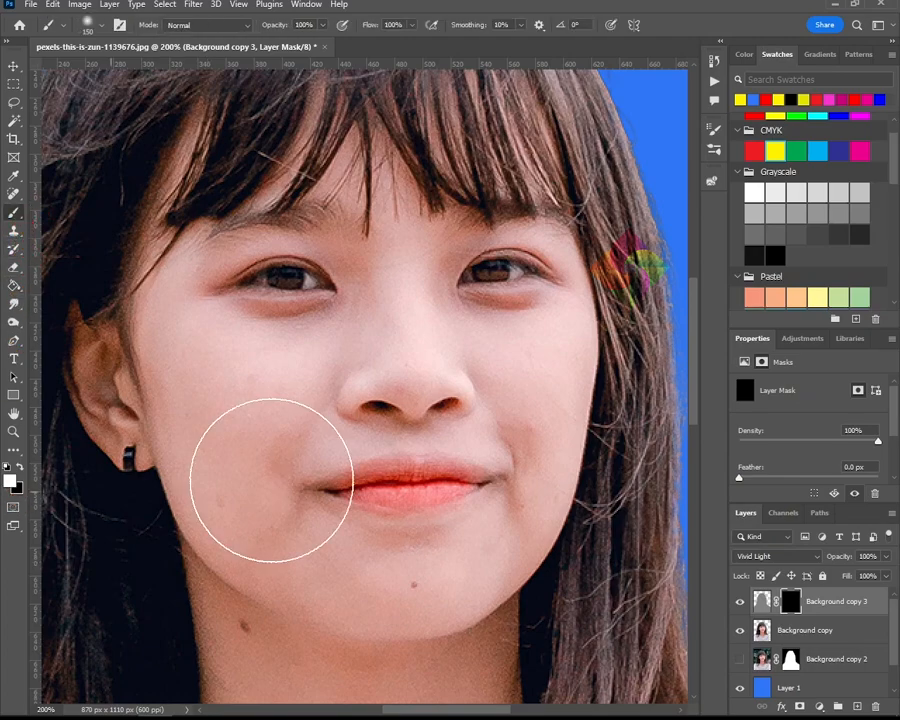
key("bracketleft")
key("bracketleft")
key("bracketleft")
key("bracketleft")
key("bracketleft")
key("bracketleft")
key("bracketleft")
mouse_move(298, 388)
left_mouse_down()
mouse_move(348, 348)
mouse_move(269, 394)
mouse_move(361, 355)
mouse_move(270, 397)
mouse_move(307, 391)
left_mouse_up()
key("bracketleft")
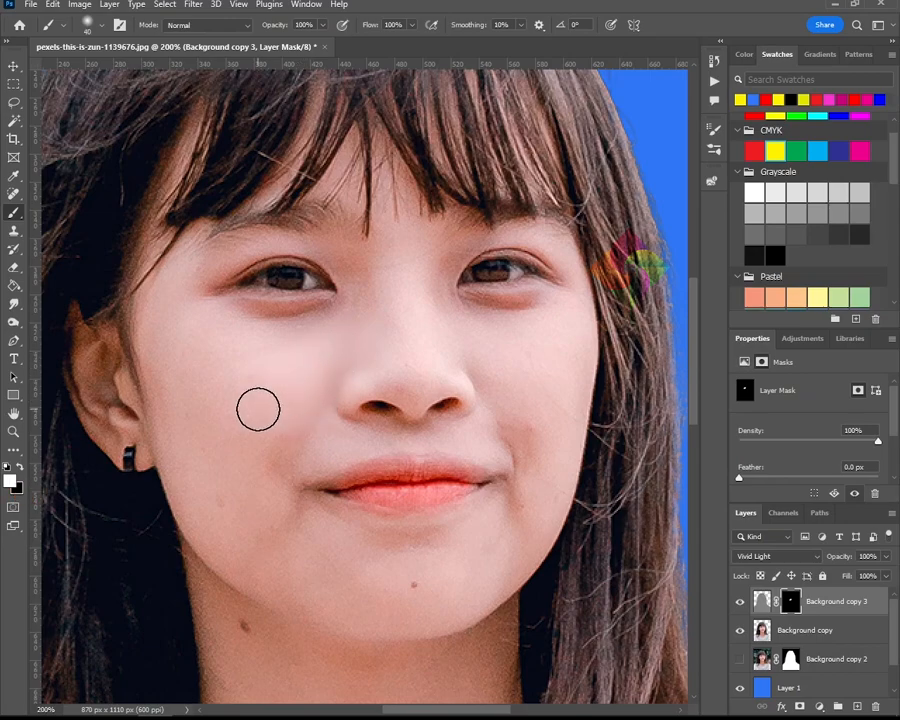
Reveal the smoothing over the nose and its bridge on the mask with a 30 to 35 px white brush.
key("bracketleft")
key("bracketleft")
key("bracketleft")
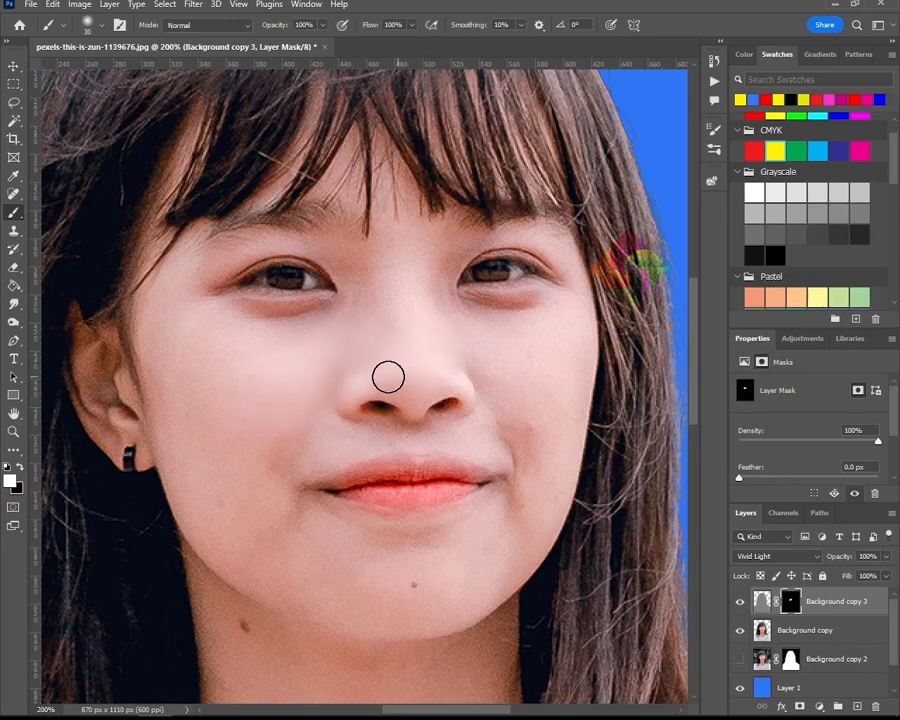
key("bracketright")
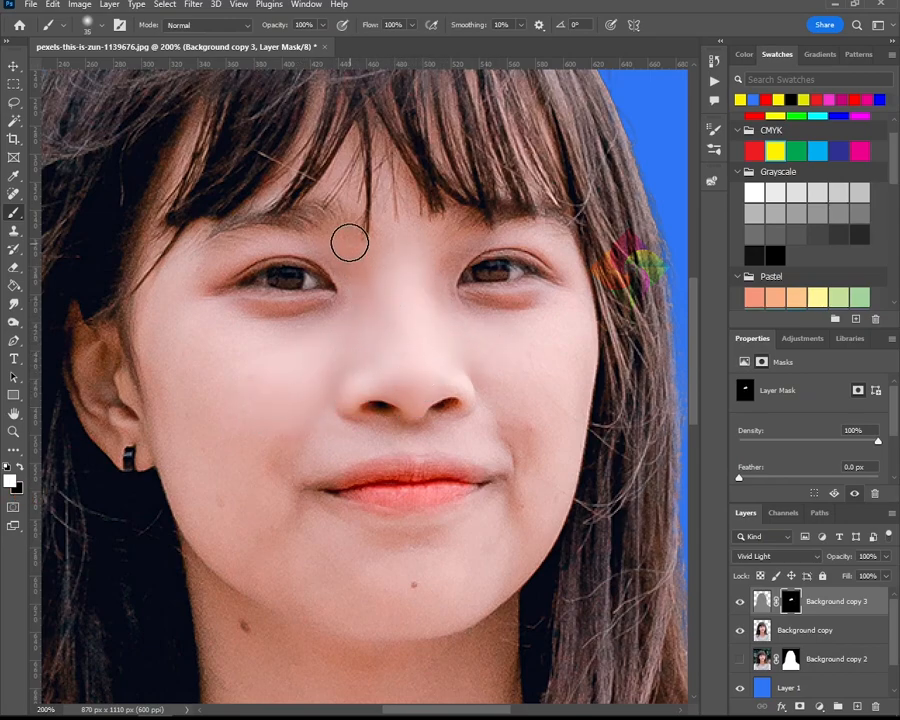
mouse_move(349, 260)
left_mouse_down()
mouse_move(273, 237)
mouse_move(202, 273)
mouse_move(249, 242)
mouse_move(194, 317)
mouse_move(347, 322)
left_mouse_up()
Smooth the upper eyelid and under-eye skin on the earring side with a 25 px white brush.
key("bracketleft")
key("bracketleft")
key("bracketleft")
key("bracketleft")
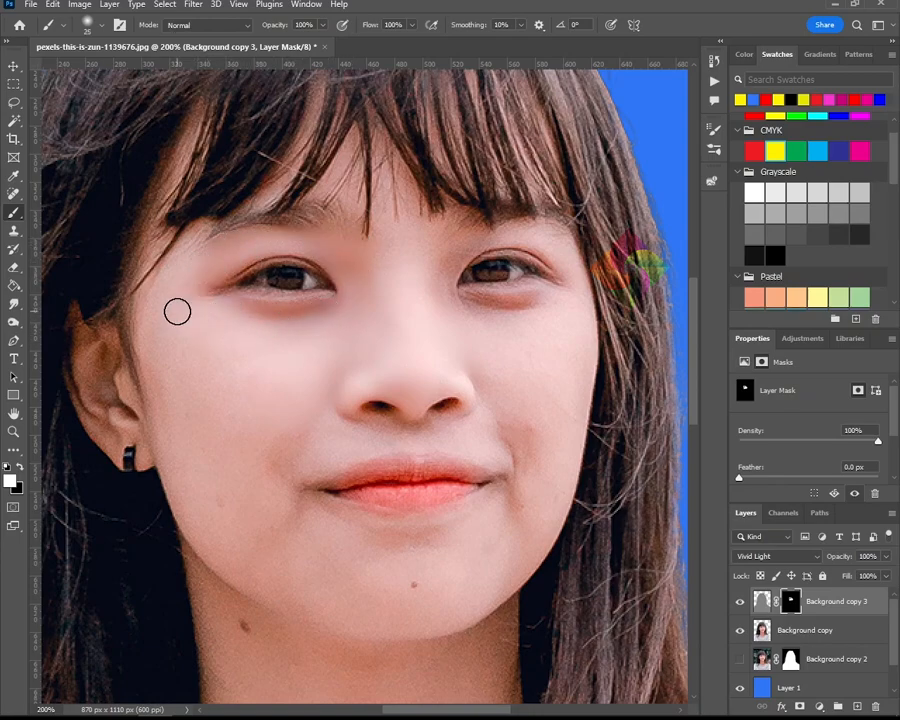
Paint white on the mask over the cheek below the earring-side eye with a 30 px brush.
key("ctrl+plus")
left_click_drag(349, 318, 440, 422)
key("bracketright")
key("bracketright")
key("bracketright")
key("bracketright")
key("bracketright")
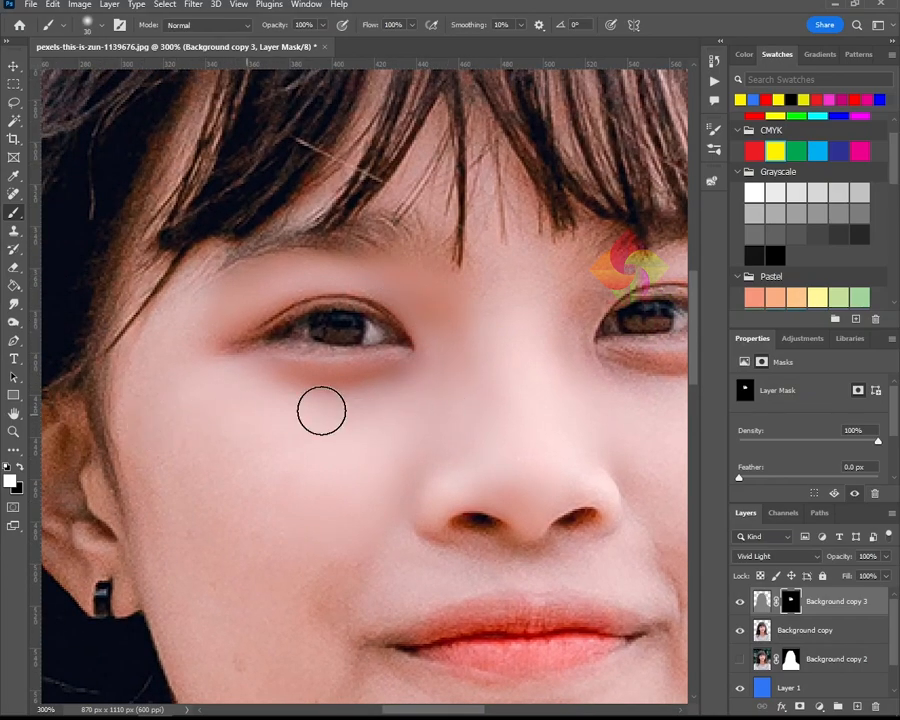
Smooth the inner corner of the earring-side eye and the skin out to the temple with a 15 to 20 px white brush.
key("bracketleft")
key("bracketleft")
key("bracketleft")
key("bracketleft")
key("bracketleft")
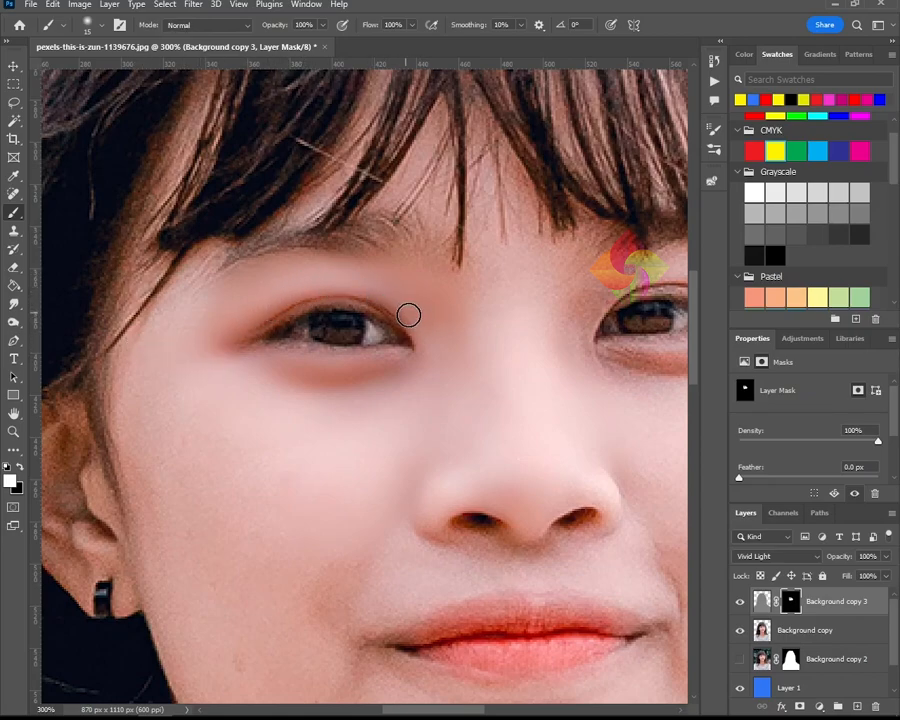
key("bracketright")
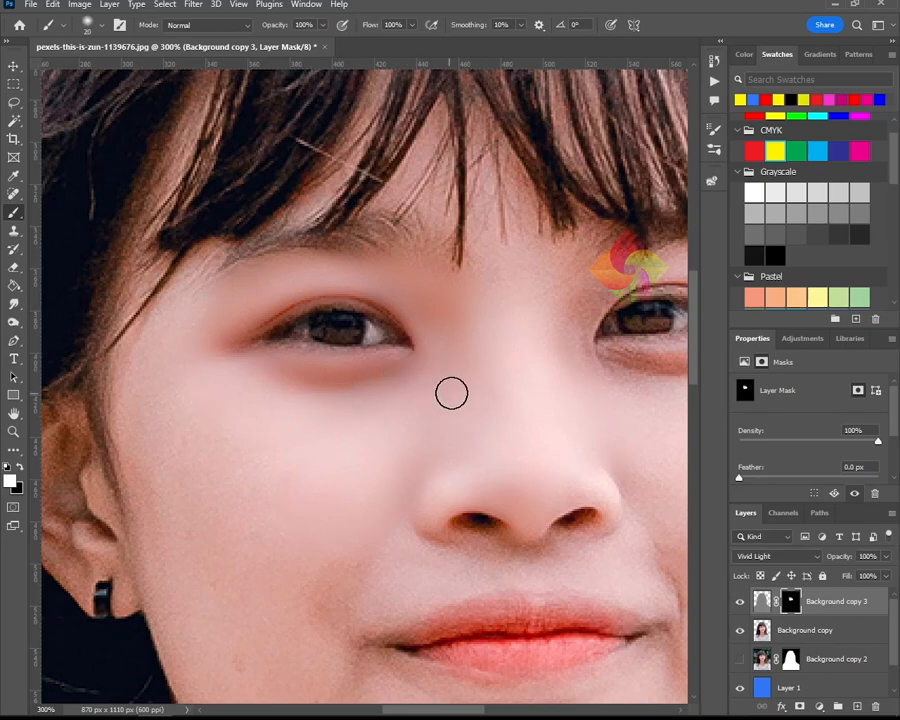
key("bracketleft")
mouse_move(128, 328)
left_mouse_down()
mouse_move(181, 290)
mouse_move(192, 342)
left_mouse_up()
Paint white on the mask over the ear and earlobe with a small brush to smooth them.
left_click_drag(162, 507, 344, 386)
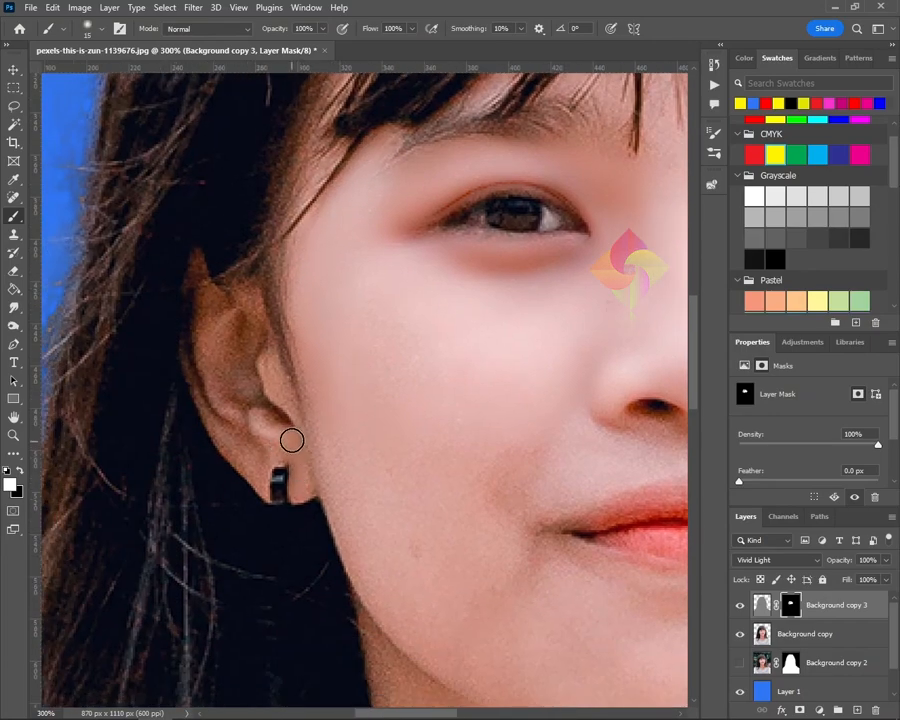
key("bracketright")
left_click_drag(197, 311, 237, 440)
key("bracketright")
mouse_move(261, 391)
left_mouse_down()
mouse_move(236, 301)
mouse_move(283, 423)
mouse_move(271, 446)
mouse_move(253, 455)
mouse_move(218, 370)
mouse_move(272, 444)
mouse_move(299, 454)
mouse_move(301, 492)
mouse_move(311, 456)
mouse_move(273, 386)
mouse_move(275, 478)
left_mouse_up()
key("bracketleft")
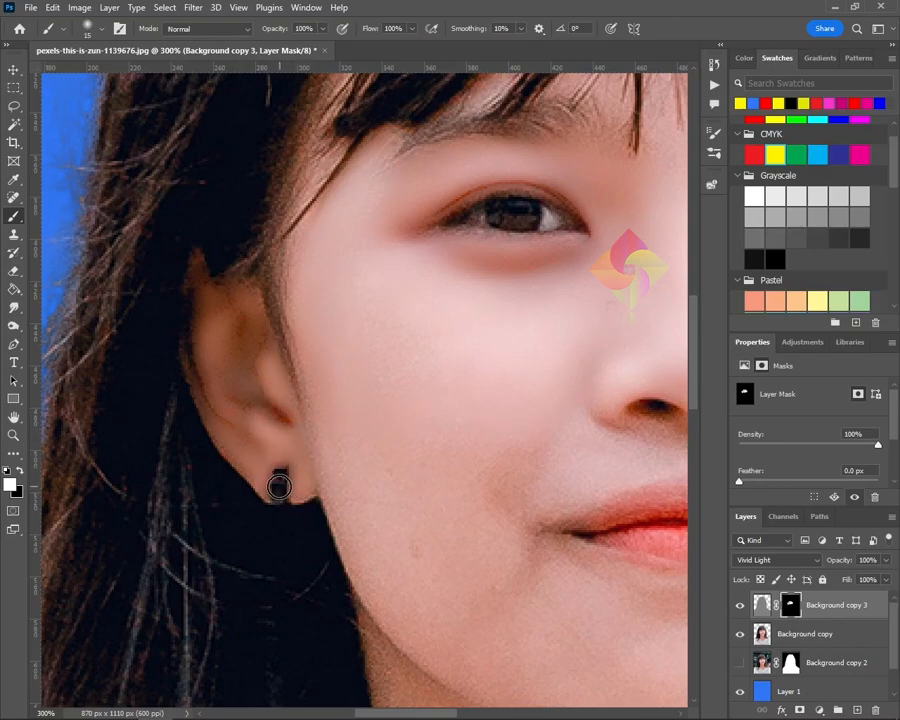
Smooth the outer cheek and jawline beside the ear with a white brush enlarged to 30 px.
scroll(251, 392, "right", 3)
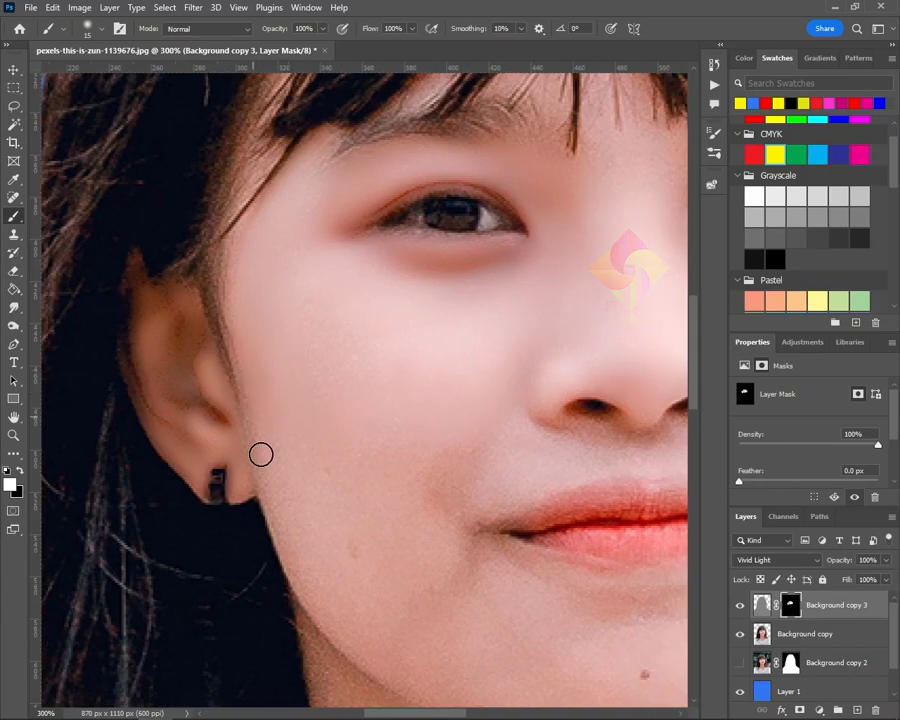
key("]")
key("]")
key("]")
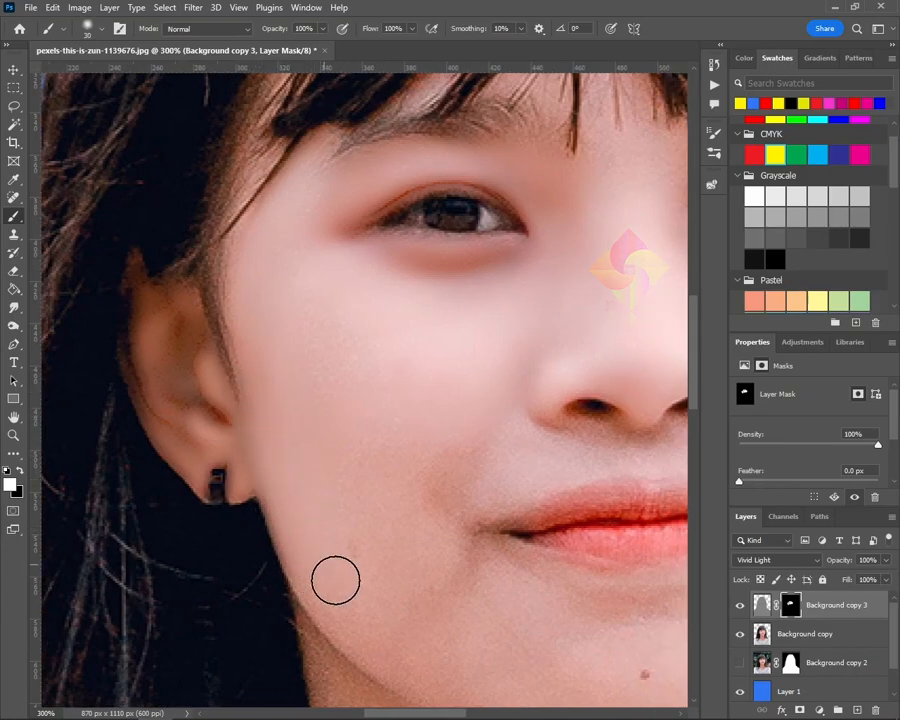
key("bracketleft")
Paint white on the mask around the nostrils and just below the nose with a 10 to 20 px brush.
left_click_drag(416, 381, 299, 498)
left_click_drag(540, 408, 432, 428)
key("bracketleft")
key("bracketleft")
key("bracketleft")
key("bracketright")
key("bracketright")
key("bracketleft")
key("bracketleft")
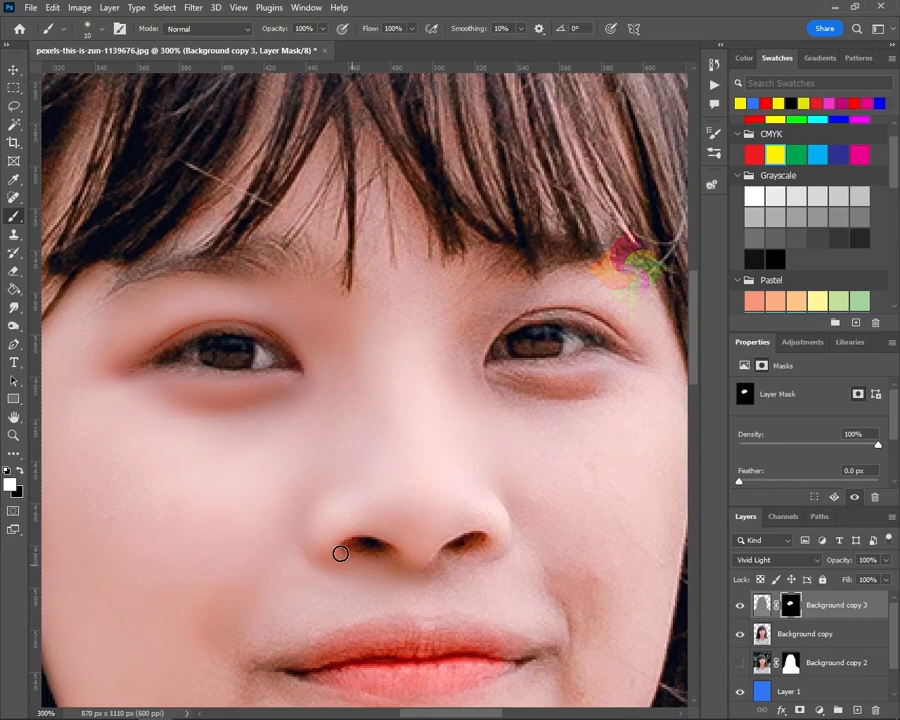
key("bracketright")
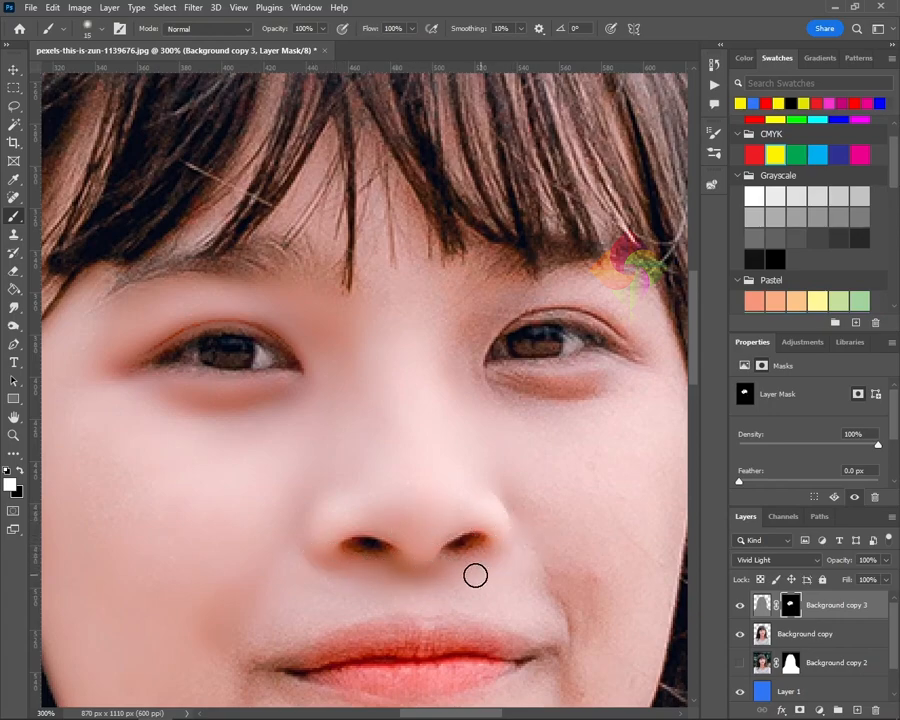
key("bracketright")
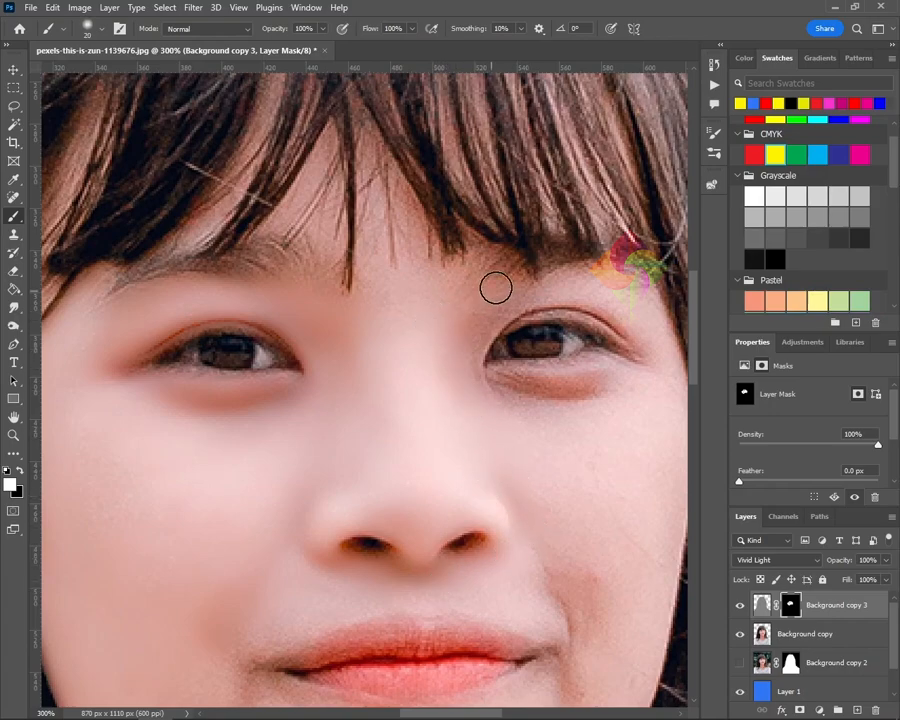
Smooth the forehead between the bangs and the skin above and beside the other eye with a 15 to 20 px white brush.
key("bracketleft")
key("bracketleft")
left_click_drag(598, 276, 424, 302)
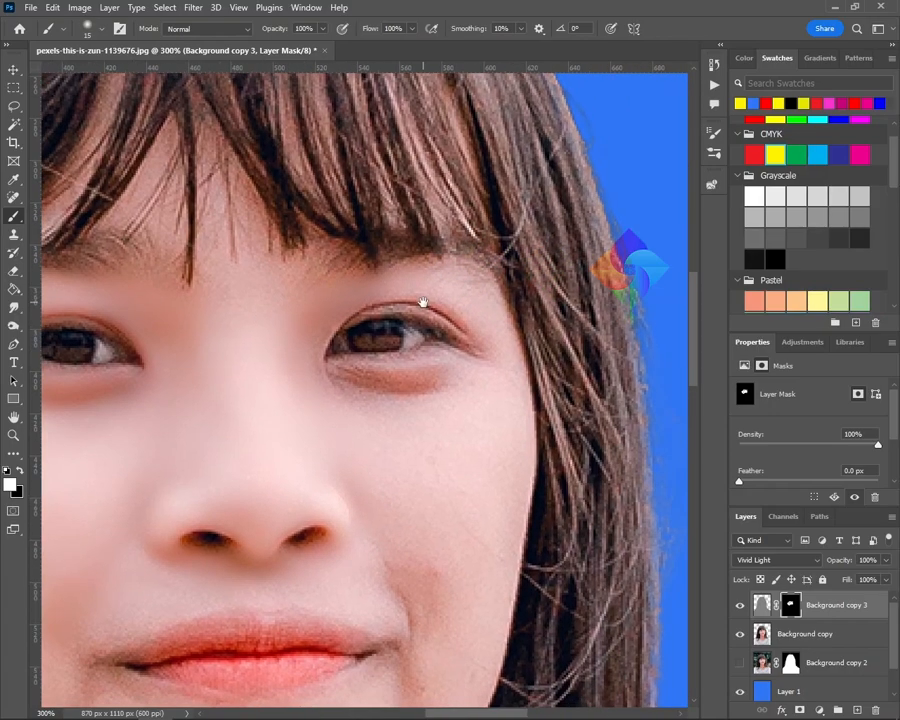
key("bracketright")
key("bracketright")
key("bracketright")
left_click_drag(200, 185, 231, 275)
key("ctrl+z")
left_click_drag(207, 201, 214, 159)
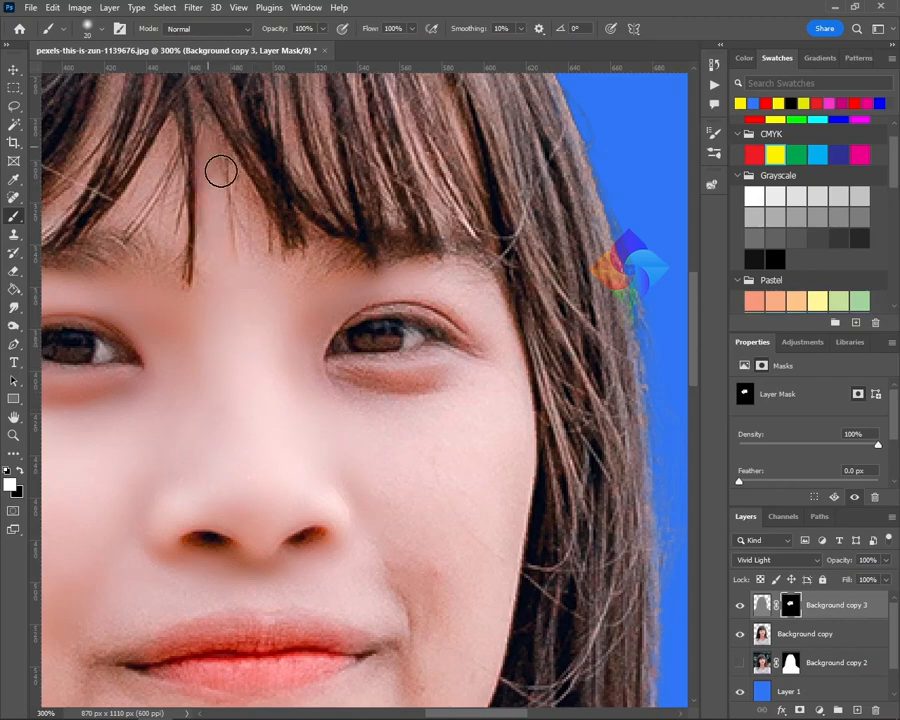
key("bracketleft")
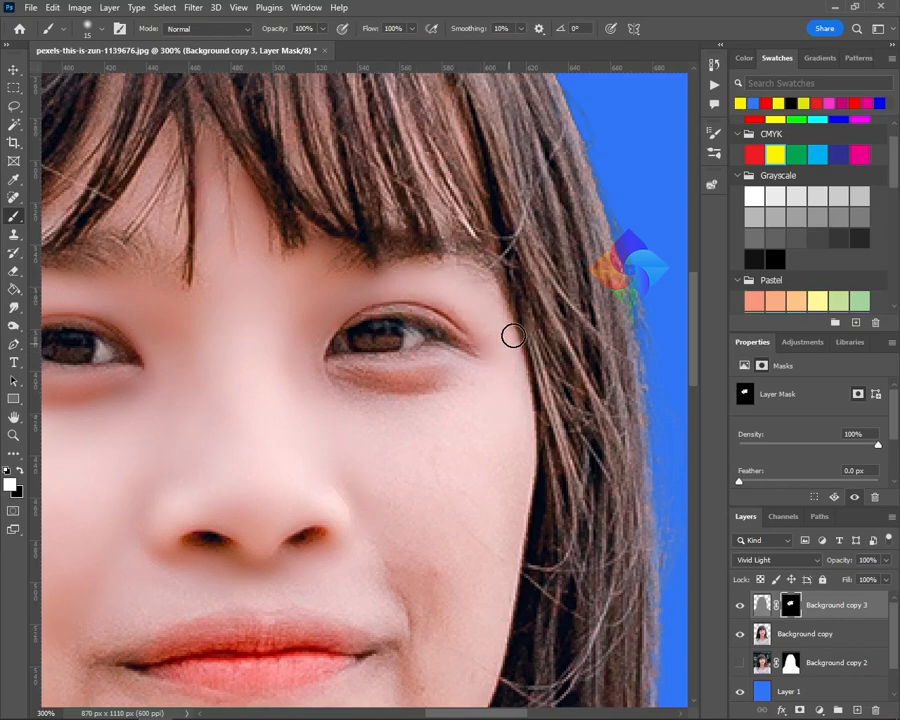
Show the mask as a red overlay and paint black over the outer part of the stray under-eye stroke.
key("backslash")
key("x")
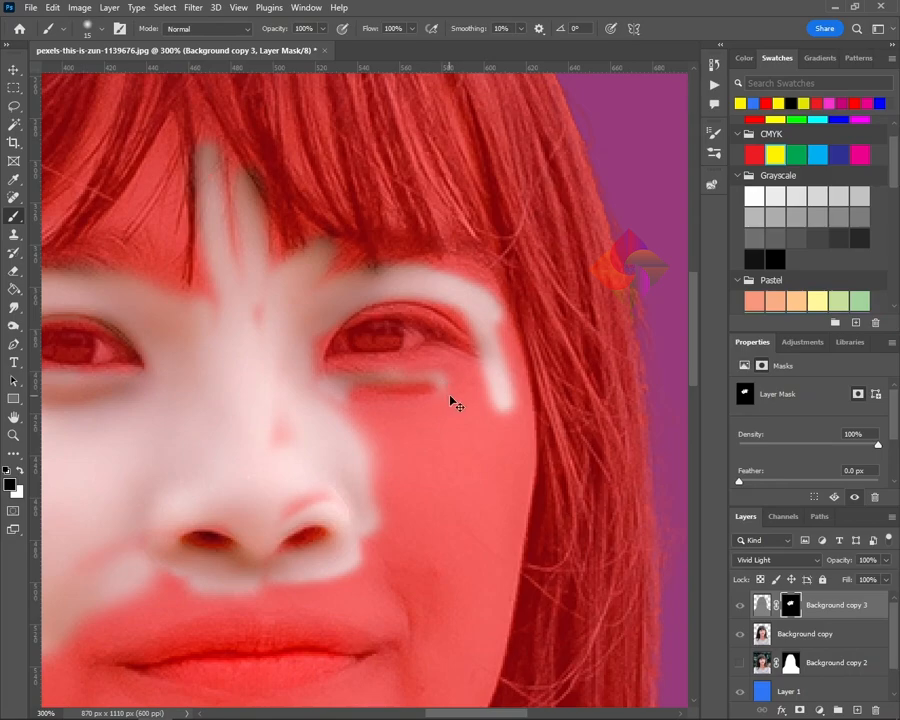
left_click_drag(440, 384, 412, 382)
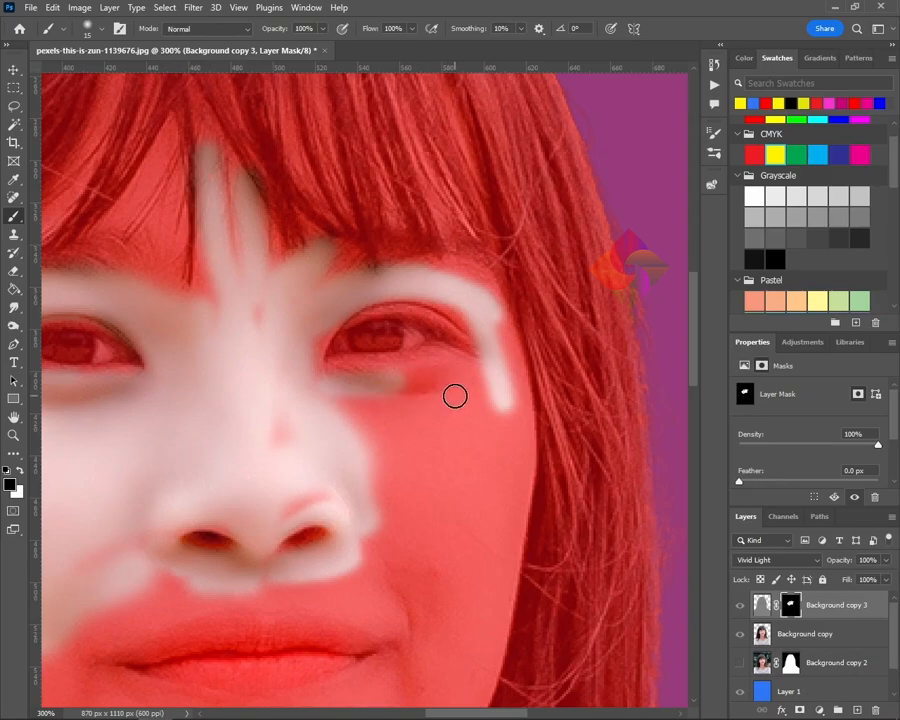
Hide the overlay and paint white under that eye and over the cheek with a 20 to 25 px brush.
key("backslash")
key("x")
key("bracketright")
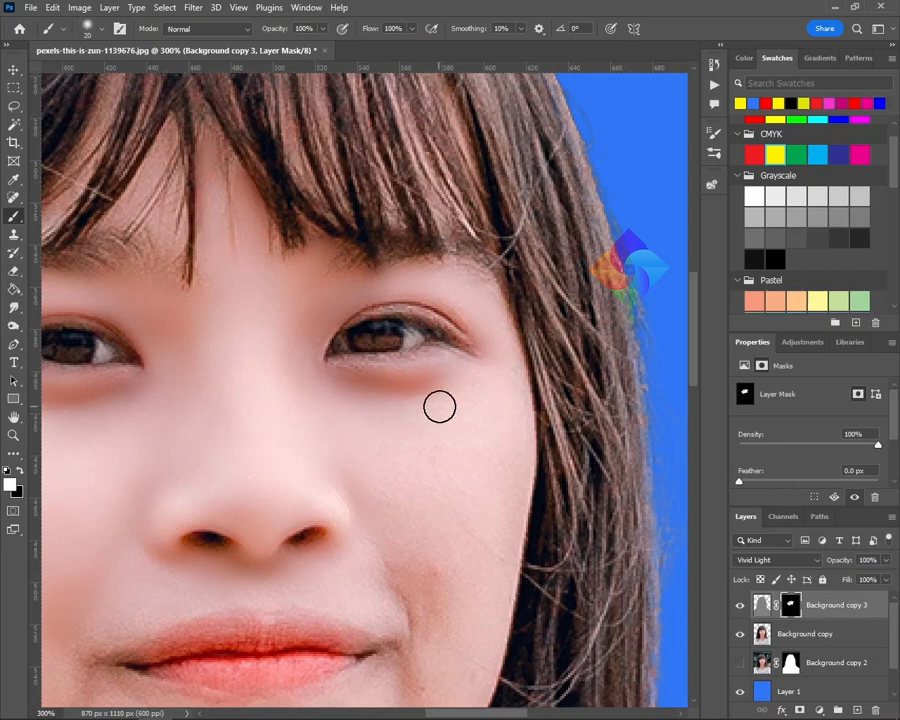
key("backslash")
key("backslash")
key("bracketright")
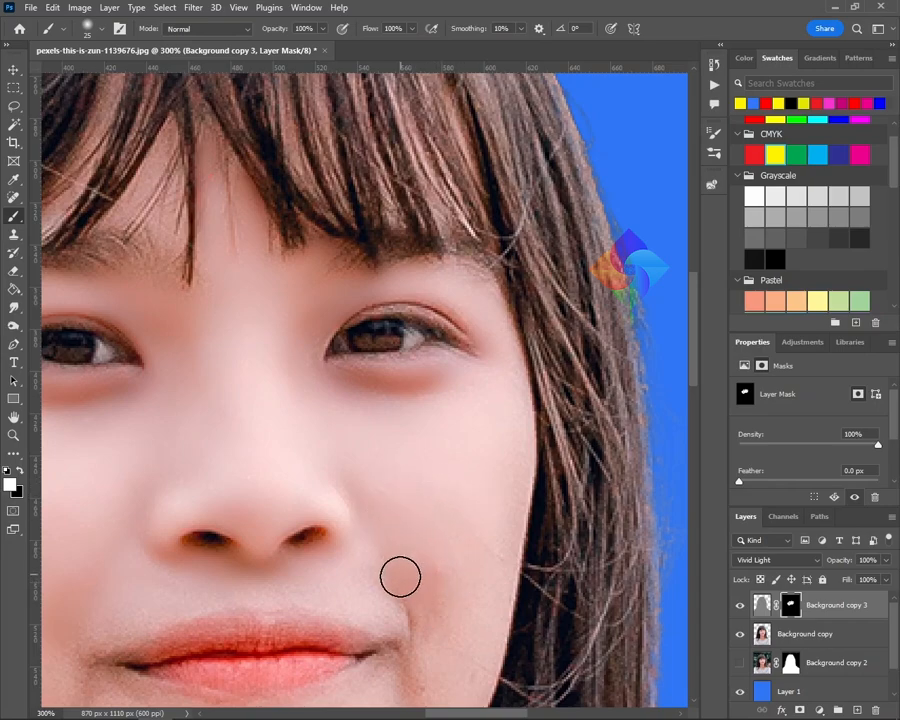
Smooth the outer cheek, the jawline beside the hair and the skin above the upper lip with a 15 to 20 px white brush.
left_click_drag(533, 628, 561, 390)
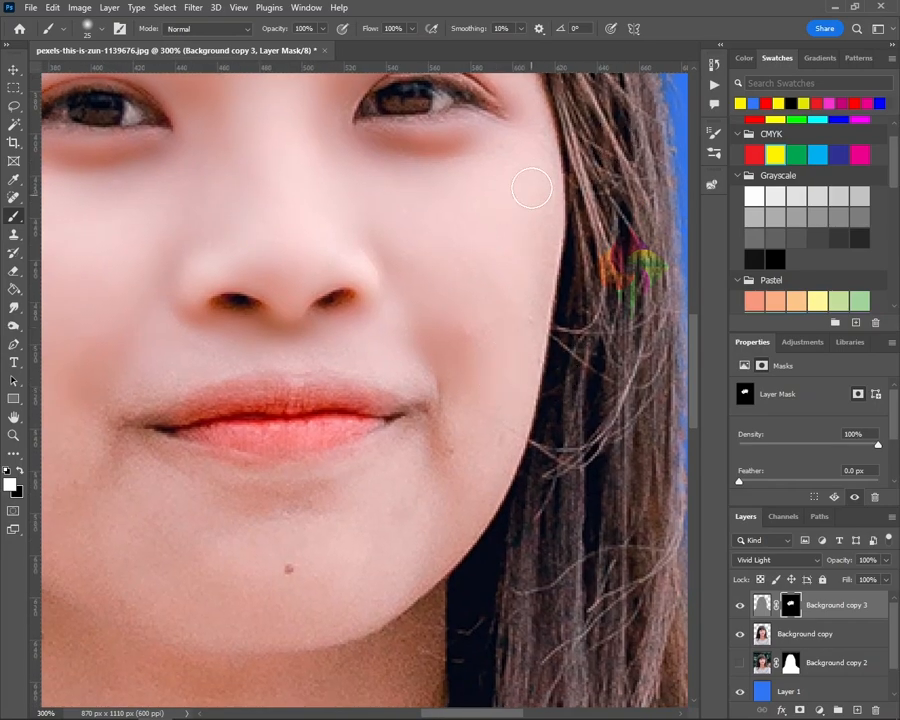
key("bracketleft")
key("bracketright")
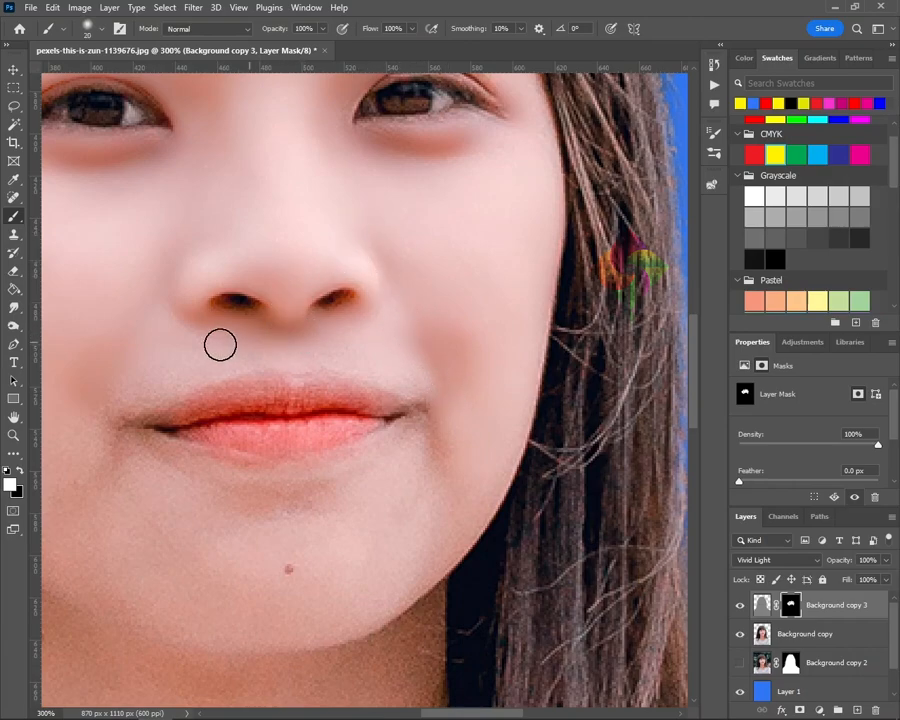
key("bracketleft")
key("bracketleft")
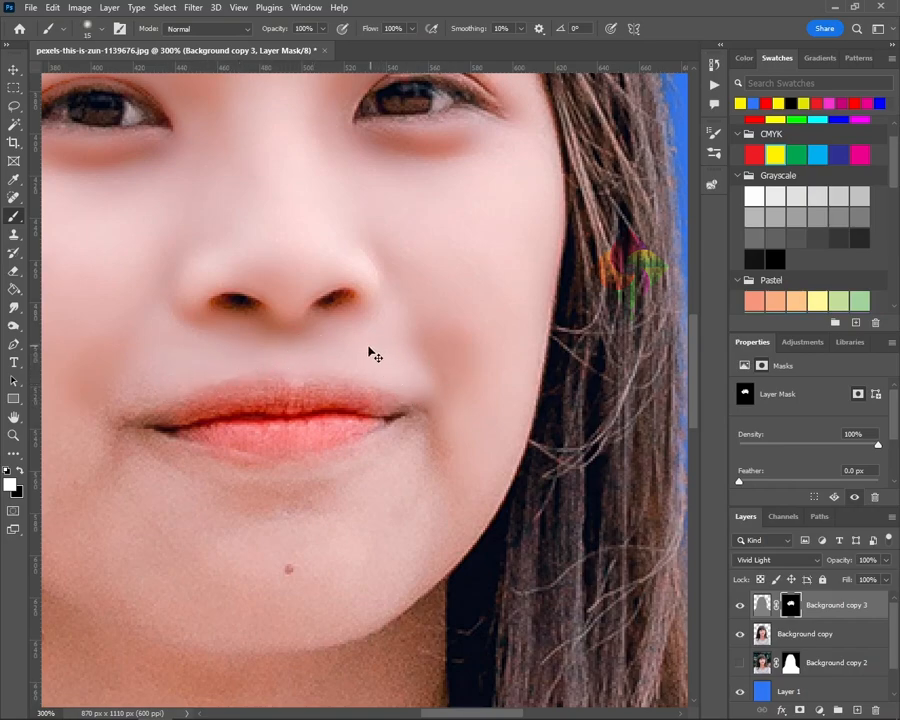
Restore the lip edge on the mask in black, and smooth the skin around the mouth corners in white with a 15 px brush.
key("x")
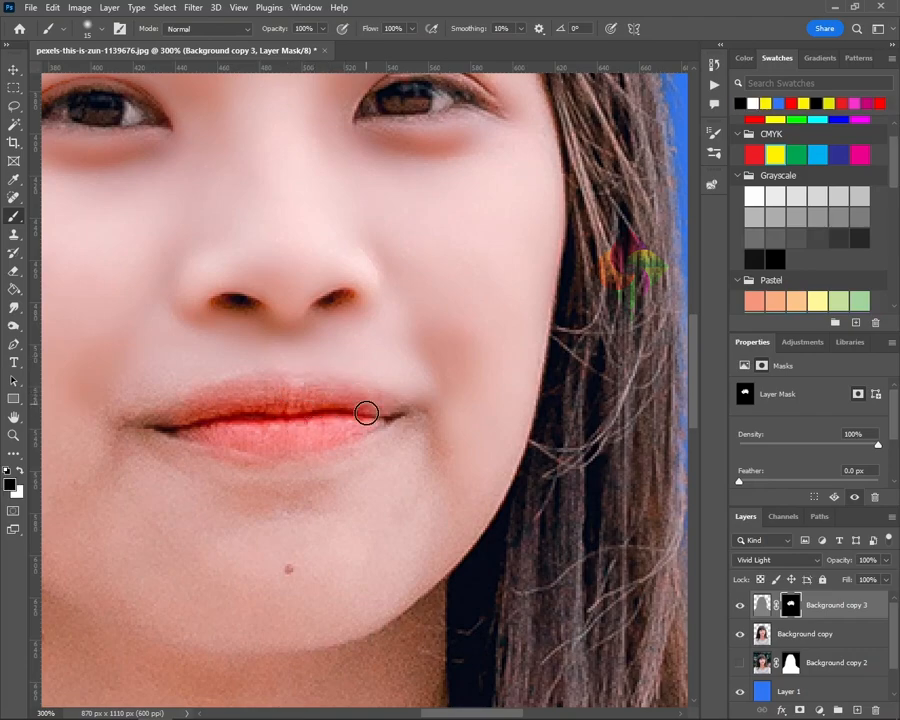
key("x")
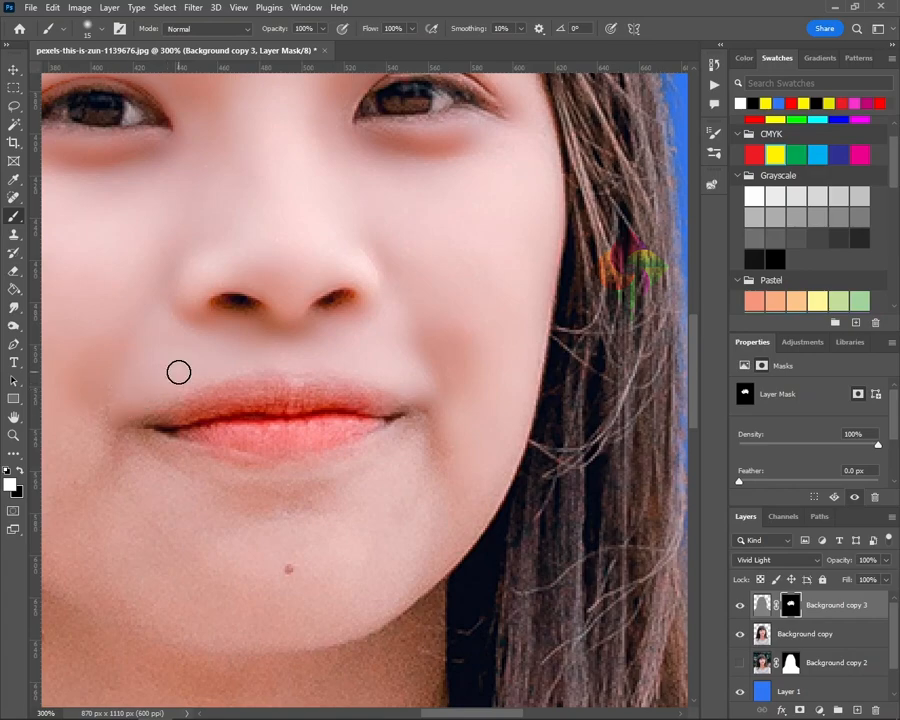
left_click_drag(100, 457, 145, 411)
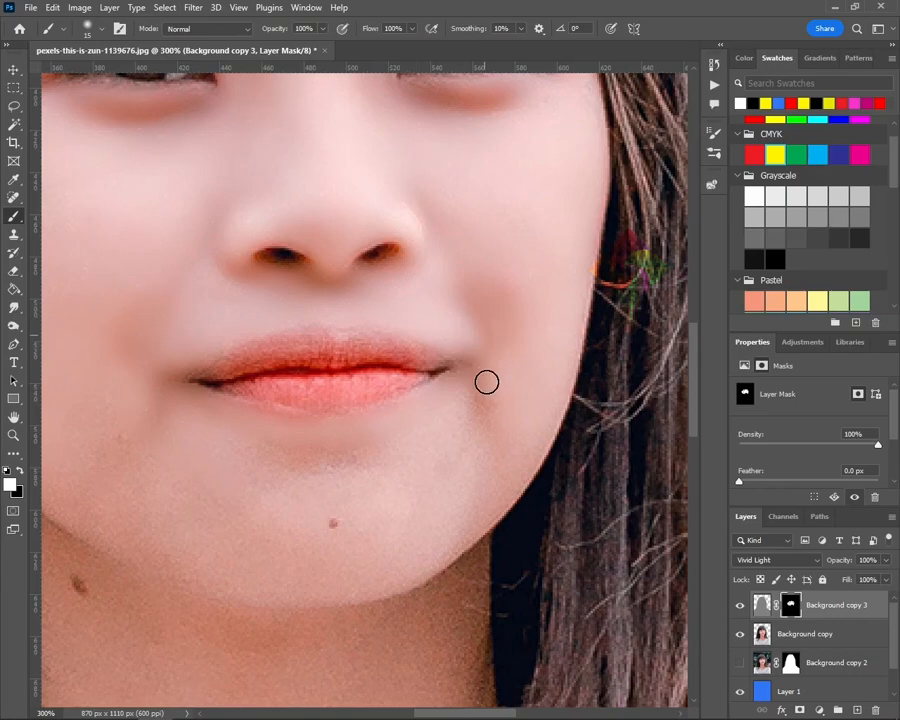
Paint white on the mask over the chin and the area below the lower lip with a 25 px brush.
key("bracketright")
key("bracketright")
mouse_move(437, 471)
left_mouse_down()
mouse_move(360, 517)
mouse_move(458, 510)
mouse_move(318, 562)
mouse_move(507, 438)
mouse_move(418, 535)
left_mouse_up()
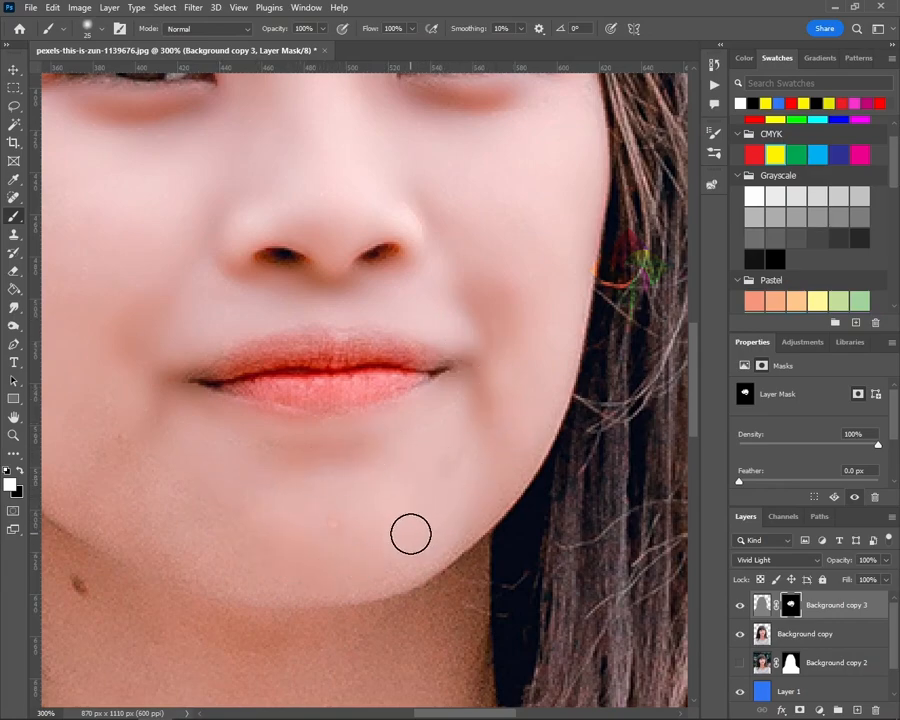
Bring back the mole on the chin by painting black on the mask with a 7 px brush.
key("bracketleft")
key("bracketleft")
key("bracketleft")
key("bracketleft")
key("bracketleft")
key("bracketleft")
key("x")
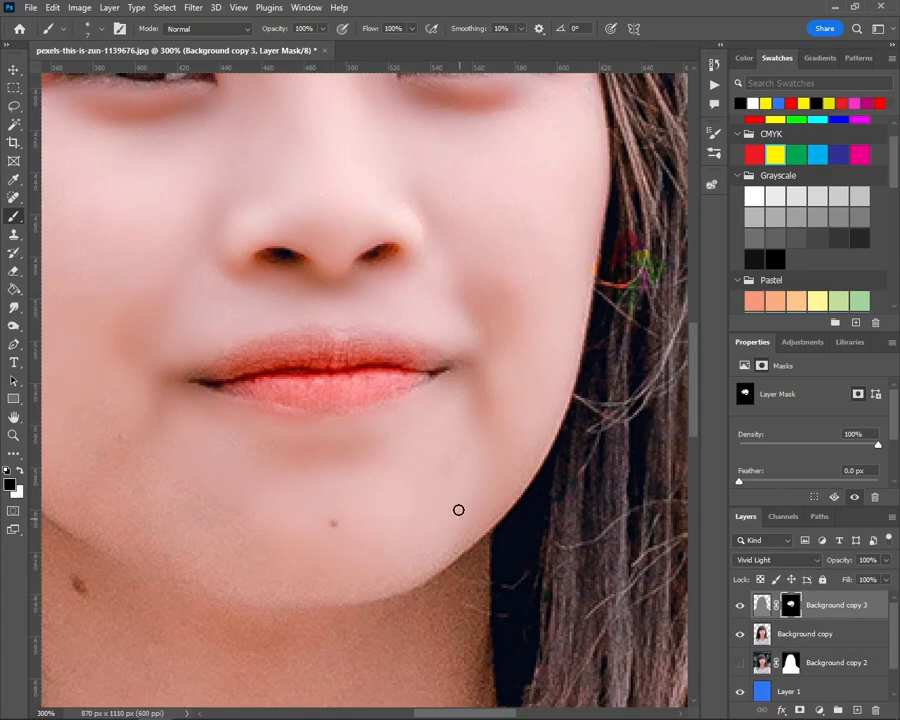
Smooth the remaining skin beside the mouth and along the lower chin with a 25 px white brush.
key("x")
key("bracketright")
key("bracketright")
key("bracketright")
key("bracketright")
key("bracketright")
key("bracketright")
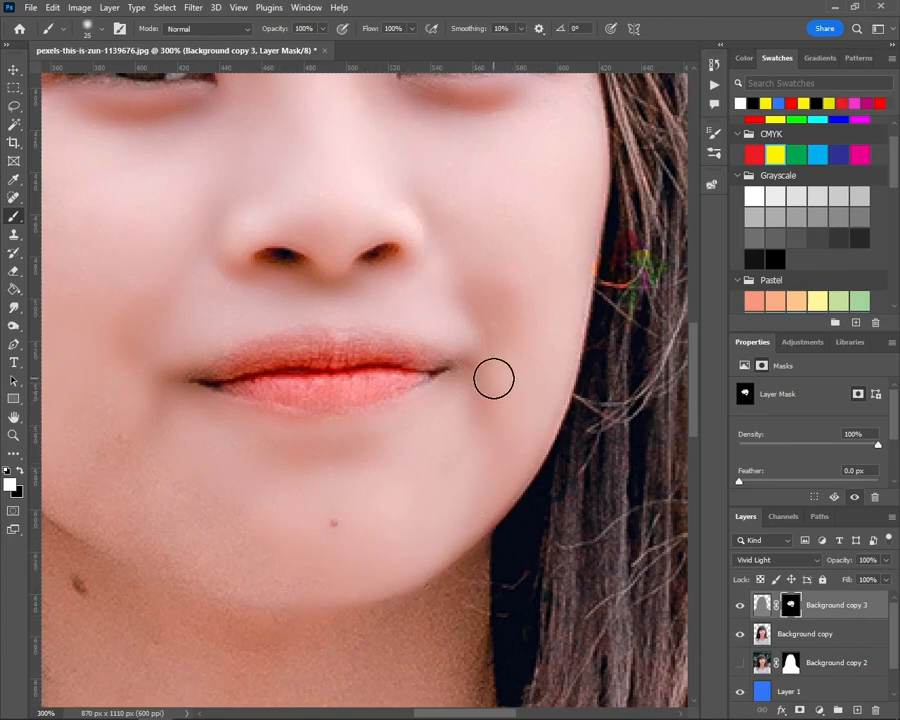
Paint white on the mask over the earring-side lower jaw and upper neck, enlarging the brush to 35 px.
left_click_drag(430, 450, 579, 381)
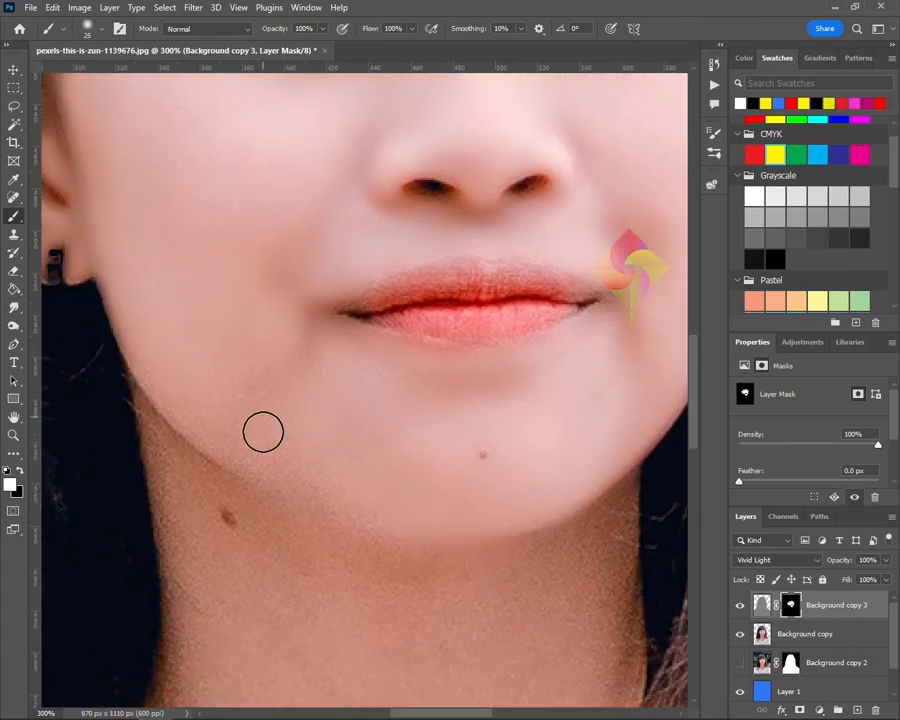
key("bracketright")
key("bracketright")
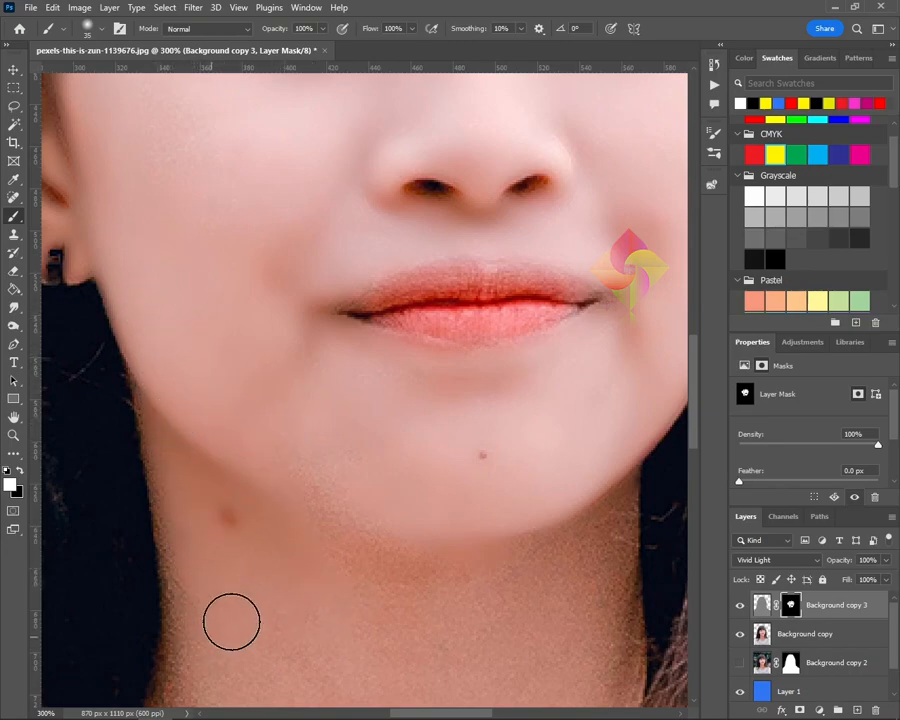
Paint white on the mask over the neck and upper chest with a 40 px brush, reduced to 30 px near the collar.
scroll(239, 261, "down", 3)
scroll(396, 486, "down", 2)
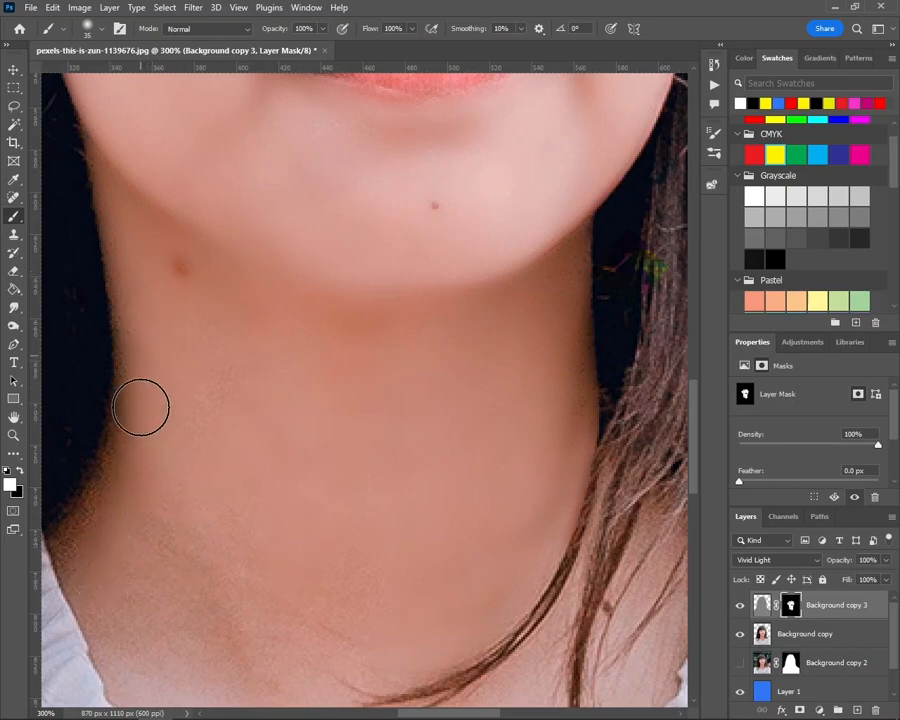
key("bracketright")
left_click_drag(224, 590, 246, 466)
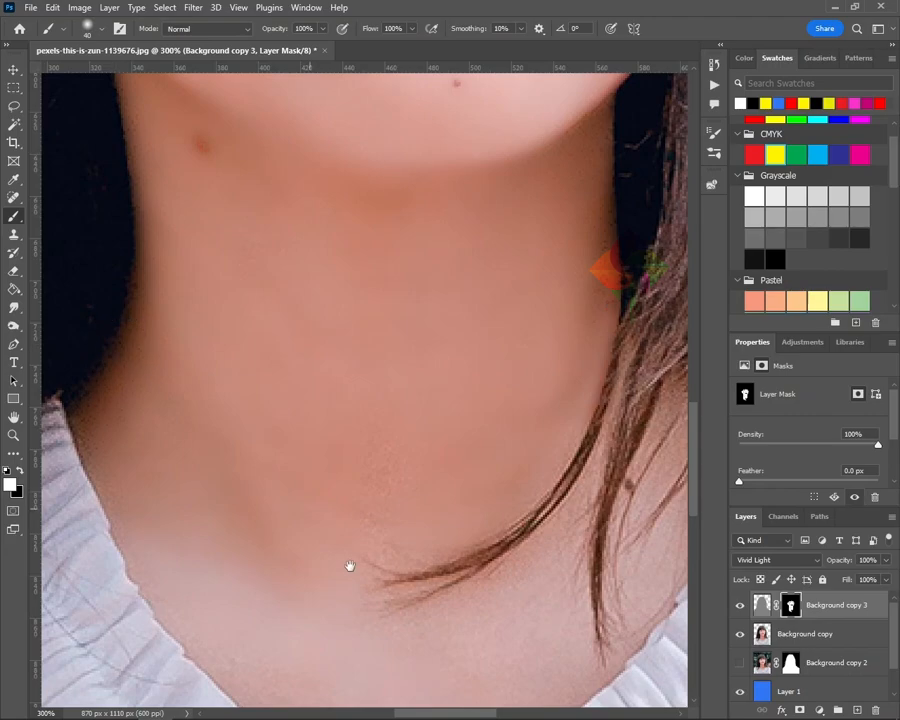
left_click_drag(345, 564, 289, 463)
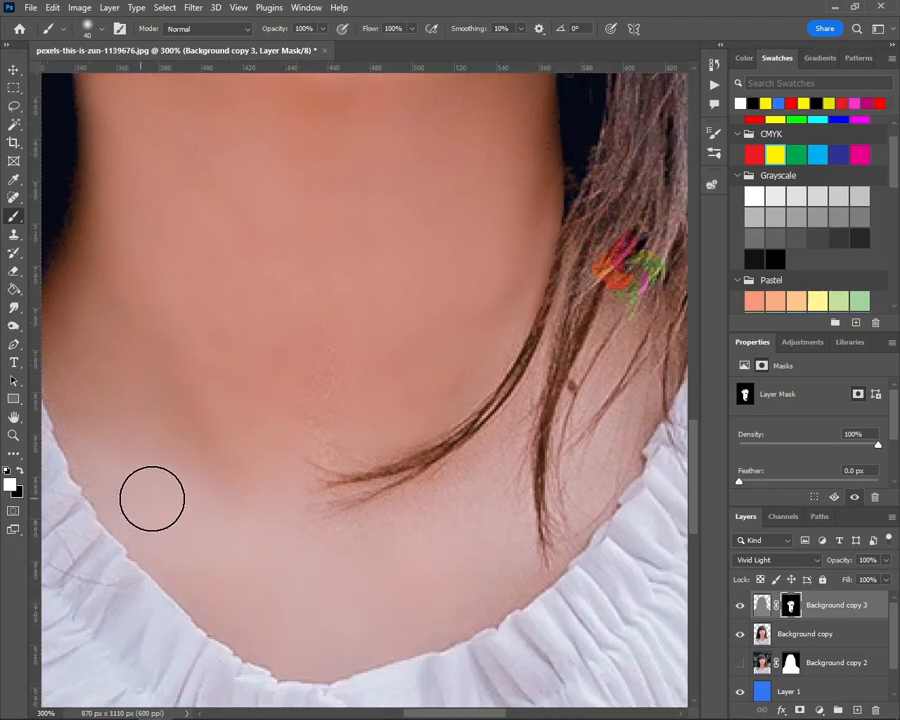
key("bracketleft")
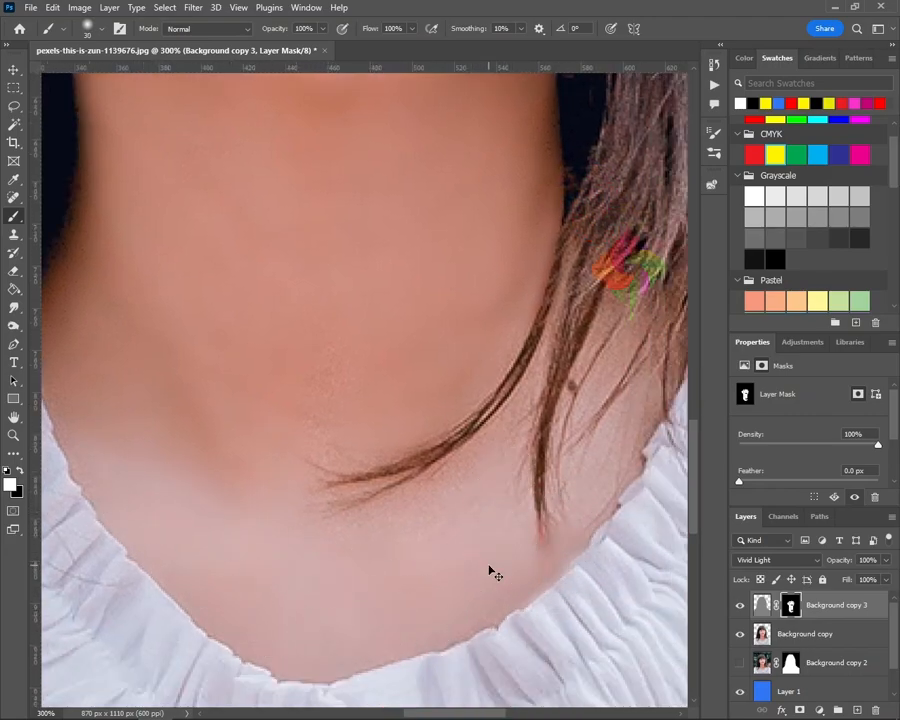
Bring back the mole on the neck by painting black on the mask with a 10 px brush.
left_click(19, 471)
key("bracketleft")
key("bracketleft")
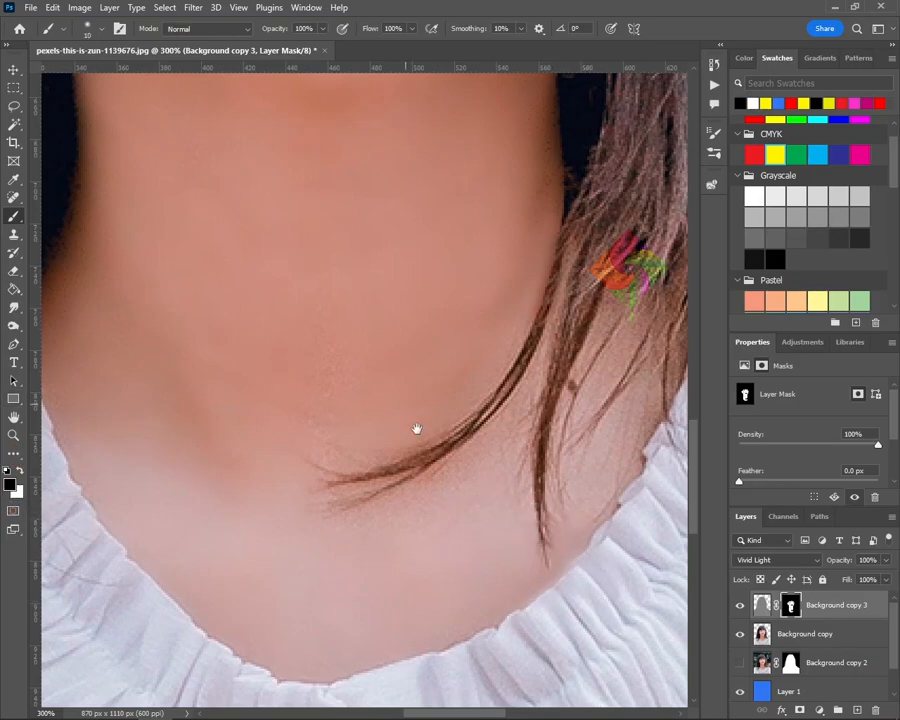
left_click_drag(405, 404, 517, 546)
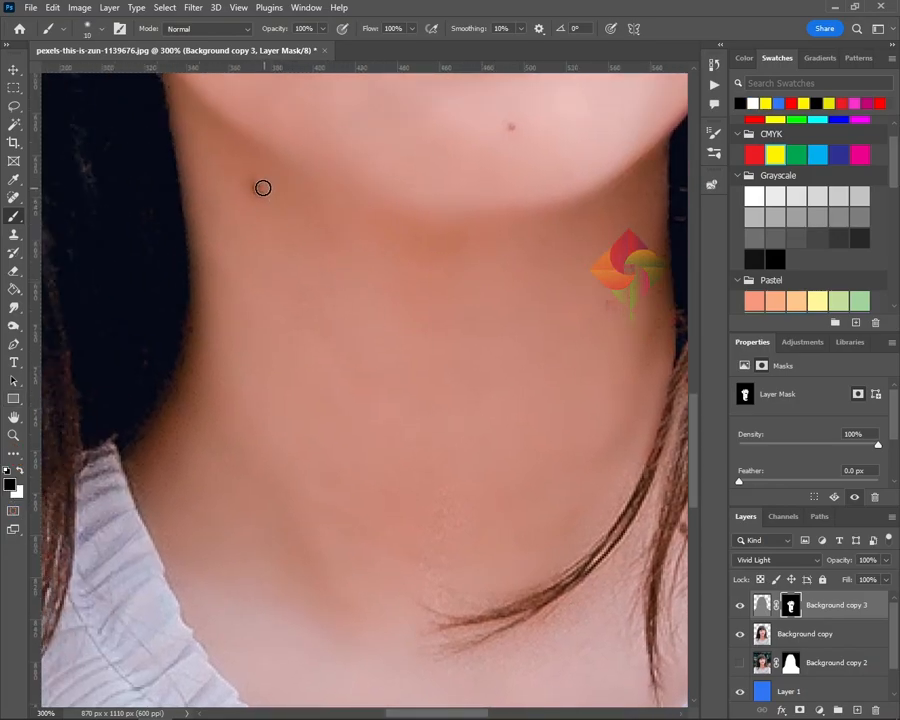
left_click_drag(531, 352, 331, 335)
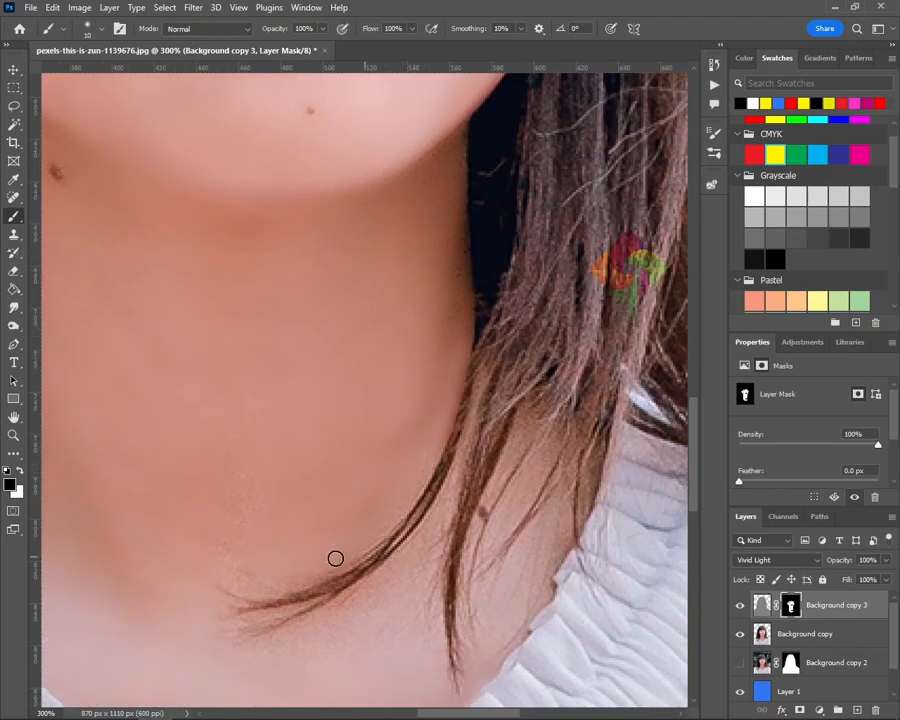
Paint white on the mask around the curved hair strand at the base of the neck, varying the brush between 9 and 25 px.
key("x")
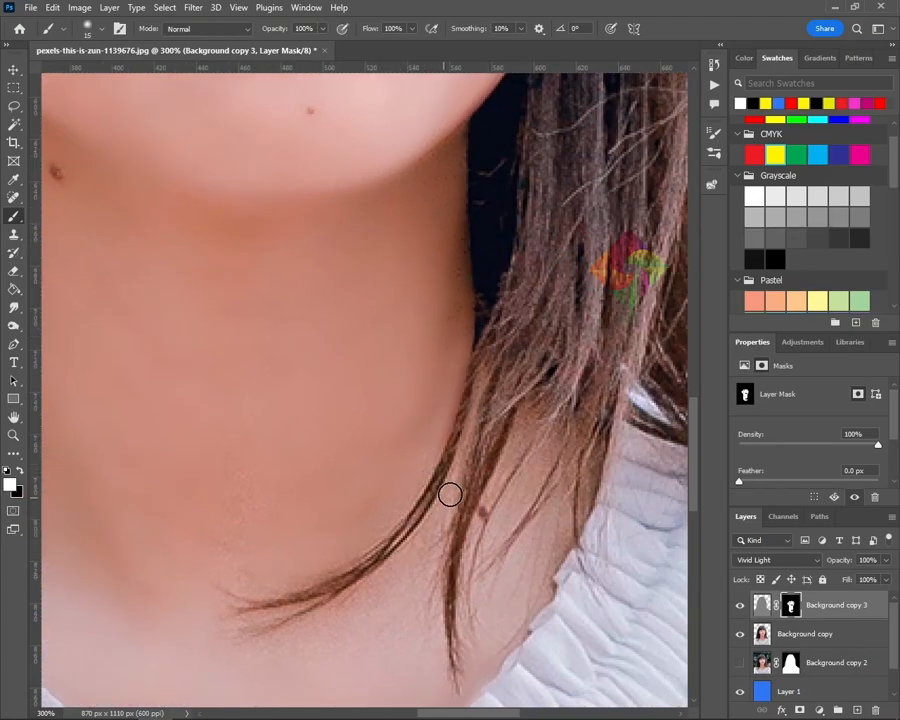
key("bracketright")
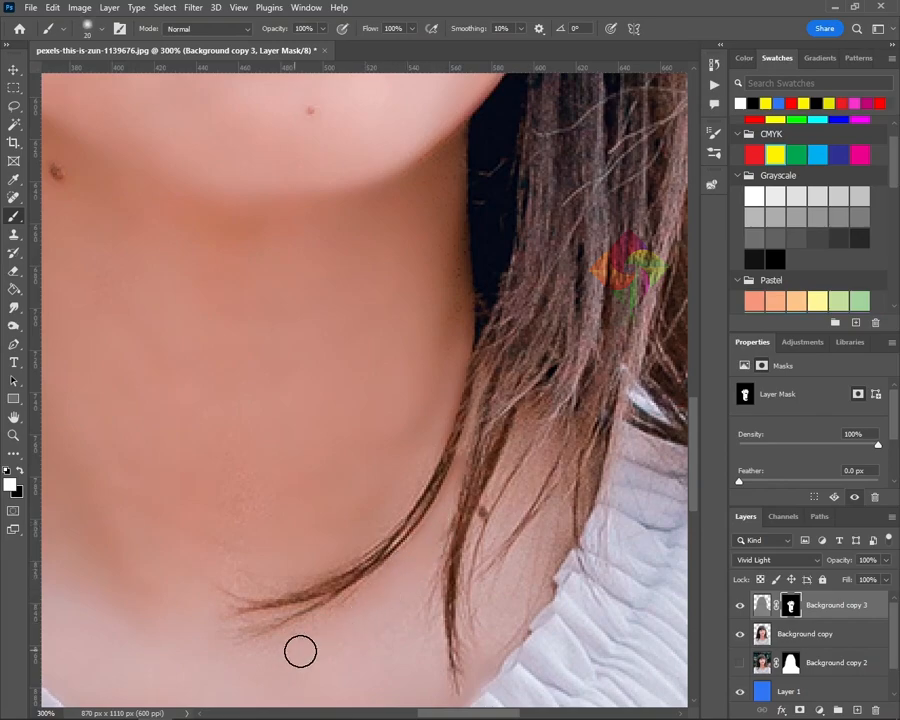
key("bracketleft")
key("bracketleft")
key("bracketleft")
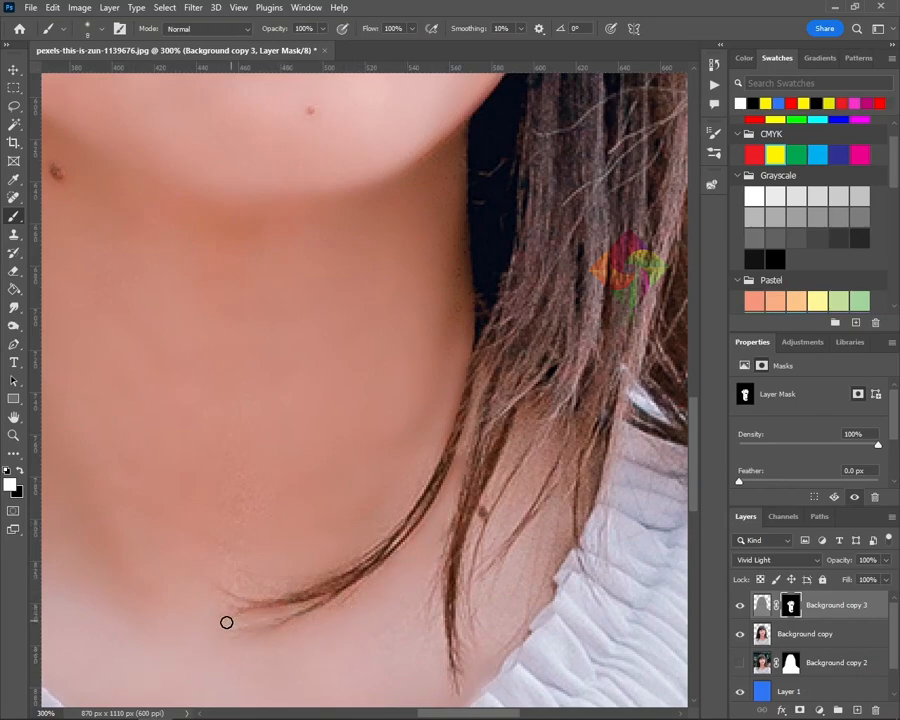
key("bracketright")
key("bracketright")
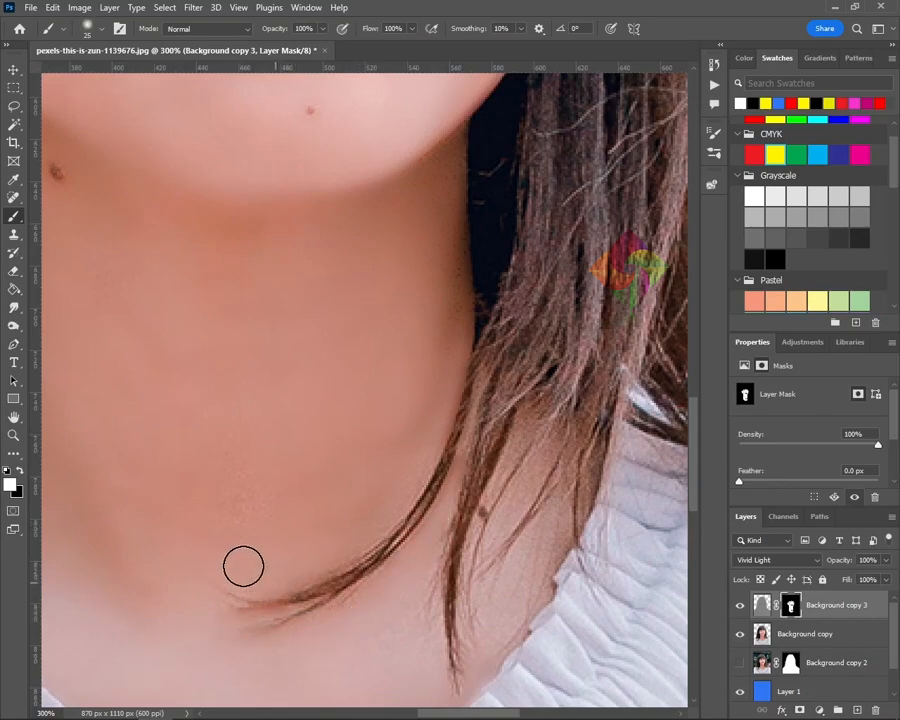
key("bracketleft")
Smooth the chest skin between the loose hair strands and the neckline with white brushes of 20 px and 9 px.
scroll(514, 590, "down", 3)
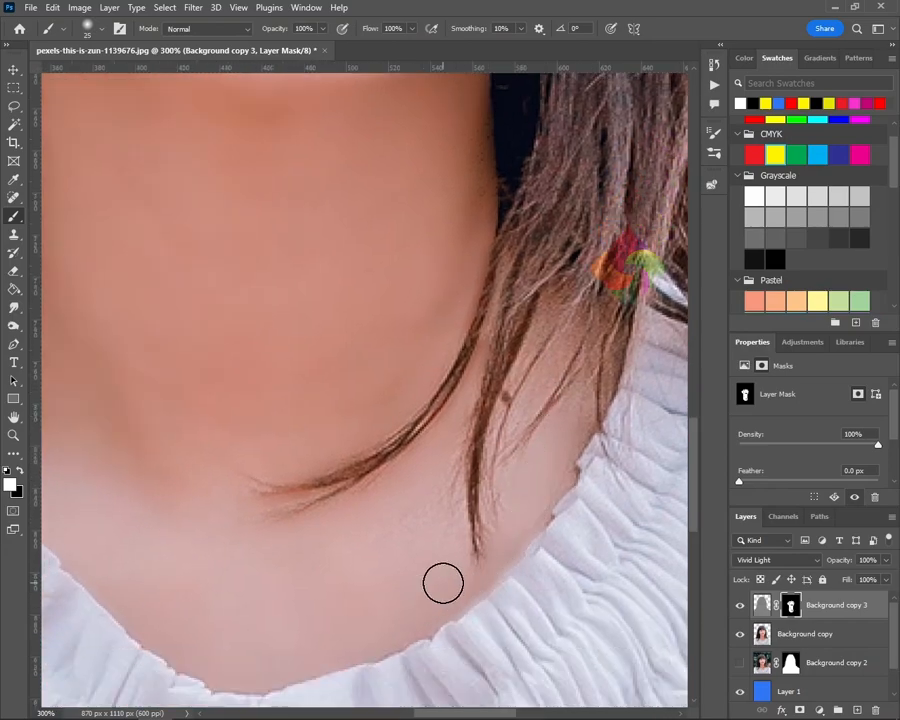
key("bracketleft")
key("bracketleft")
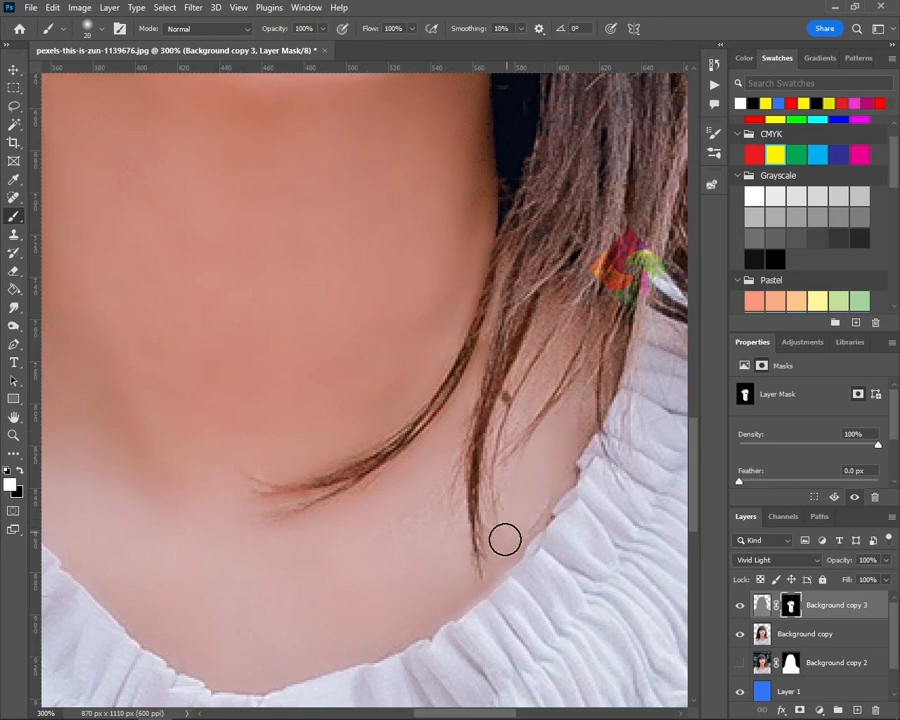
key("bracketleft")
key("bracketleft")
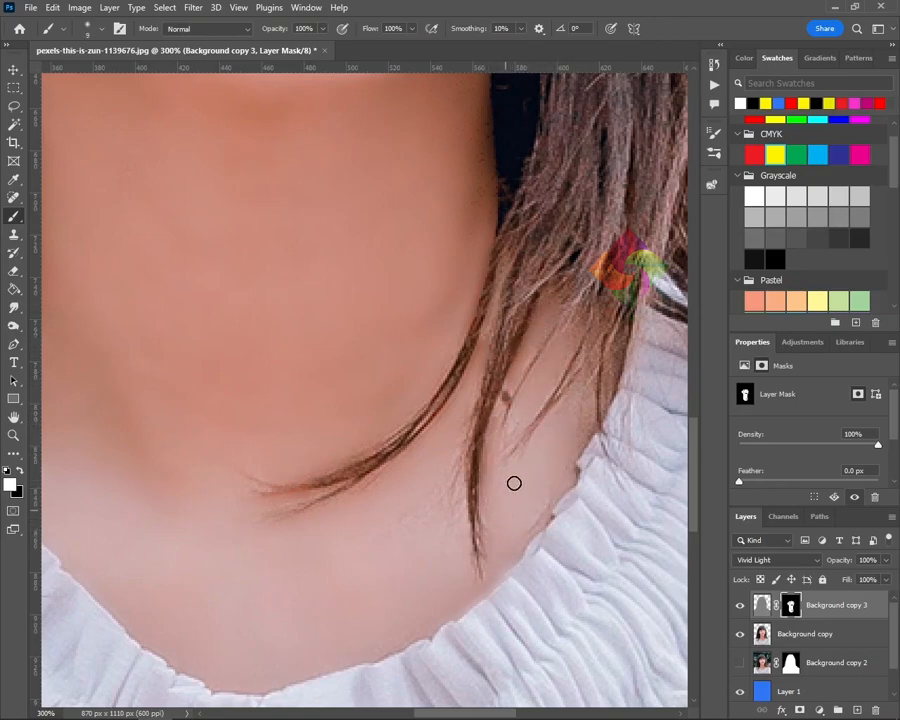
key("bracketright")
Compare the whole portrait with and without the Background copy 3 layer to check the skin smoothing.
key("ctrl+minus")
key("ctrl+minus")
key("ctrl+minus")
key("ctrl+minus")
left_click(740, 605)
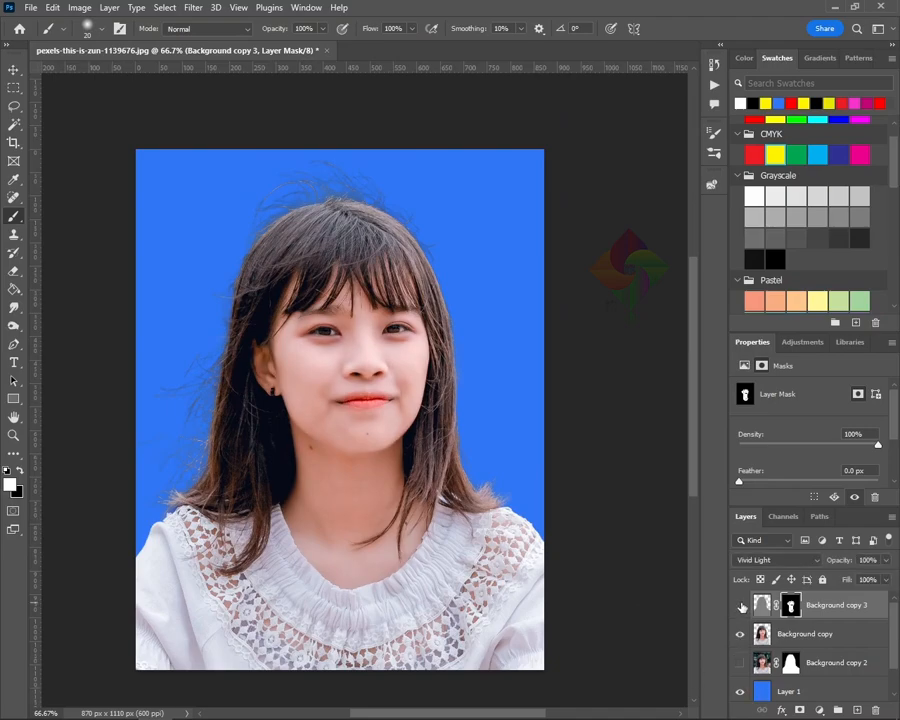
key("ctrl+plus")
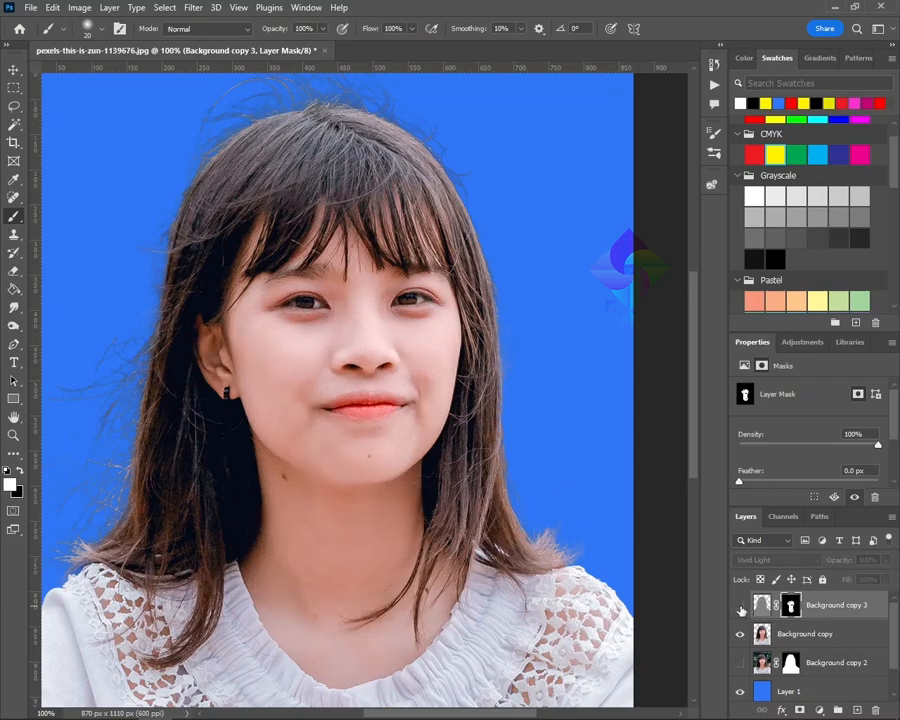
left_click(741, 608)
key("ctrl+plus")
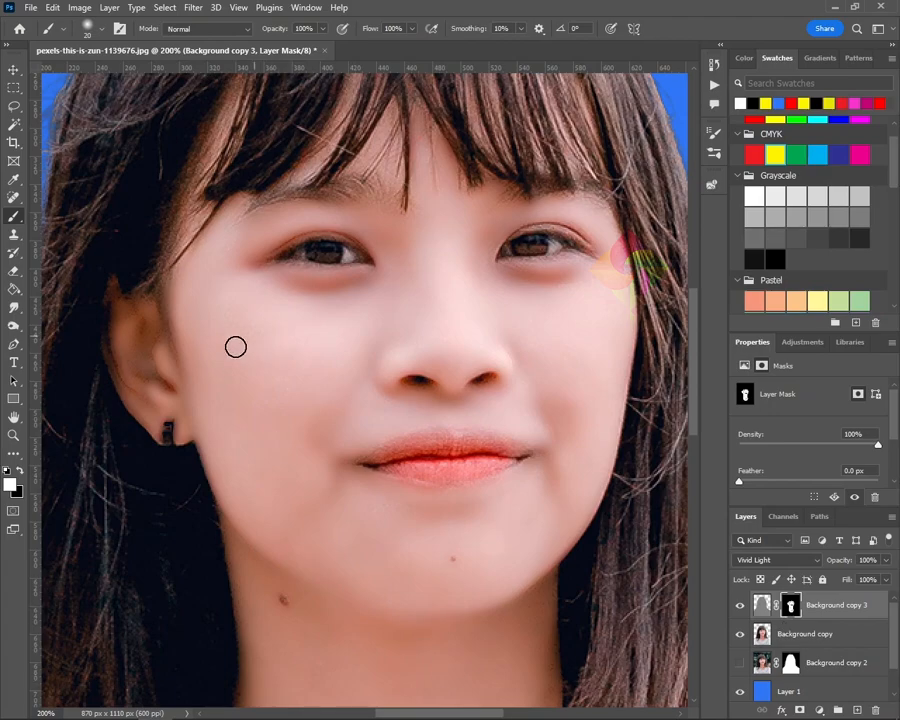
Restore the detail of the ear and earring by painting black on the mask with a 20 px brush.
key("x")
mouse_move(152, 369)
left_mouse_down()
mouse_move(150, 399)
mouse_move(120, 314)
mouse_move(152, 385)
mouse_move(141, 327)
left_mouse_up()
mouse_move(150, 422)
left_mouse_down()
mouse_move(123, 317)
mouse_move(144, 358)
mouse_move(157, 339)
mouse_move(178, 420)
mouse_move(150, 286)
mouse_move(172, 423)
left_mouse_up()
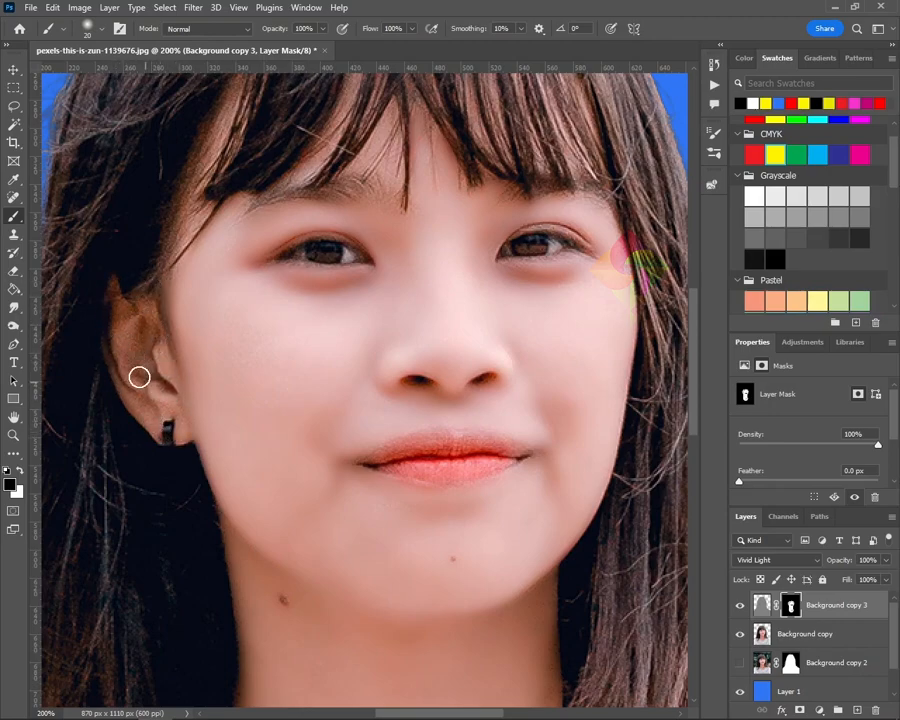
Try covering the ear on a new layer with skin colour sampled from the cheek, using a 10 px brush around the earring.
left_click(857, 708)
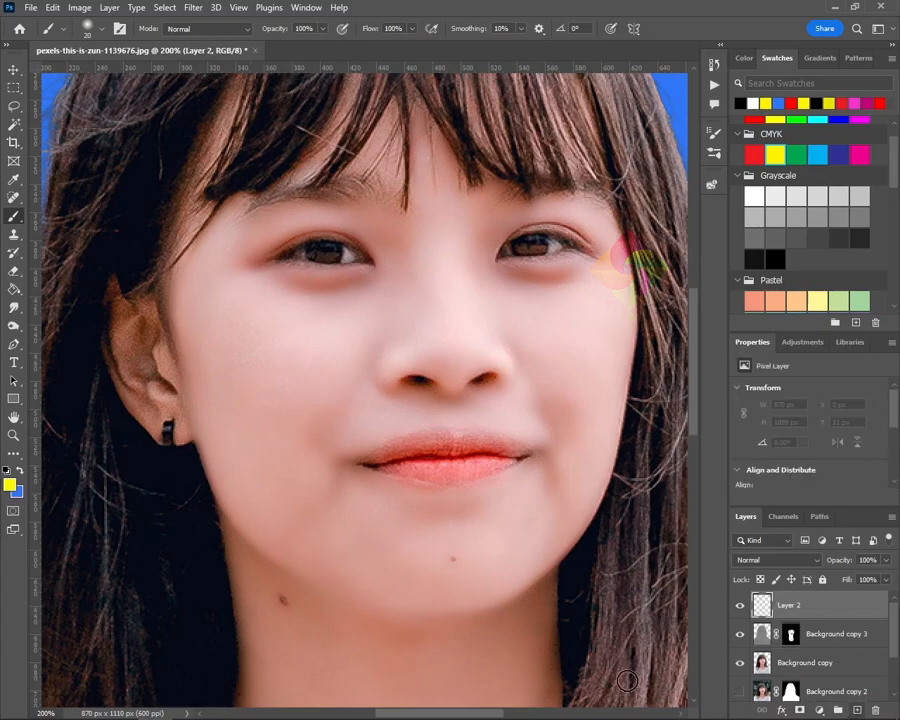
left_click(255, 382, "alt")
mouse_move(169, 405)
left_mouse_down()
mouse_move(135, 398)
mouse_move(112, 354)
mouse_move(118, 295)
mouse_move(140, 317)
mouse_move(147, 299)
mouse_move(174, 398)
mouse_move(131, 336)
mouse_move(133, 354)
mouse_move(128, 326)
mouse_move(144, 338)
mouse_move(141, 391)
mouse_move(131, 319)
left_mouse_up()
key("bracketleft")
key("bracketright")
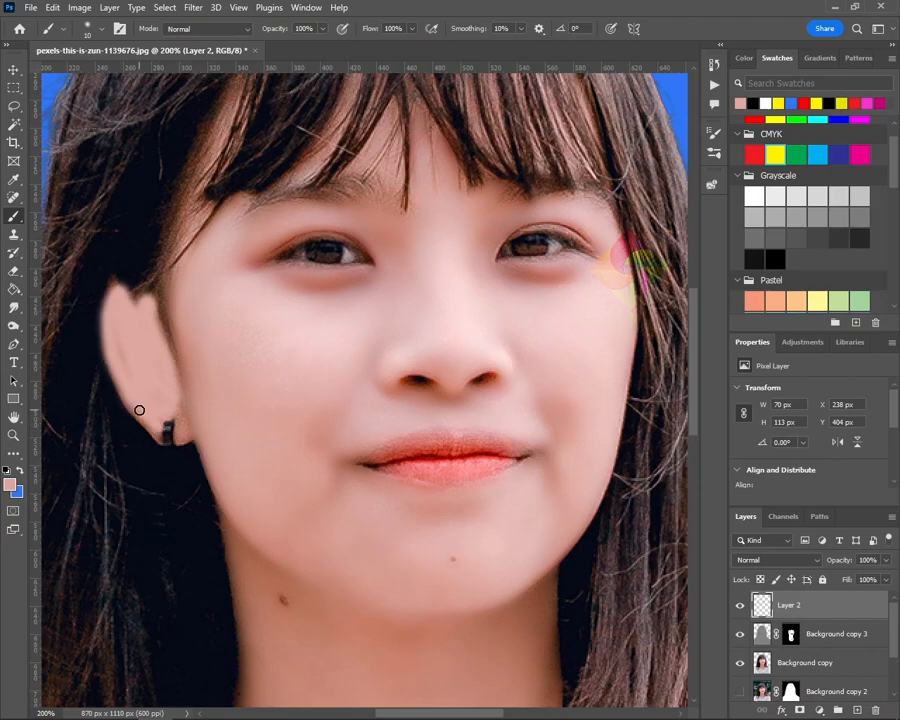
key("ctrl+plus")
left_click_drag(207, 443, 354, 478)
left_click_drag(233, 492, 226, 431)
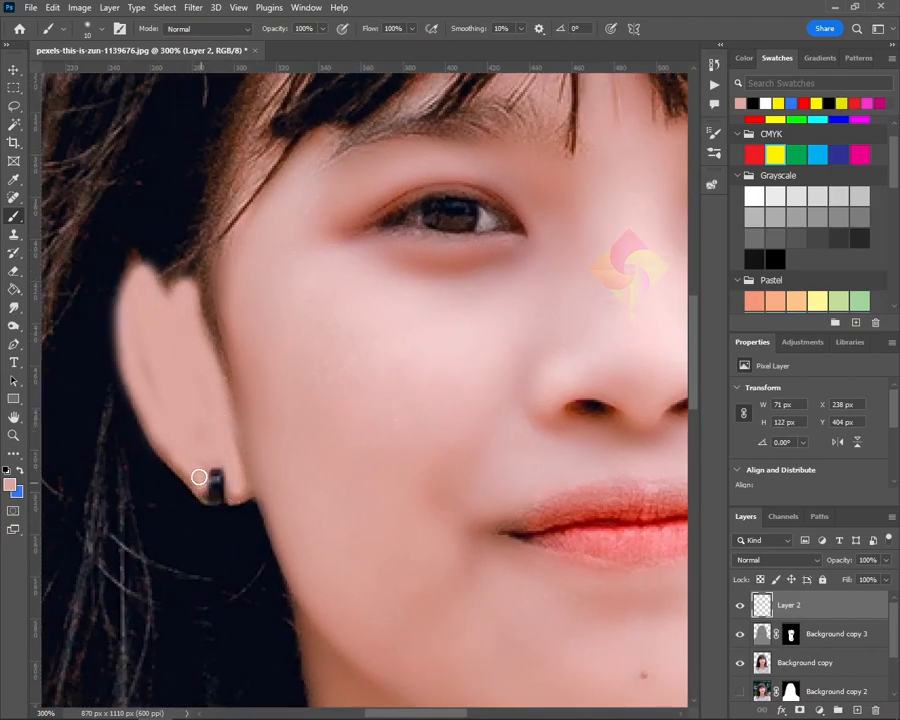
left_click_drag(175, 455, 142, 355)
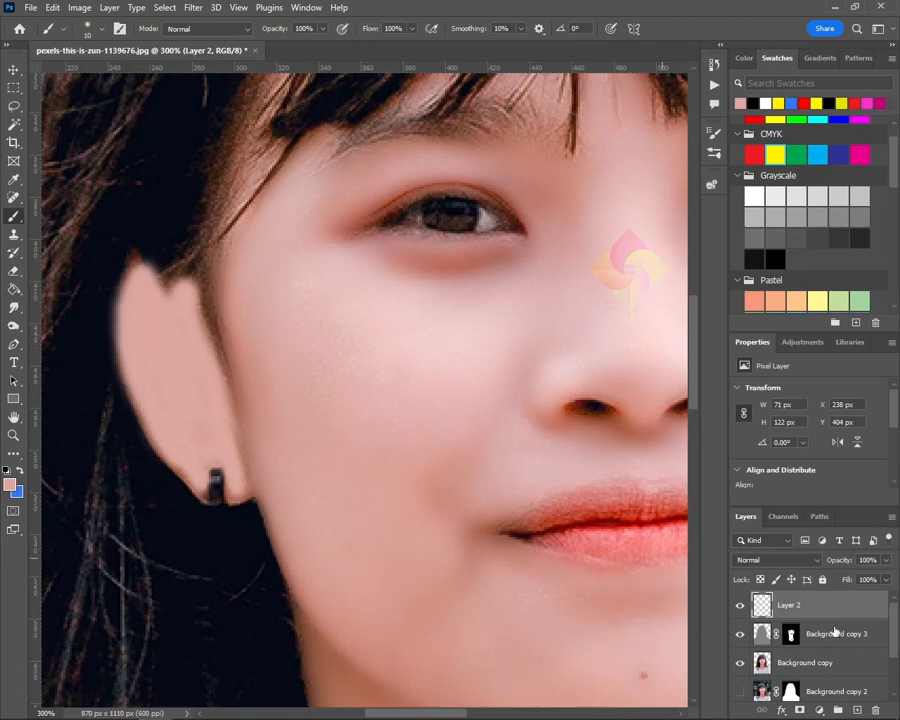
Try lower opacities for the painted ear layer, ending at 0%.
left_click_drag(885, 560, 837, 578)
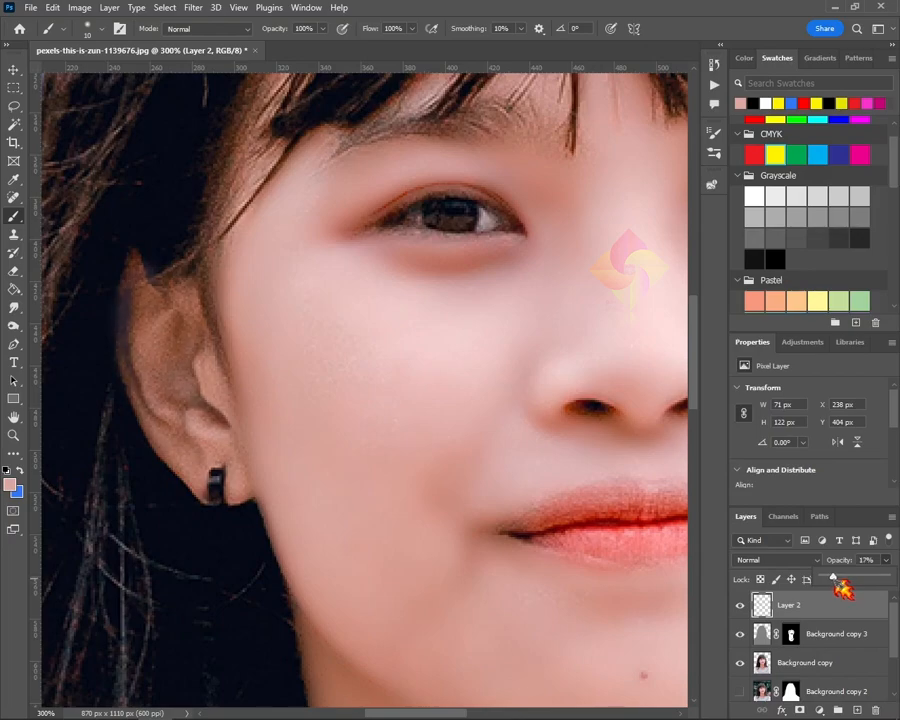
left_click_drag(843, 584, 845, 585)
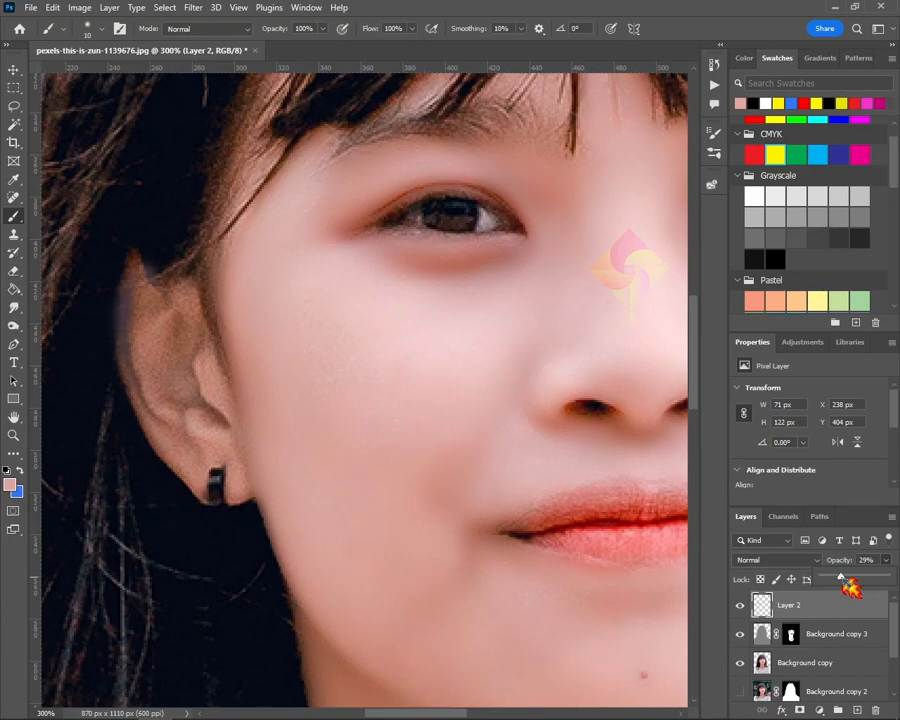
left_click_drag(845, 590, 812, 593)
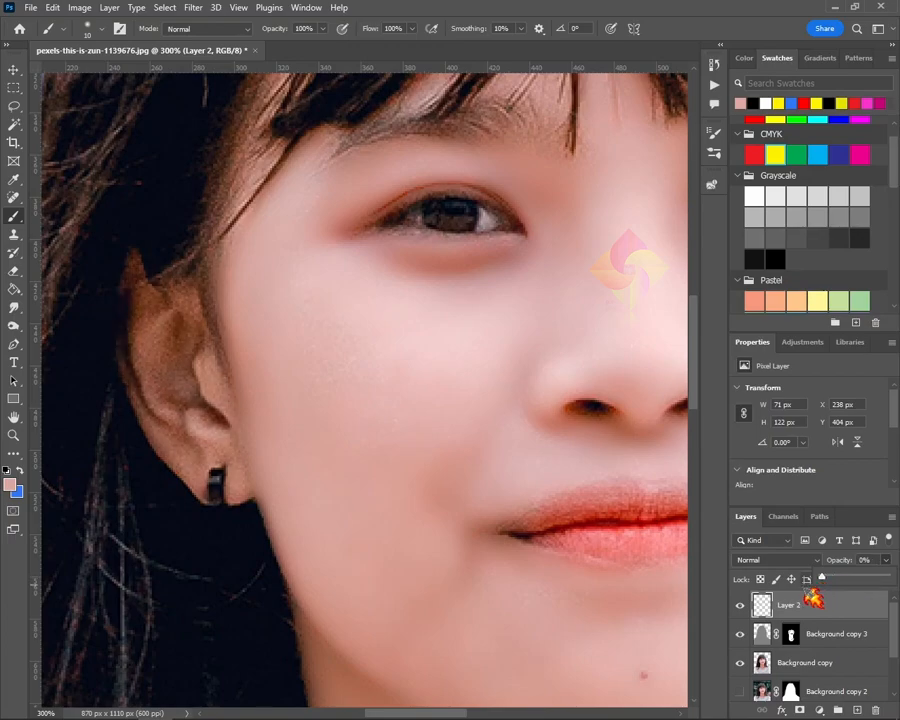
Paint white over the inner ear on the Background copy 3 mask with a 25 px brush at 22% opacity.
left_click(790, 633)
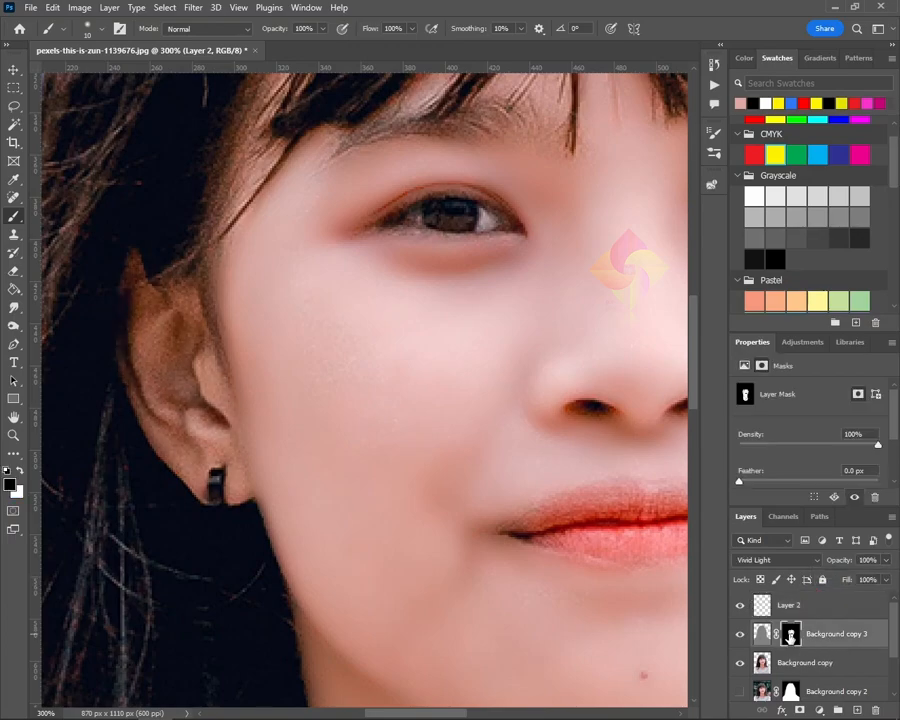
left_click(20, 470)
mouse_move(322, 28)
left_mouse_down()
mouse_move(297, 50)
mouse_move(278, 50)
left_mouse_up()
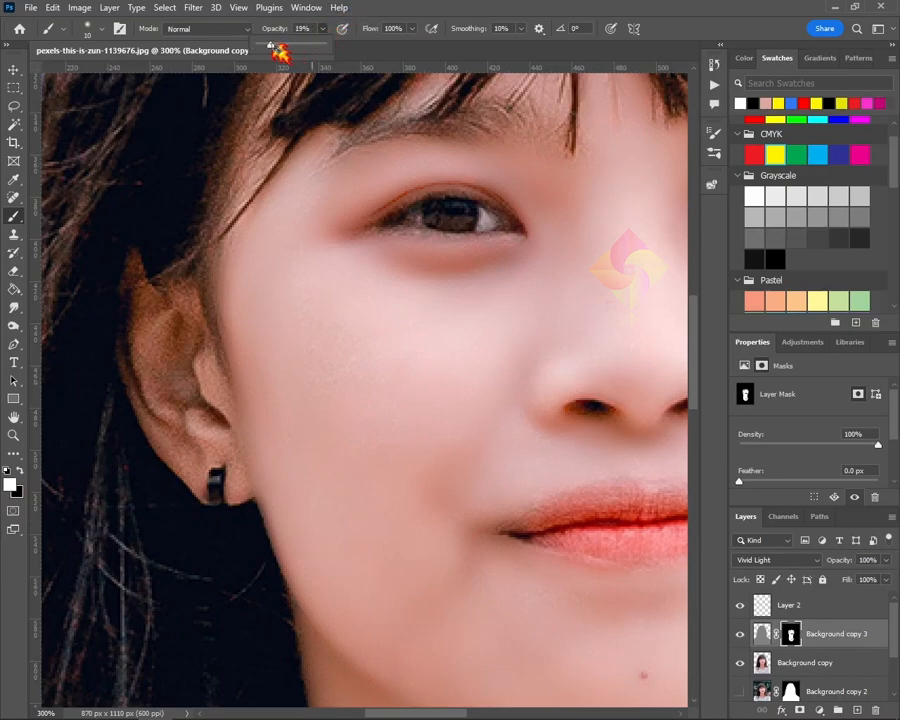
left_click(247, 197)
key("bracketright")
key("bracketright")
key("bracketright")
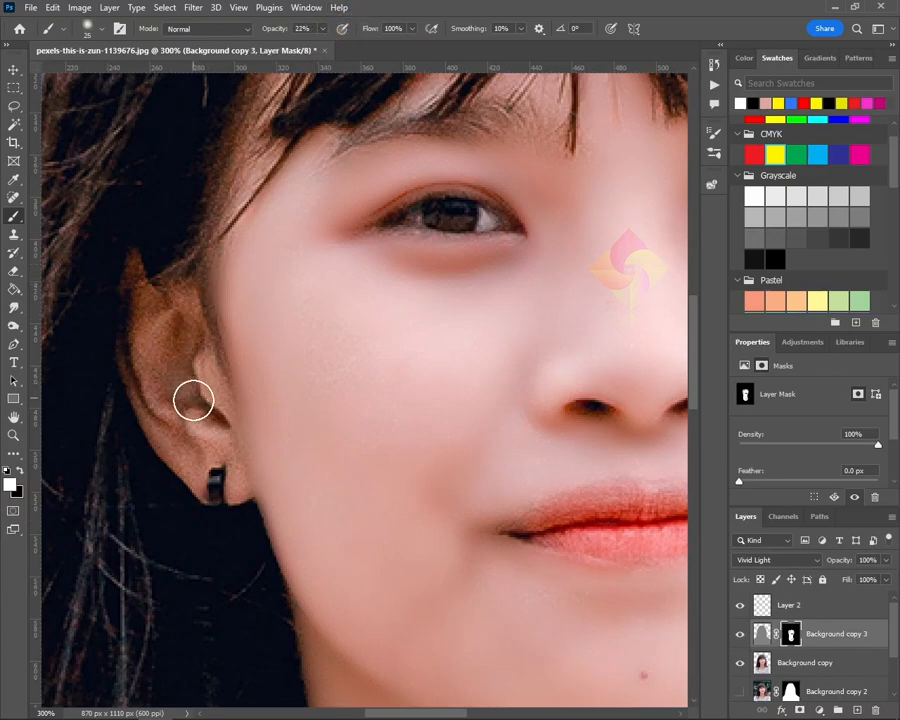
left_click(167, 325)
Soften the ear's rim, hollow and lobe around the earring with the 22% white brush, varying its size between 10 and 25 px.
key("bracketleft")
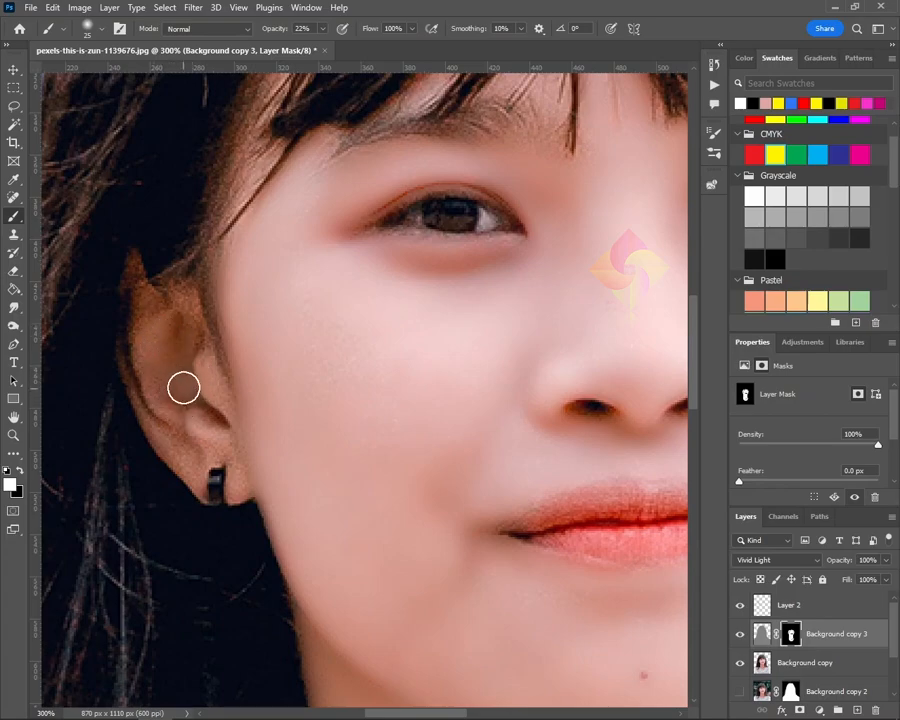
key("bracketleft")
left_click_drag(197, 432, 227, 470)
key("bracketright")
key("bracketright")
key("bracketright")
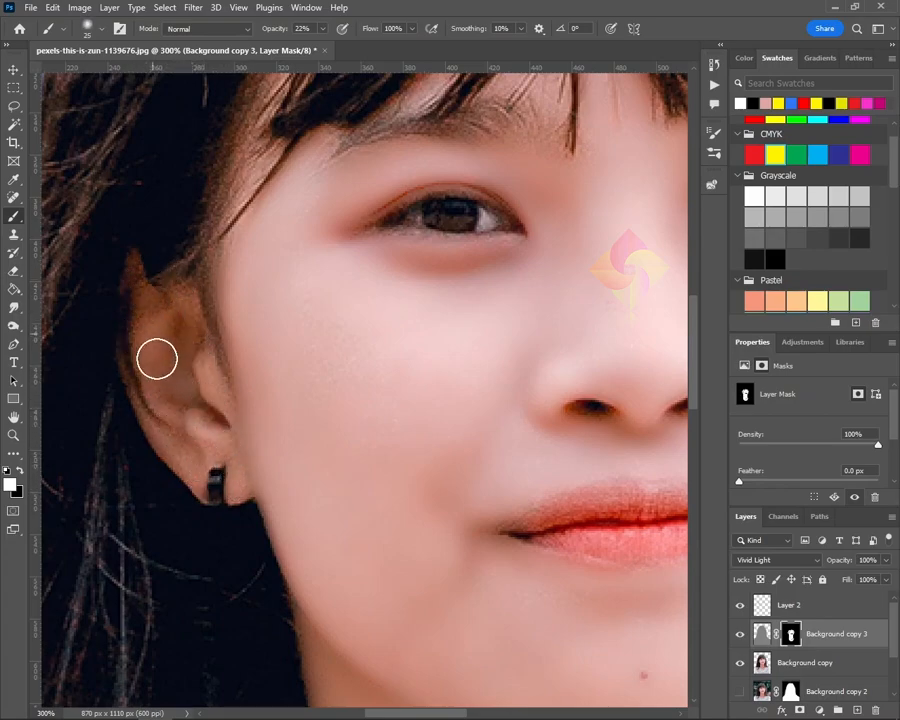
key("bracketleft")
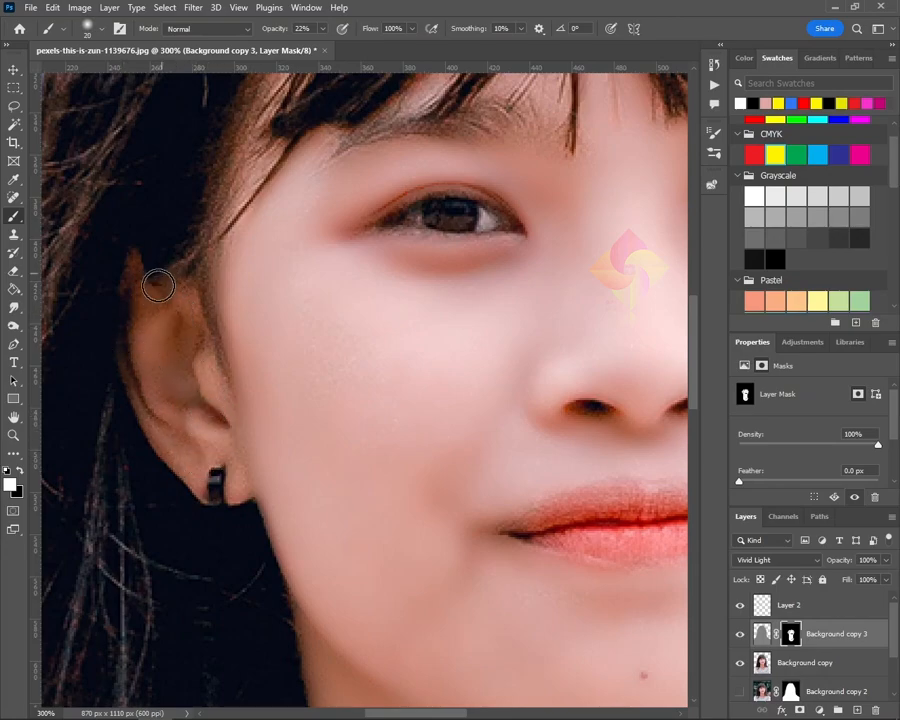
key("bracketleft")
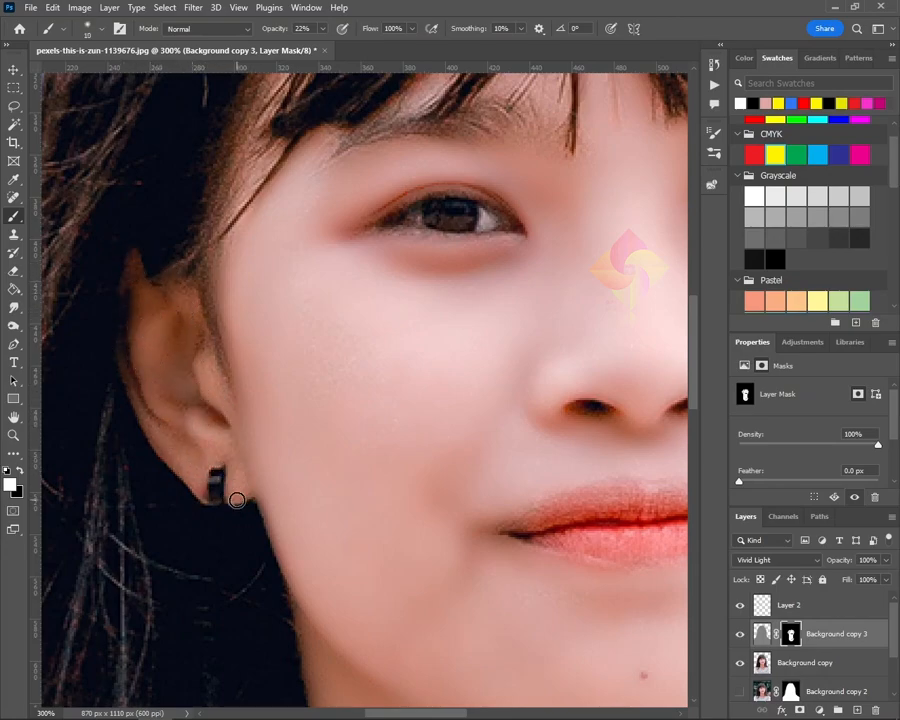
Lower the brush opacity to 10%, enlarge it to 40 px and lightly soften the temple beside the ear on the Background copy 3 mask.
key("bracketright")
key("bracketright")
key("bracketright")
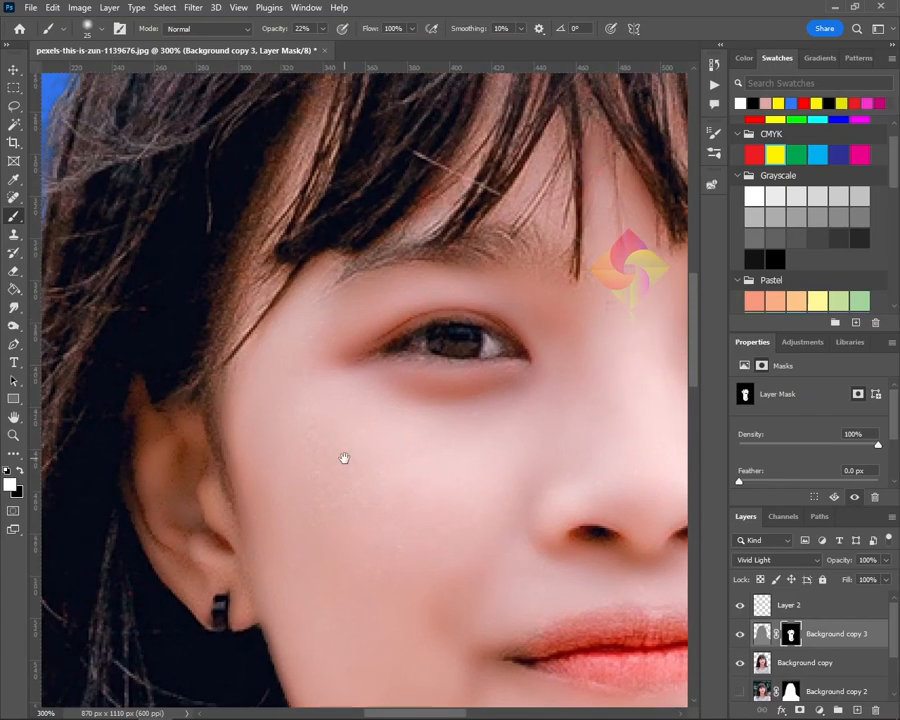
scroll(260, 360, "up", 3)
key("bracketleft")
left_click(322, 28)
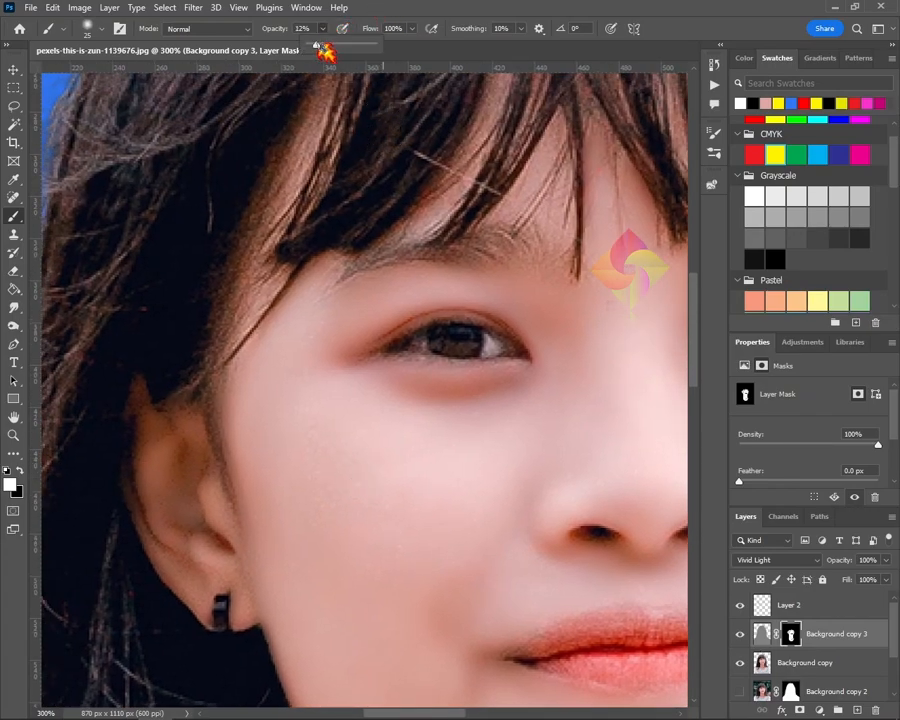
left_click_drag(300, 26, 270, 27)
type("10")
scroll(204, 391, "up", 1)
key("bracketright")
key("bracketright")
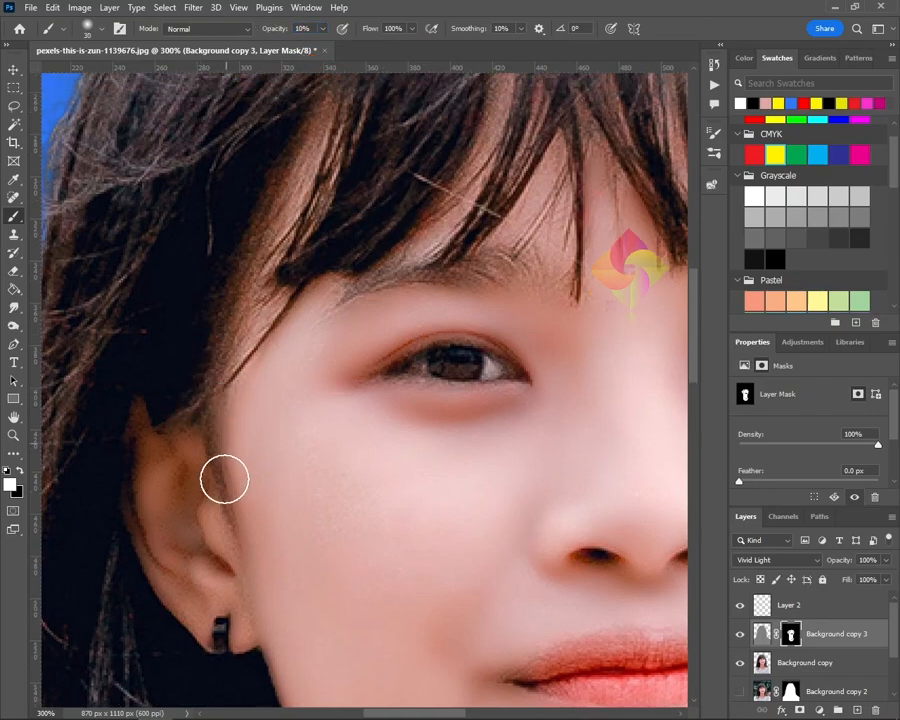
scroll(220, 413, "up", 5)
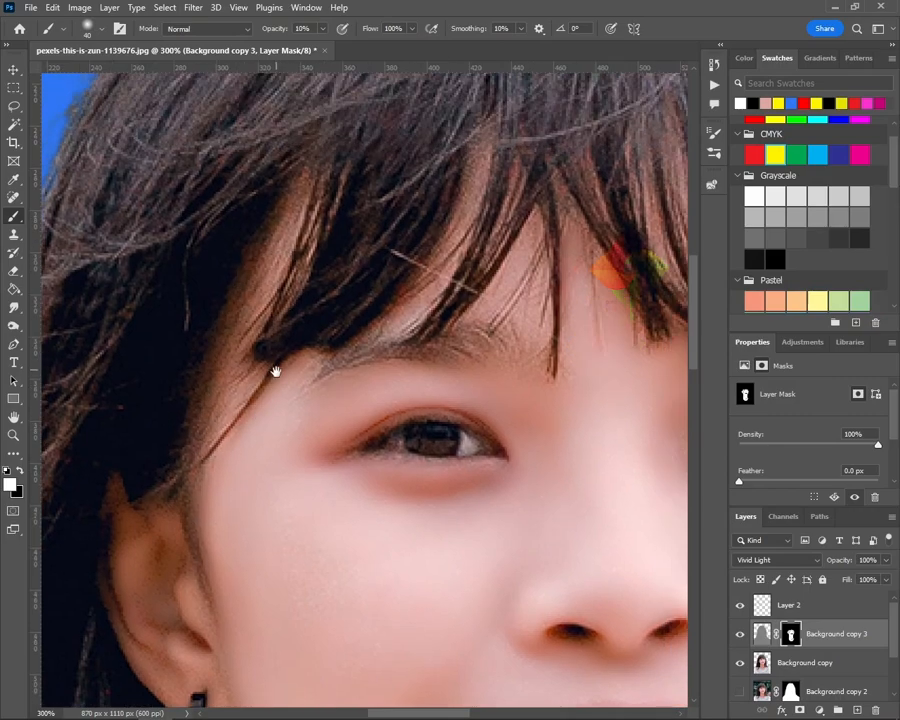
left_click_drag(231, 512, 217, 474)
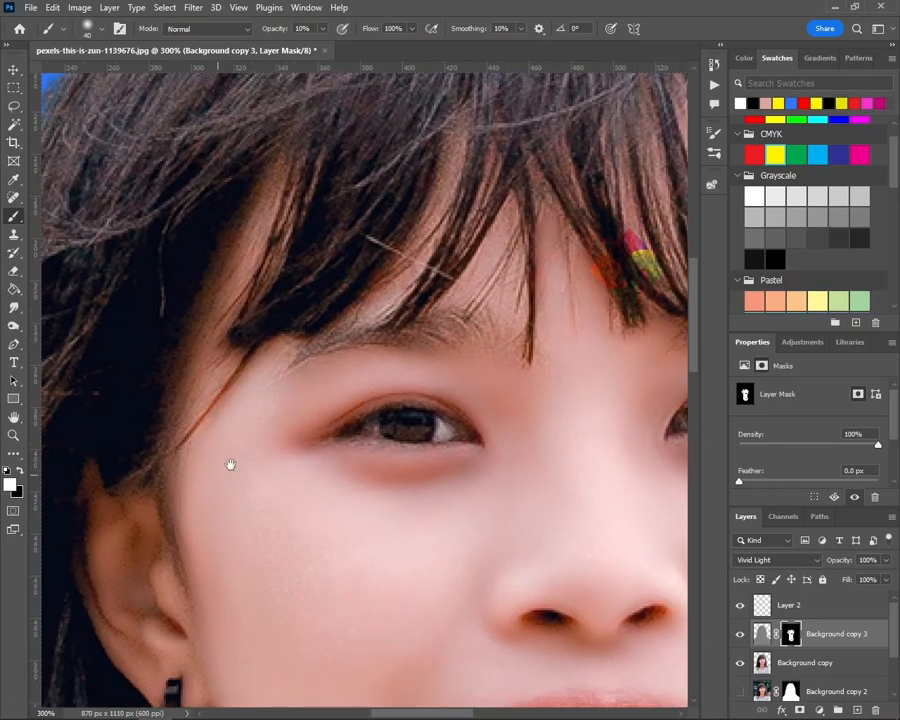
Check the smoothing across the forehead, both cheeks, the neck and the chest around the hair strands.
left_click_drag(470, 251, 399, 287)
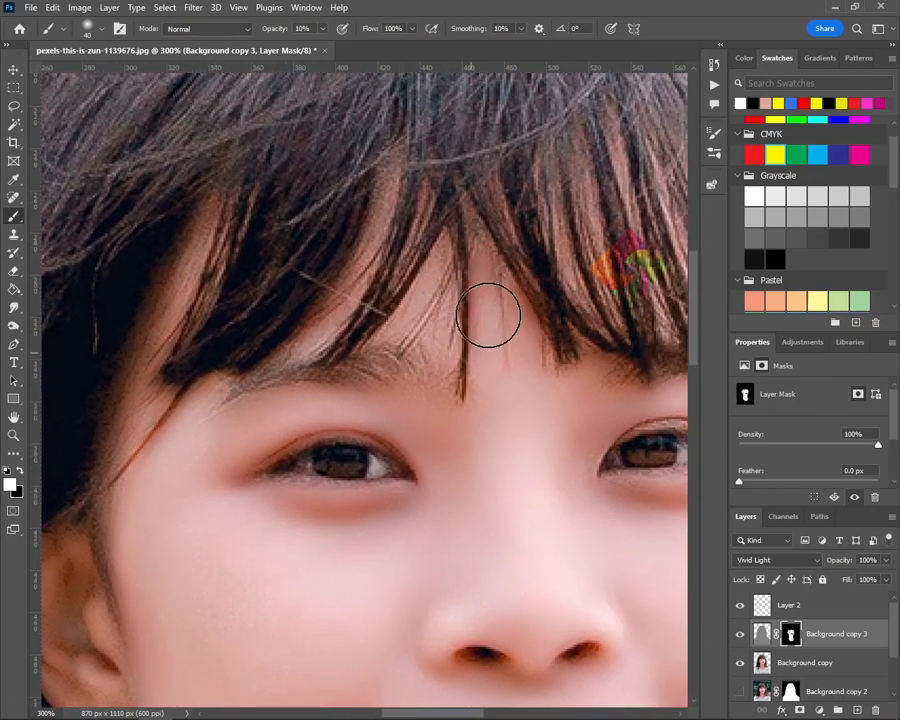
scroll(472, 448, "right", 6)
scroll(518, 396, "down", 1)
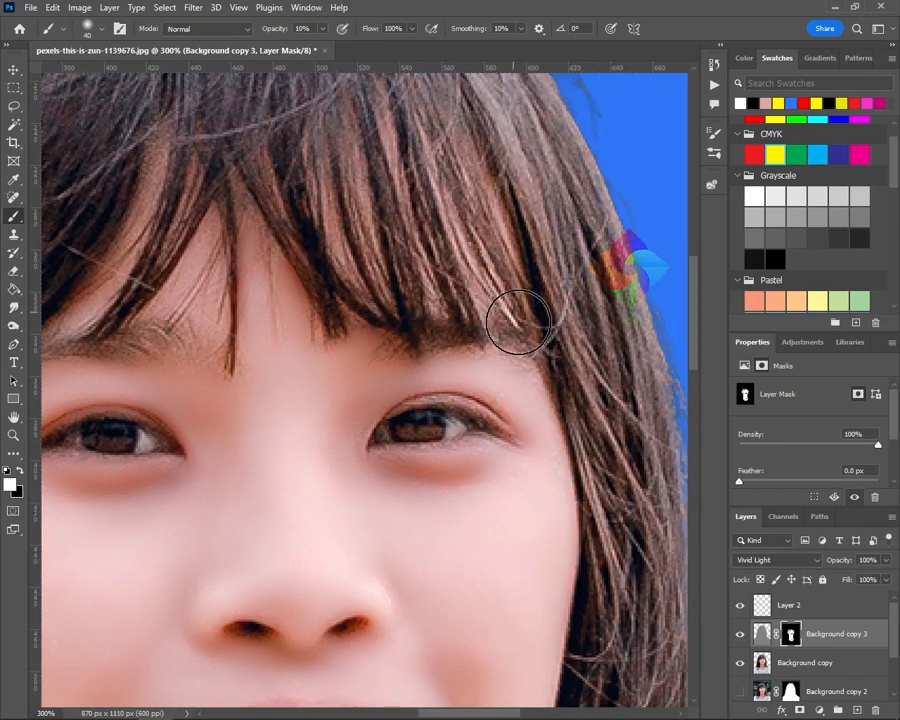
scroll(408, 457, "down", 2)
scroll(408, 457, "right", 2)
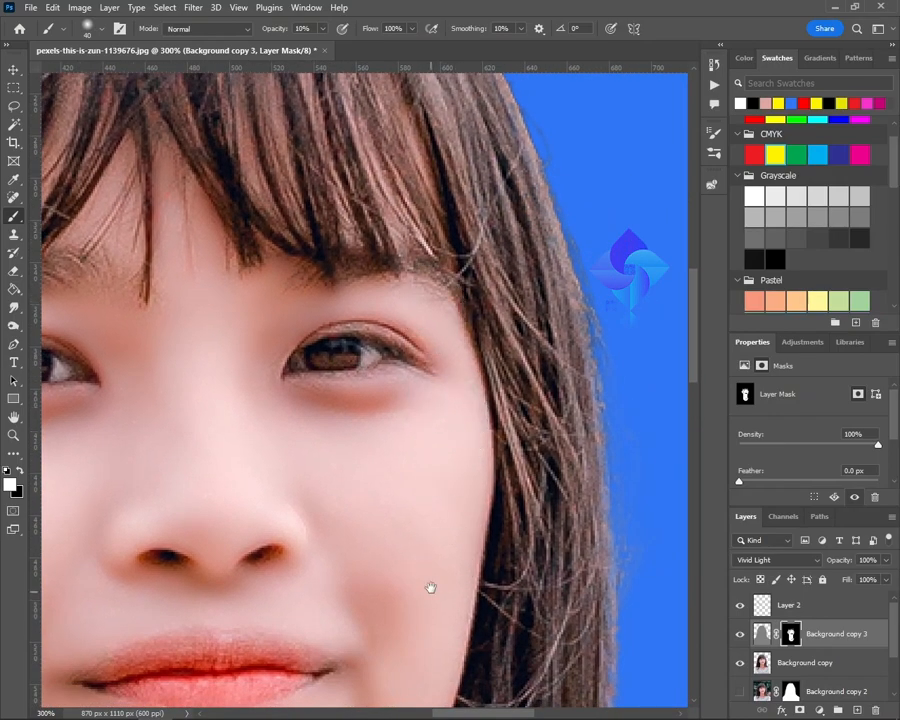
scroll(432, 591, "down", 7)
scroll(312, 643, "down", 9)
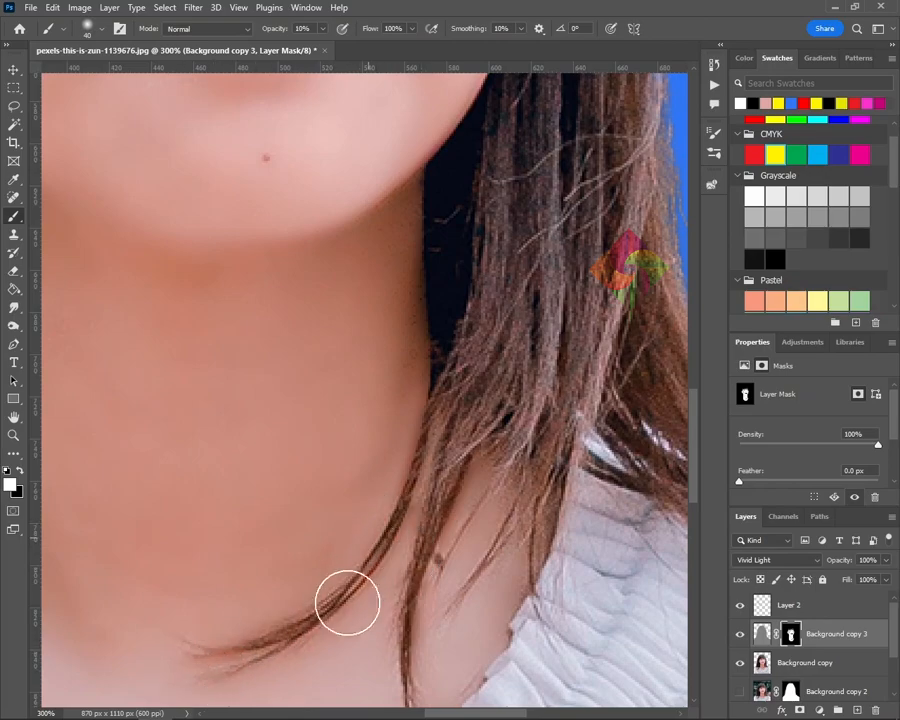
scroll(468, 435, "down", 3)
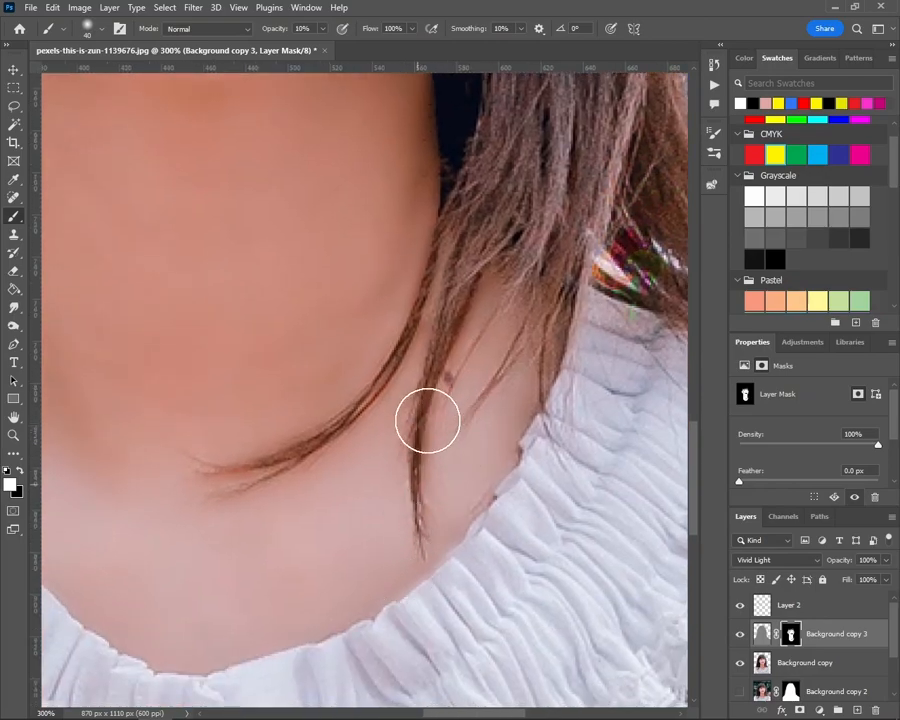
left_click_drag(389, 451, 322, 572)
scroll(321, 571, "up", 6)
scroll(321, 571, "right", 2)
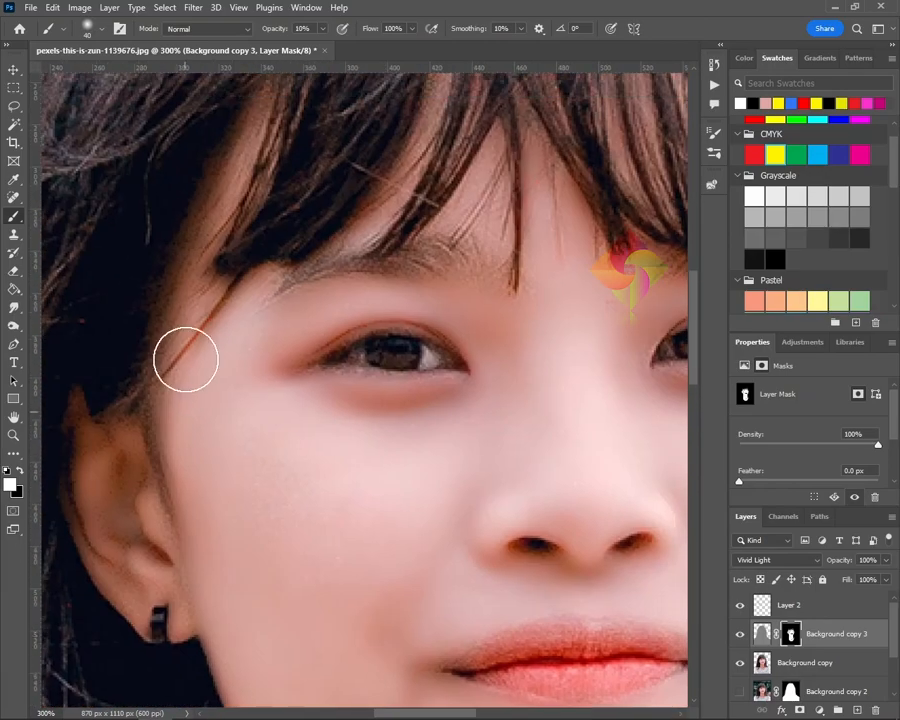
key("ctrl+minus")
key("ctrl+minus")
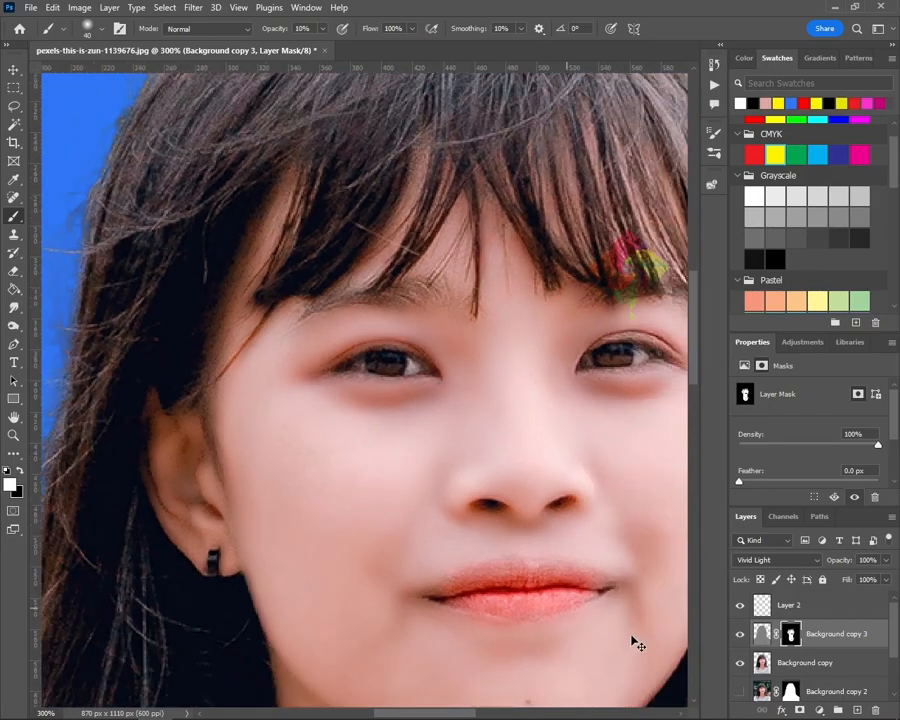
Raise the painted ear layer's opacity, trying 8% to 10%, and settle on 5%.
left_click(787, 604)
left_click_drag(880, 578, 833, 582)
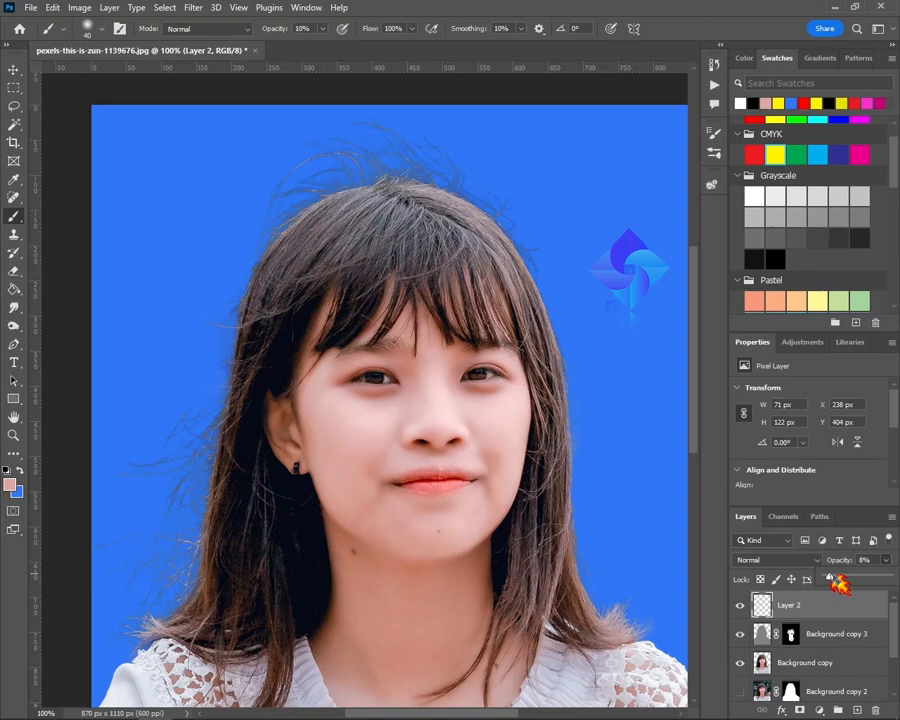
left_click_drag(838, 582, 838, 580)
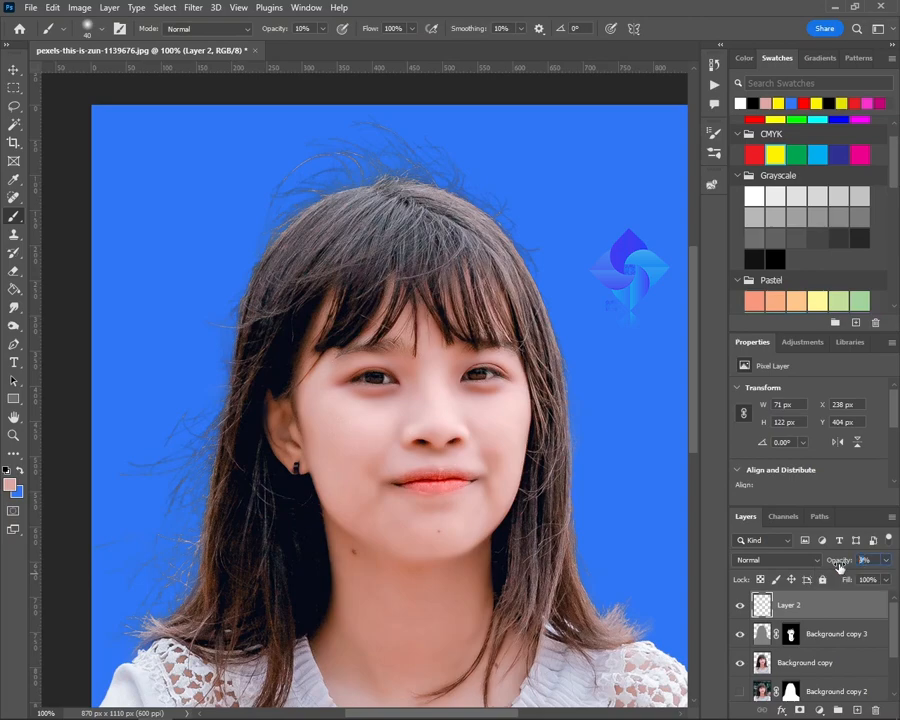
key("Return")
type("0")
key("ctrl+plus")
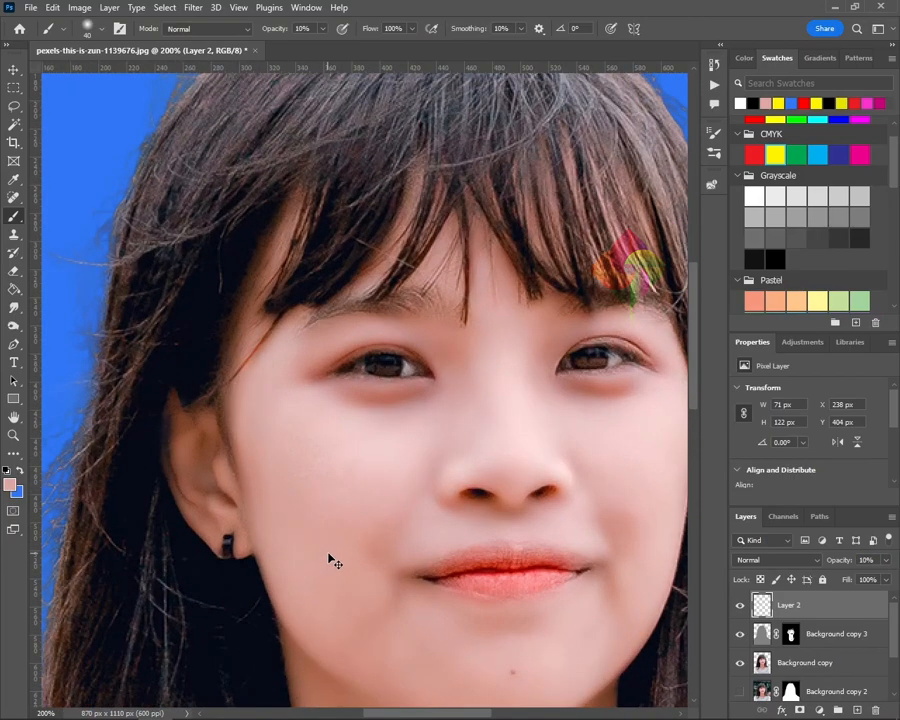
key("Return")
left_click_drag(485, 606, 428, 568)
left_click(762, 656)
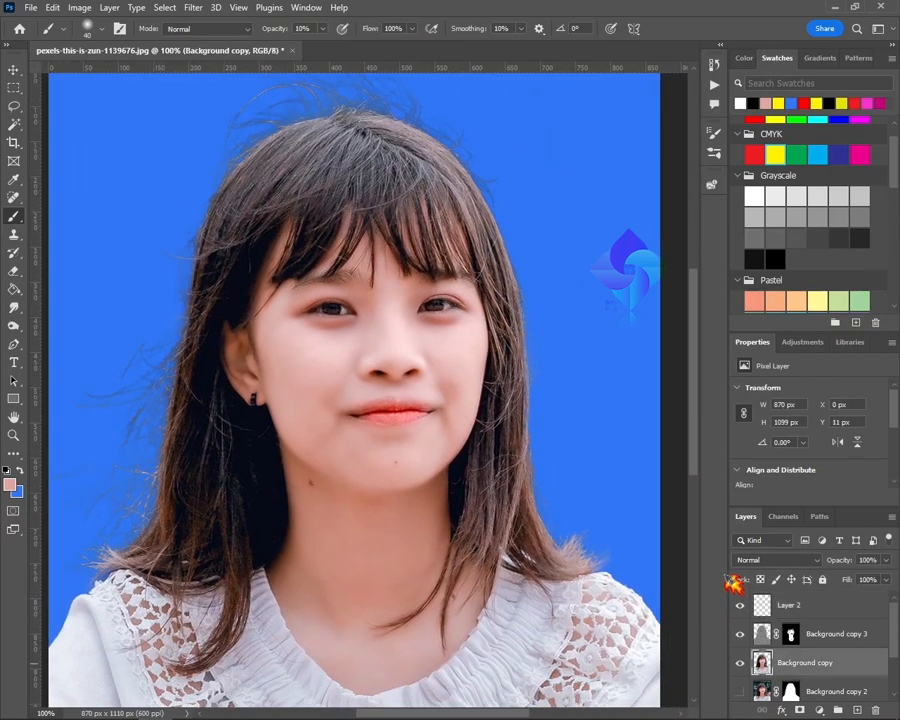
left_click(762, 607)
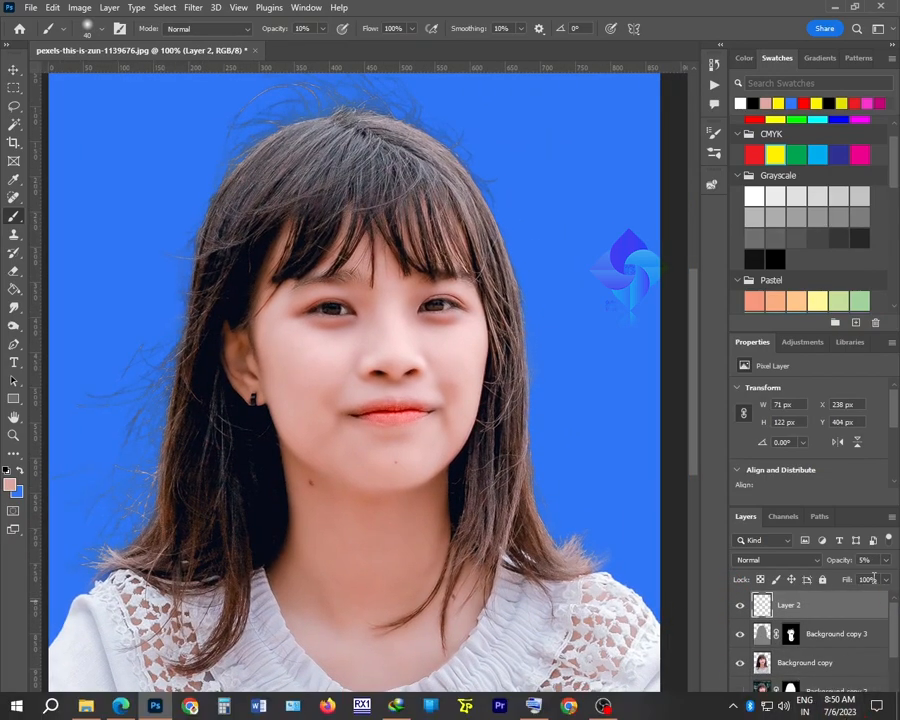
Add a new layer above the ear layer, sample the lip colour and make the foreground a stronger red, ff4337.
left_click(857, 710)
key("ctrl+plus")
left_click_drag(466, 498, 426, 483)
scroll(410, 512, "up", 1)
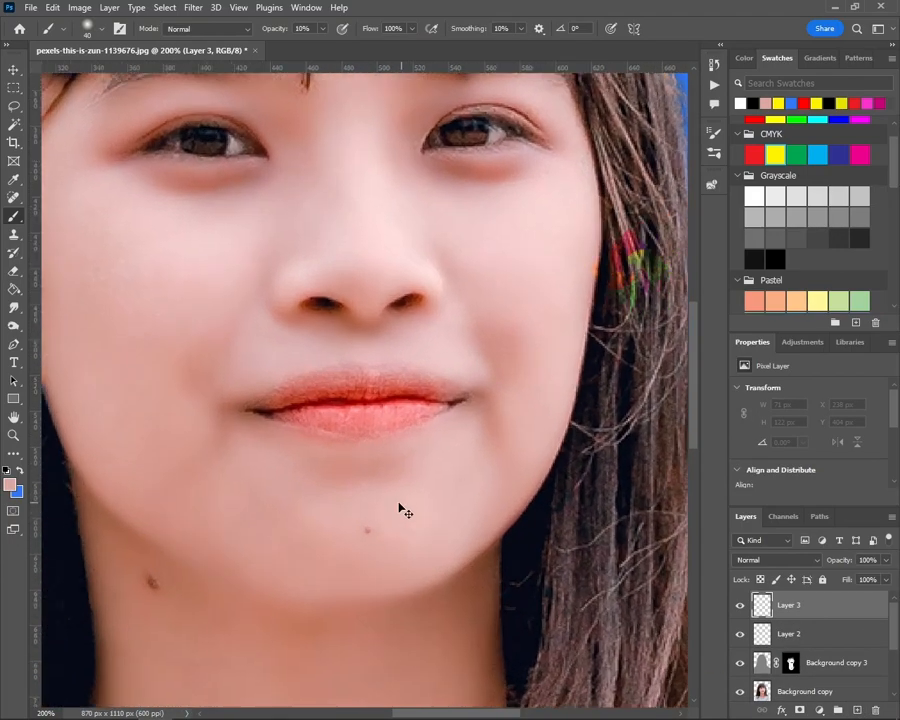
key("l")
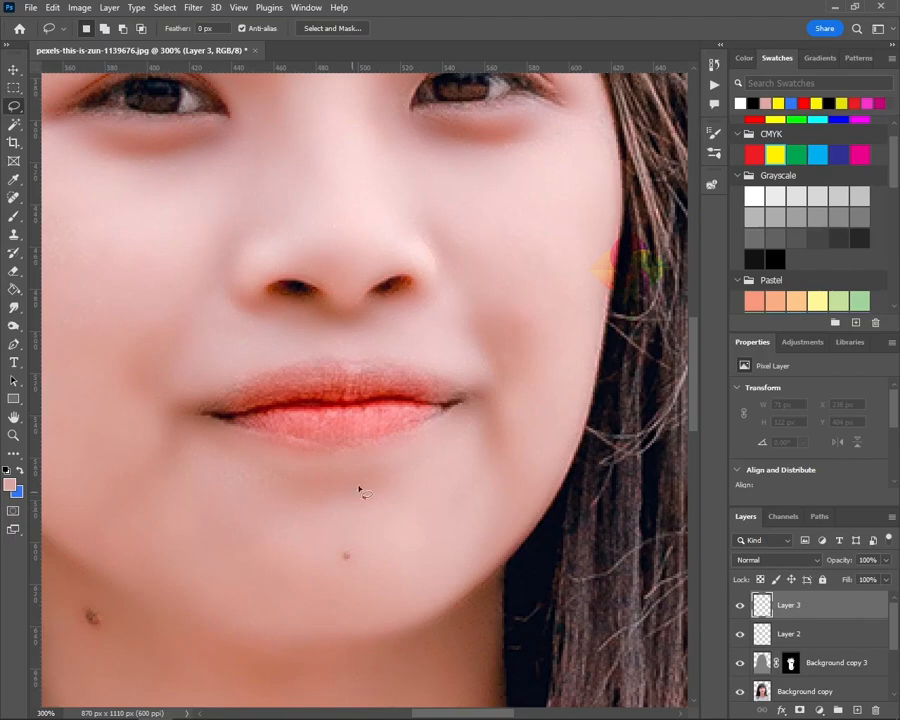
key("b")
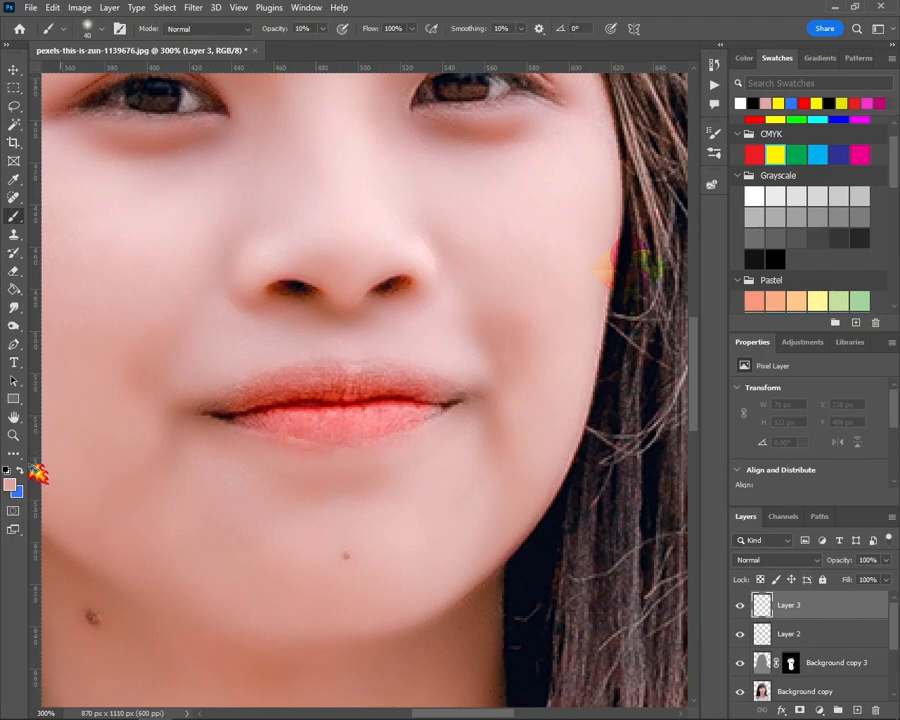
left_click(362, 418, "alt")
left_click(412, 423)
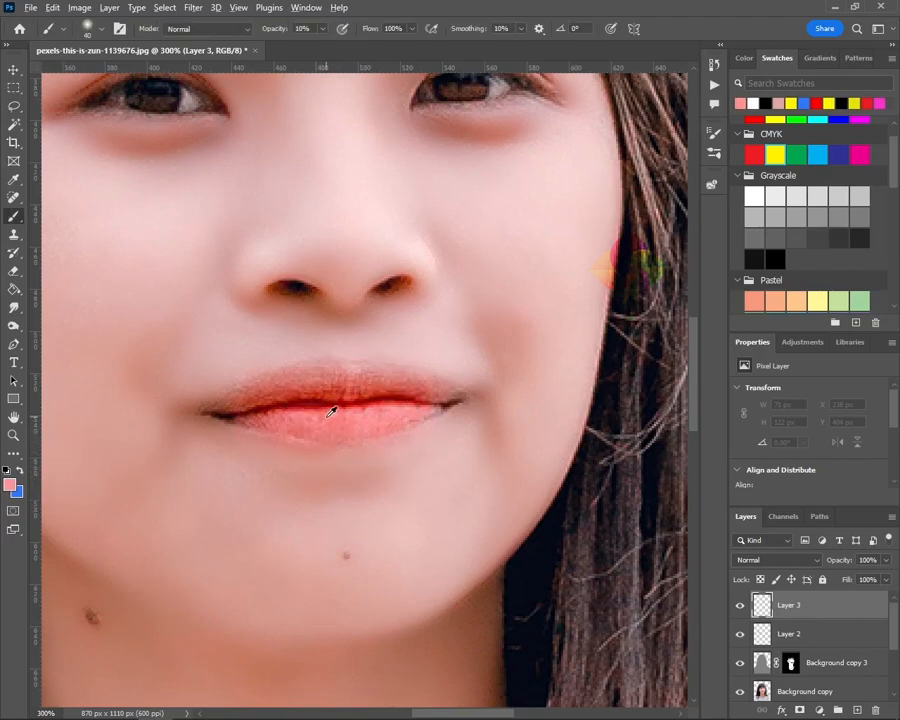
left_click(10, 485)
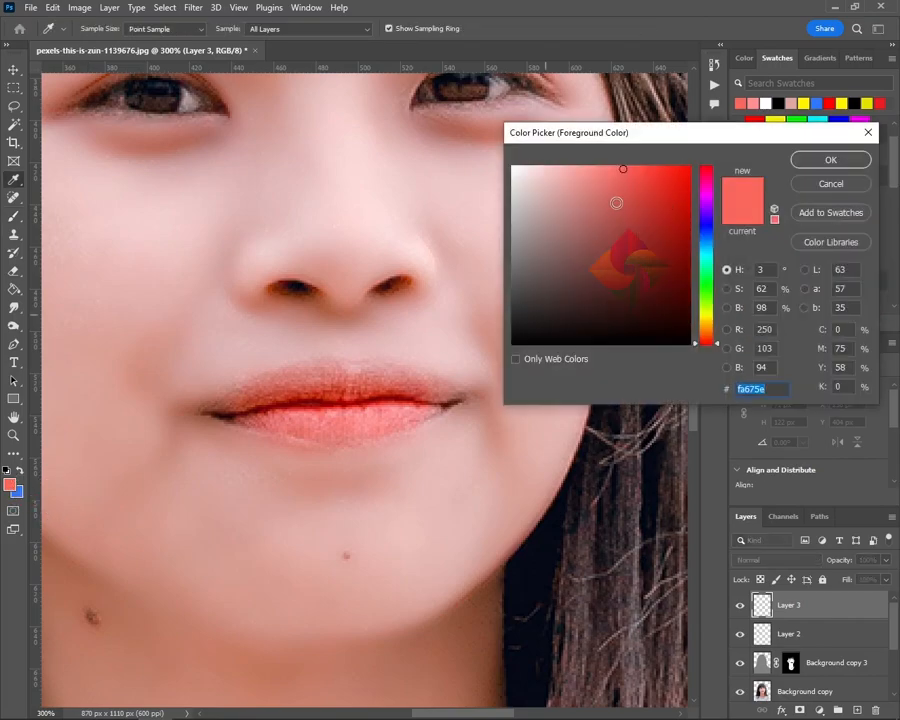
left_click_drag(636, 173, 647, 164)
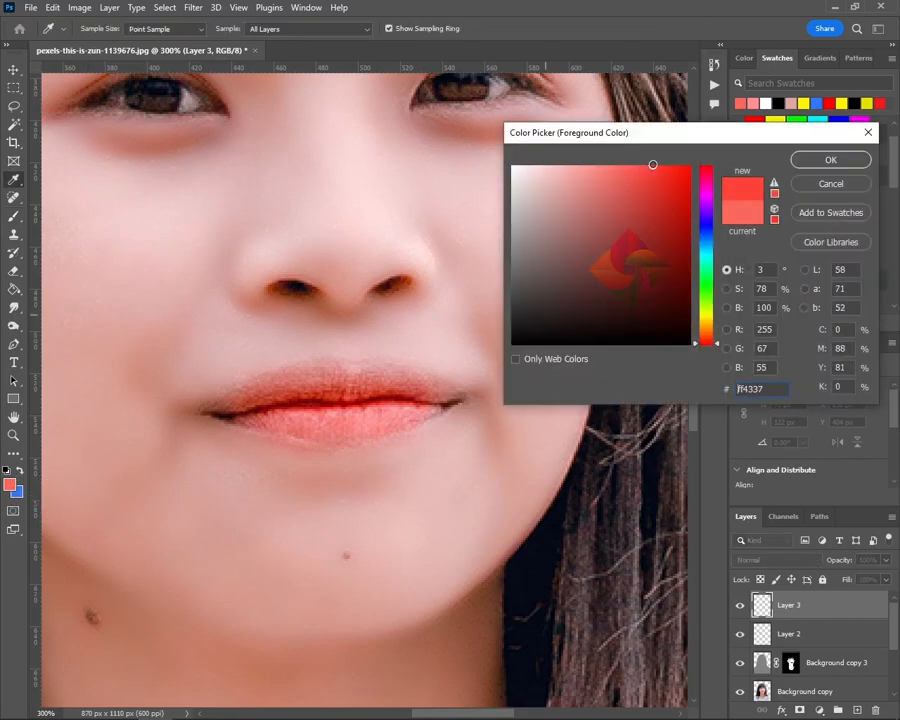
left_click(857, 161)
Paint a faint red over the upper lip on the new layer with a 10 px brush at 10% opacity.
key("bracketleft")
key("bracketleft")
key("bracketleft")
left_click_drag(283, 386, 284, 386)
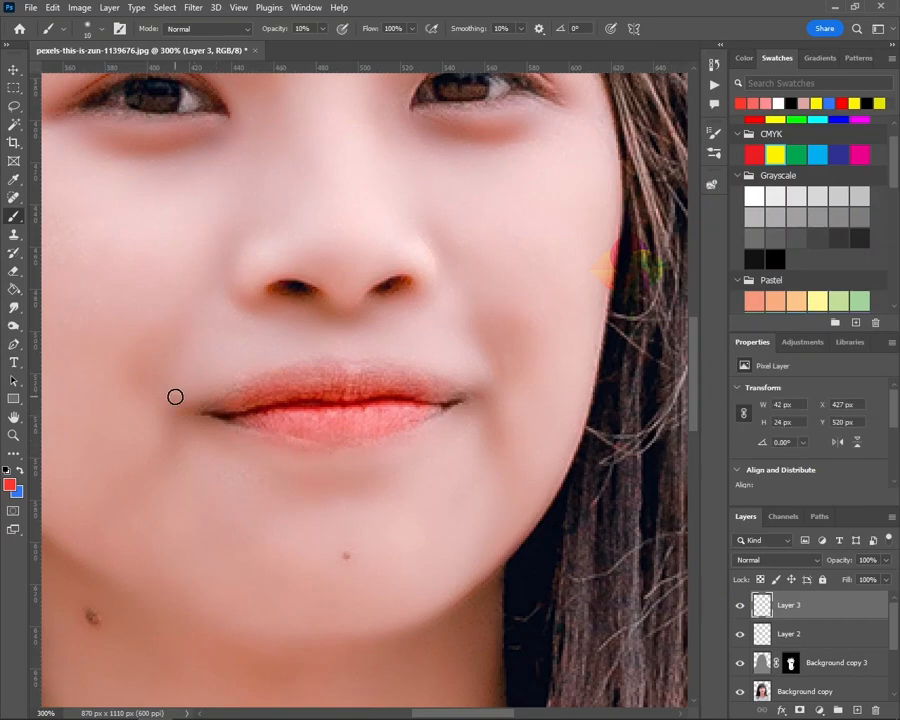
key("ctrl+plus")
mouse_move(205, 398)
left_mouse_down()
mouse_move(310, 372)
mouse_move(244, 397)
mouse_move(318, 380)
left_mouse_up()
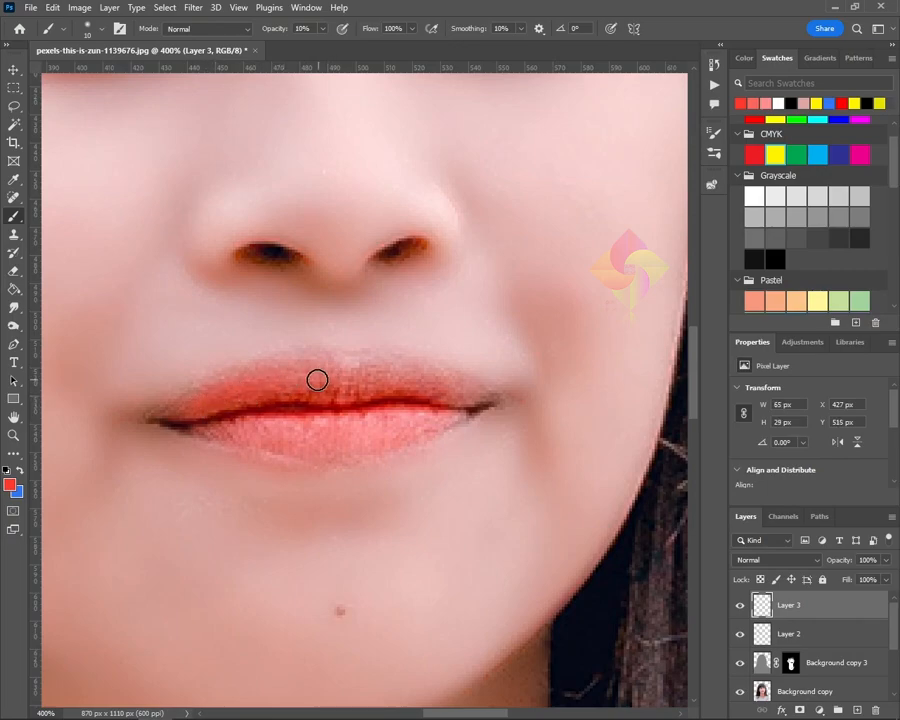
Raise the brush opacity to 62%, trace the outline of both lips with a 7 px brush and fill them with red.
left_click(323, 29)
left_click_drag(321, 44, 356, 45)
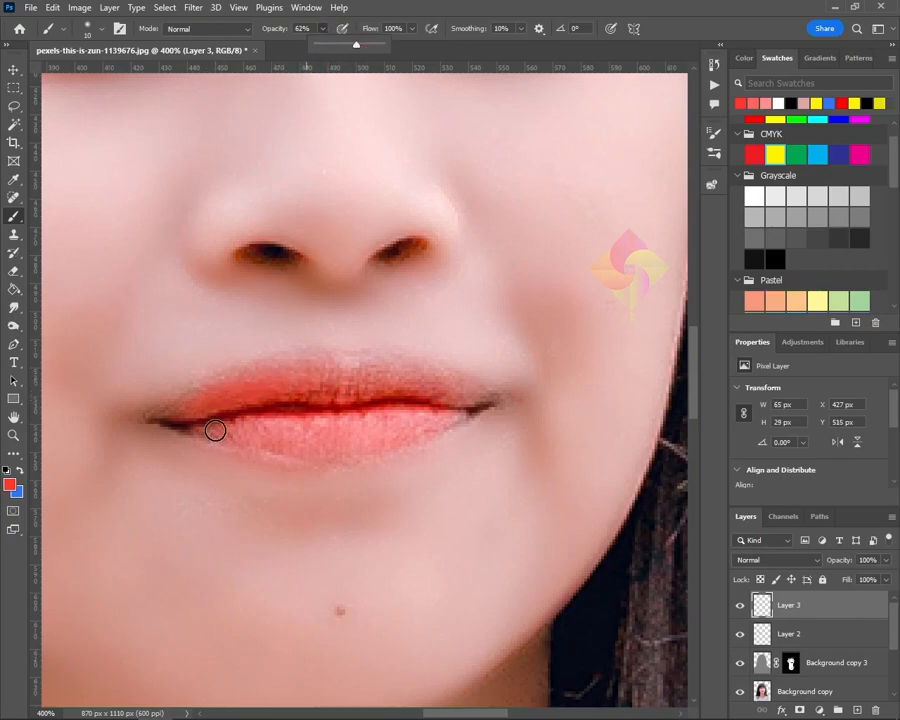
mouse_move(170, 418)
left_mouse_down()
mouse_move(229, 385)
mouse_move(286, 371)
mouse_move(198, 414)
mouse_move(153, 421)
mouse_move(200, 388)
mouse_move(319, 351)
mouse_move(341, 366)
mouse_move(296, 356)
mouse_move(333, 371)
mouse_move(368, 359)
mouse_move(403, 362)
mouse_move(484, 398)
mouse_move(434, 373)
mouse_move(348, 363)
mouse_move(356, 362)
mouse_move(340, 369)
mouse_move(413, 373)
mouse_move(389, 365)
mouse_move(490, 401)
mouse_move(450, 424)
left_mouse_up()
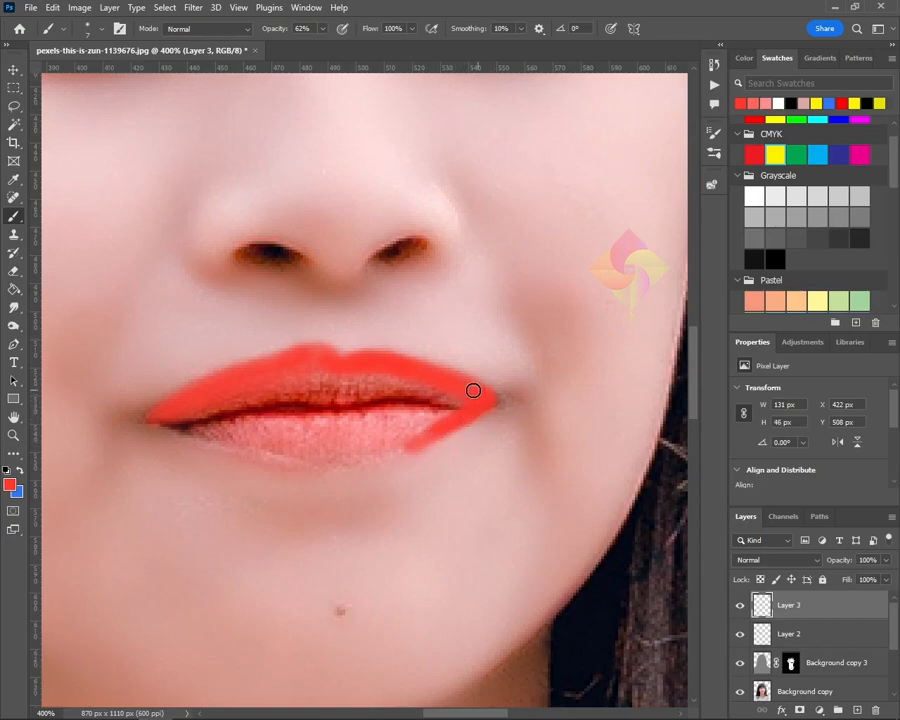
mouse_move(476, 408)
left_mouse_down()
mouse_move(372, 451)
mouse_move(389, 451)
mouse_move(343, 459)
mouse_move(402, 445)
mouse_move(336, 463)
mouse_move(158, 416)
mouse_move(245, 435)
mouse_move(190, 429)
left_mouse_up()
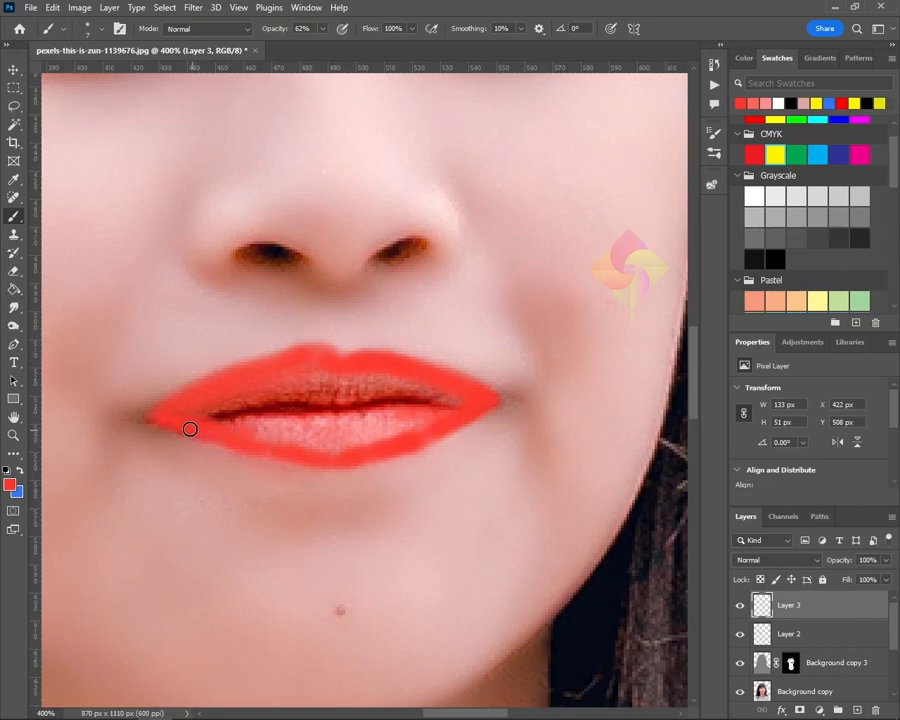
mouse_move(266, 445)
left_mouse_down()
mouse_move(362, 454)
mouse_move(328, 451)
mouse_move(430, 427)
mouse_move(282, 445)
mouse_move(444, 417)
mouse_move(208, 412)
mouse_move(339, 426)
mouse_move(301, 429)
mouse_move(224, 408)
mouse_move(273, 392)
mouse_move(372, 388)
mouse_move(463, 403)
mouse_move(418, 393)
mouse_move(177, 407)
mouse_move(289, 413)
mouse_move(221, 412)
mouse_move(435, 396)
mouse_move(445, 413)
mouse_move(225, 425)
mouse_move(272, 384)
left_mouse_up()
key("bracketright")
Trim the upper lip's painted edge with an 8 px eraser and extend the red at the mouth corner with a 9 px brush.
key("e")
key("bracketleft")
key("bracketleft")
key("bracketleft")
key("bracketleft")
key("bracketleft")
key("bracketleft")
key("bracketleft")
key("bracketleft")
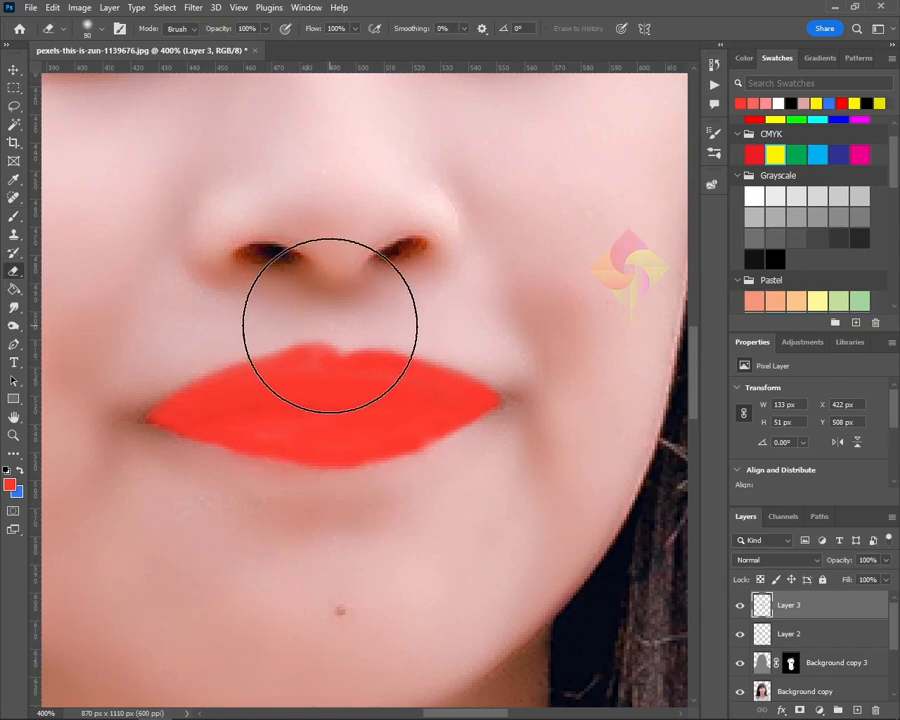
key("bracketleft")
key("bracketleft")
left_click_drag(330, 344, 272, 342)
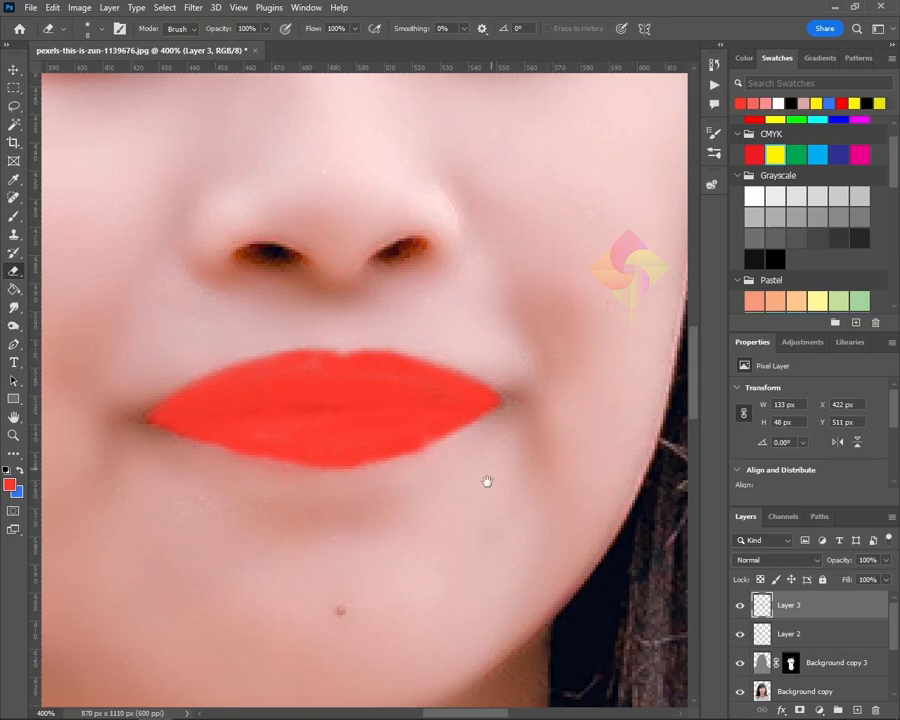
left_click_drag(490, 476, 473, 467)
key("b")
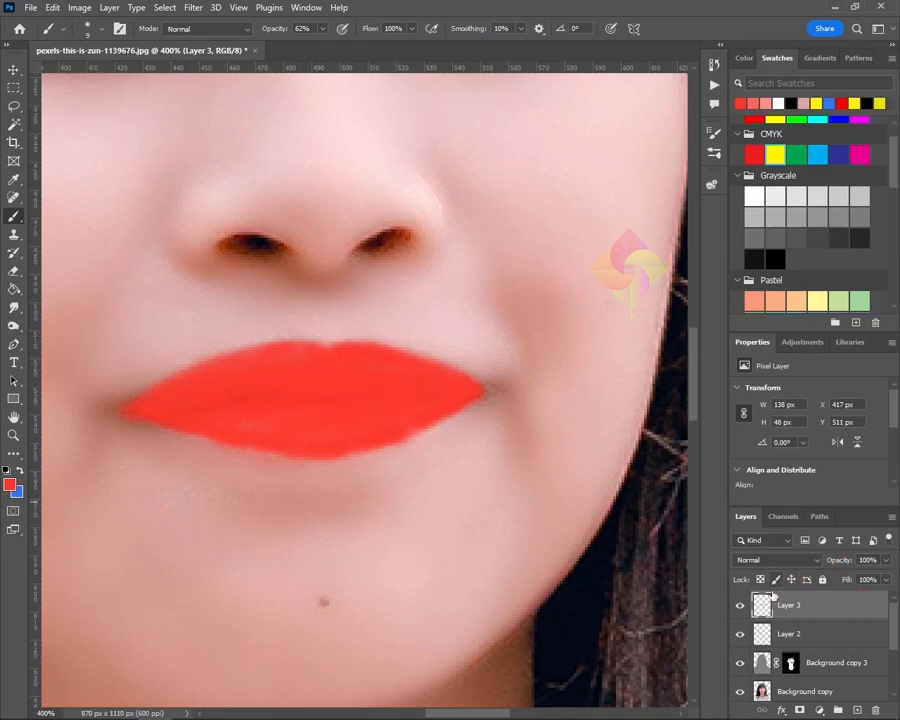
Set the painted lip layer to Multiply and adjust its Blend If Current Layer range to 22/107 for shadows and 168 for highlights.
left_click(782, 562)
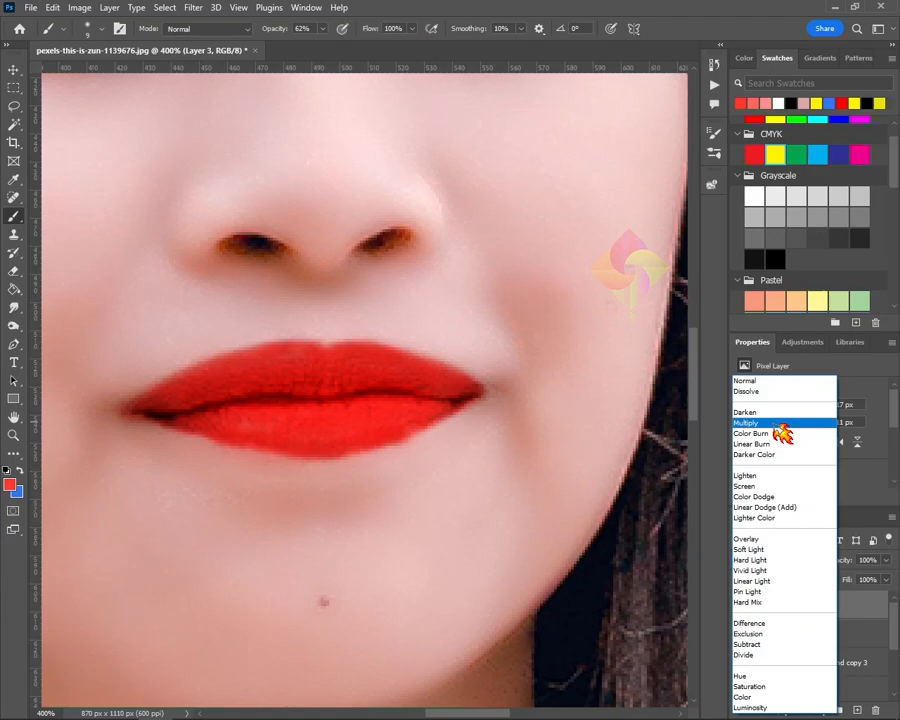
left_click(776, 424)
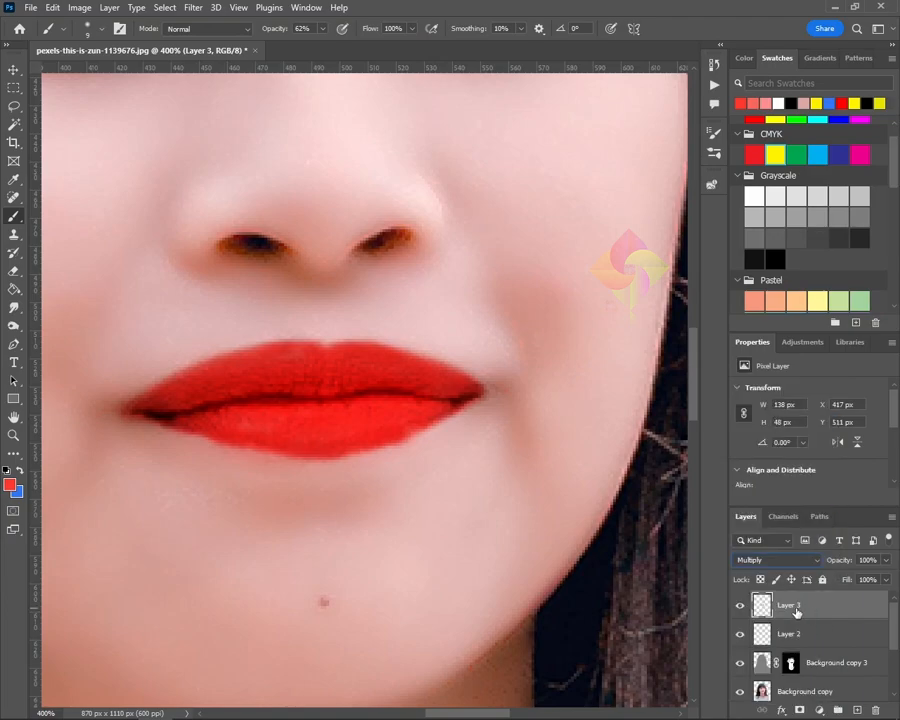
right_click(796, 612)
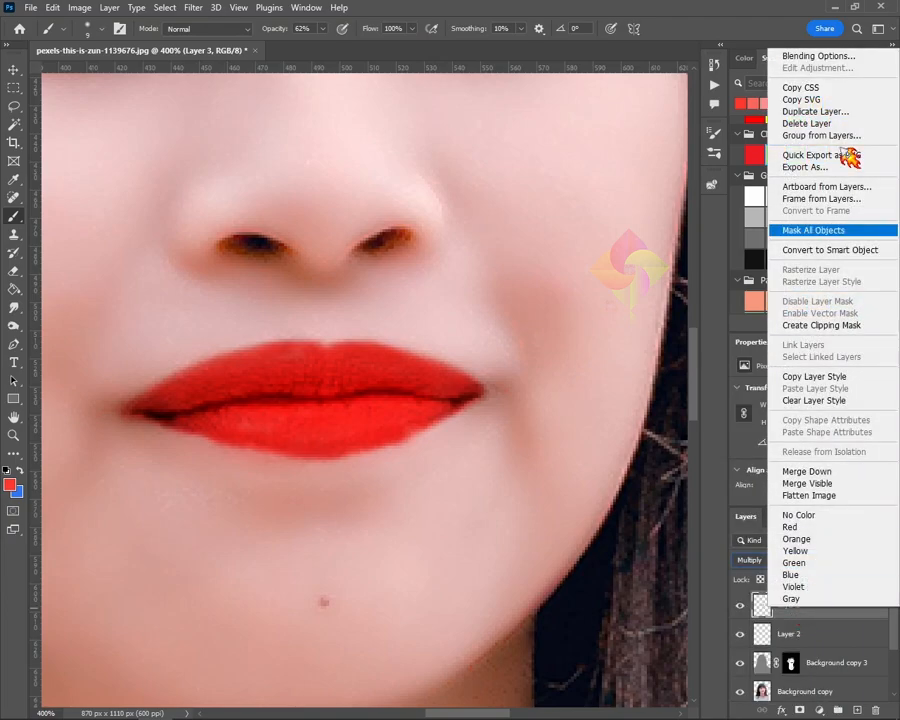
left_click(818, 60)
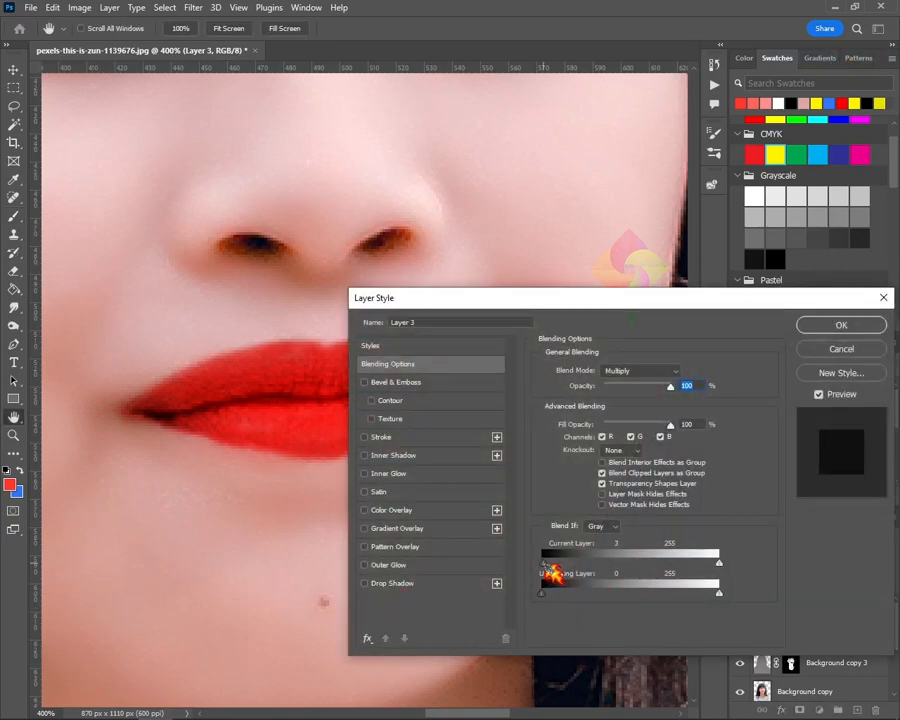
left_click_drag(547, 564, 616, 563)
left_click_drag(543, 563, 557, 564)
left_click_drag(718, 563, 655, 563)
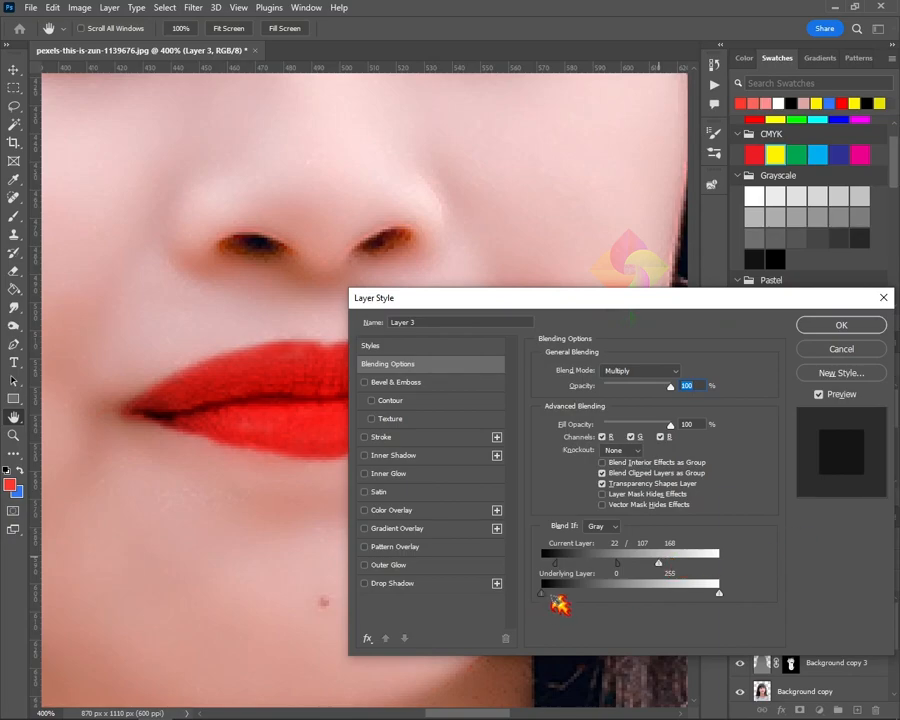
Split the Blend If Underlying Layer sliders to 34/131 for the shadows and 143/255 for the highlights.
left_click_drag(550, 598, 682, 597)
left_click_drag(615, 299, 678, 352)
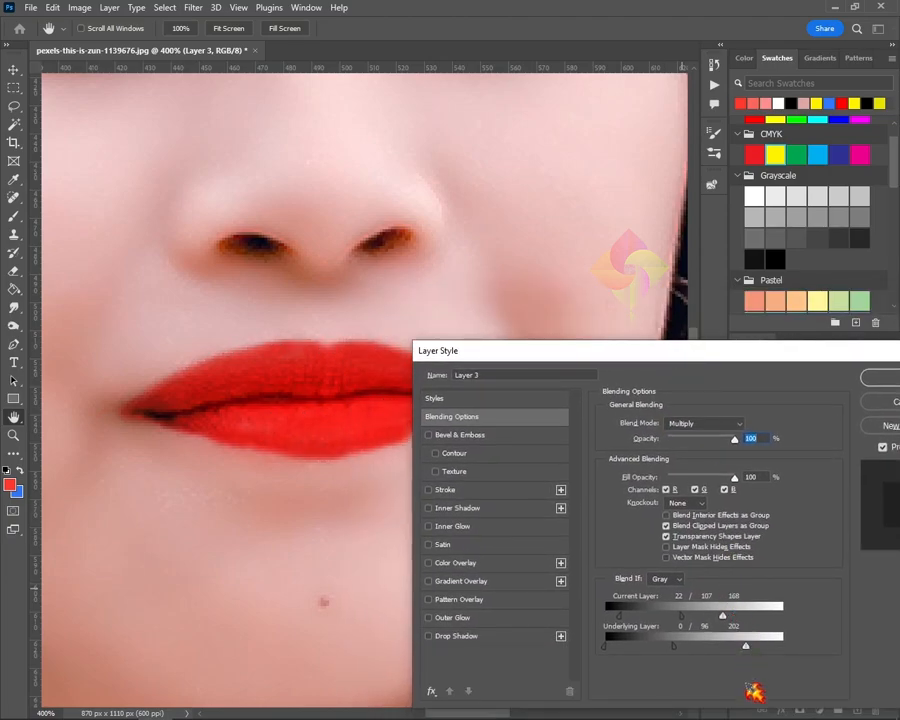
mouse_move(756, 659)
left_mouse_down()
mouse_move(746, 653)
mouse_move(757, 655)
left_mouse_up()
mouse_move(601, 658)
left_mouse_down()
mouse_move(711, 655)
mouse_move(685, 651)
mouse_move(719, 643)
mouse_move(651, 655)
mouse_move(697, 657)
mouse_move(742, 643)
mouse_move(731, 649)
mouse_move(767, 657)
mouse_move(713, 651)
mouse_move(701, 657)
mouse_move(740, 657)
mouse_move(690, 660)
mouse_move(698, 650)
left_mouse_up()
left_click_drag(622, 650, 628, 650)
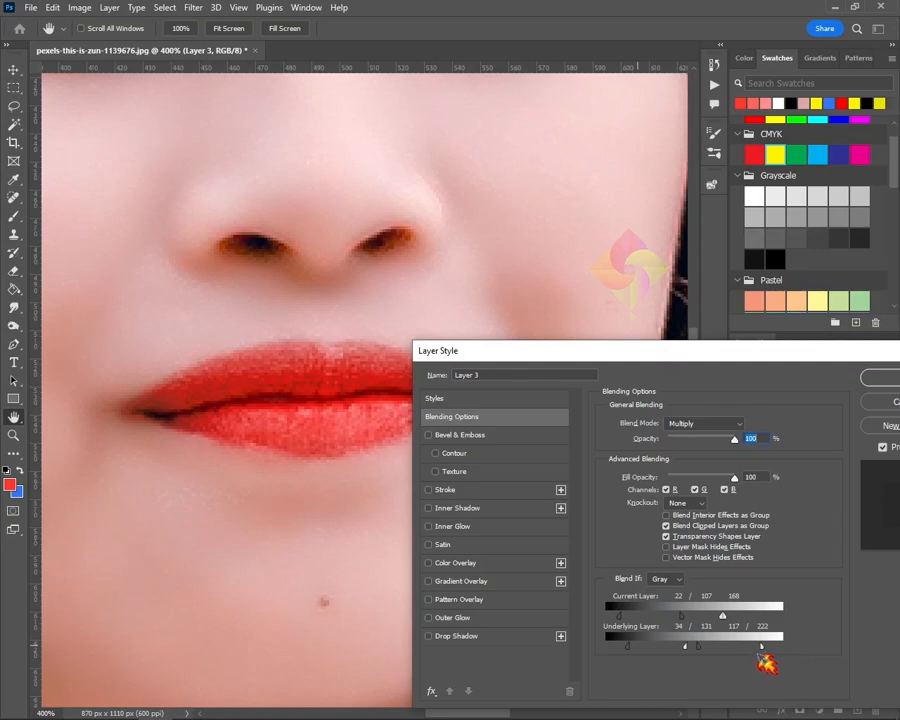
left_click_drag(763, 647, 785, 646)
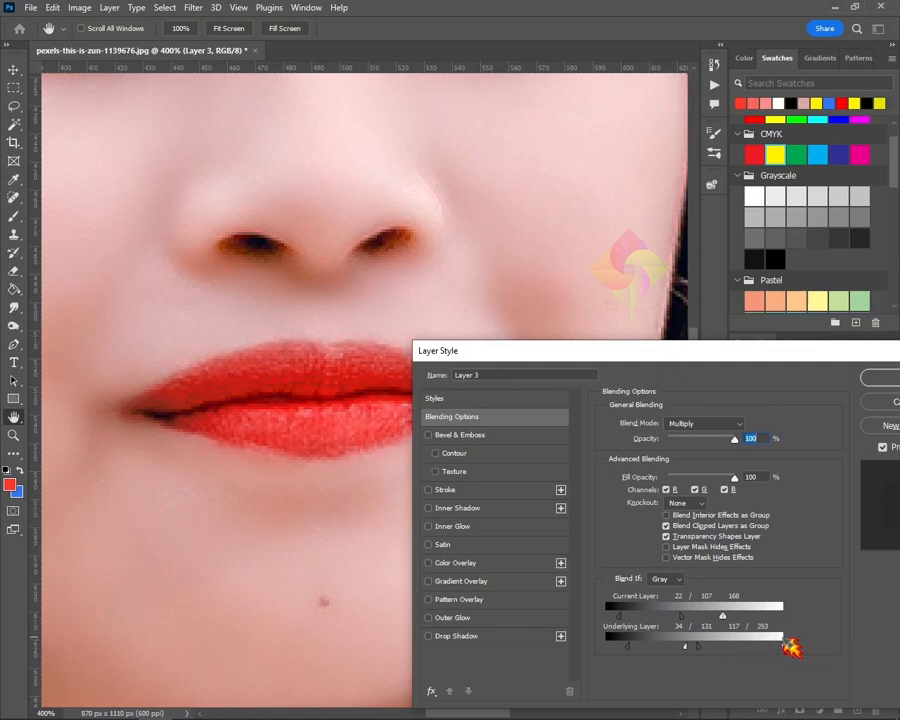
left_click_drag(685, 650, 712, 650)
Refine the Blend If Current Layer range to 22/61 and 141/195 and apply the lip layer's style.
left_click_drag(681, 614, 650, 615)
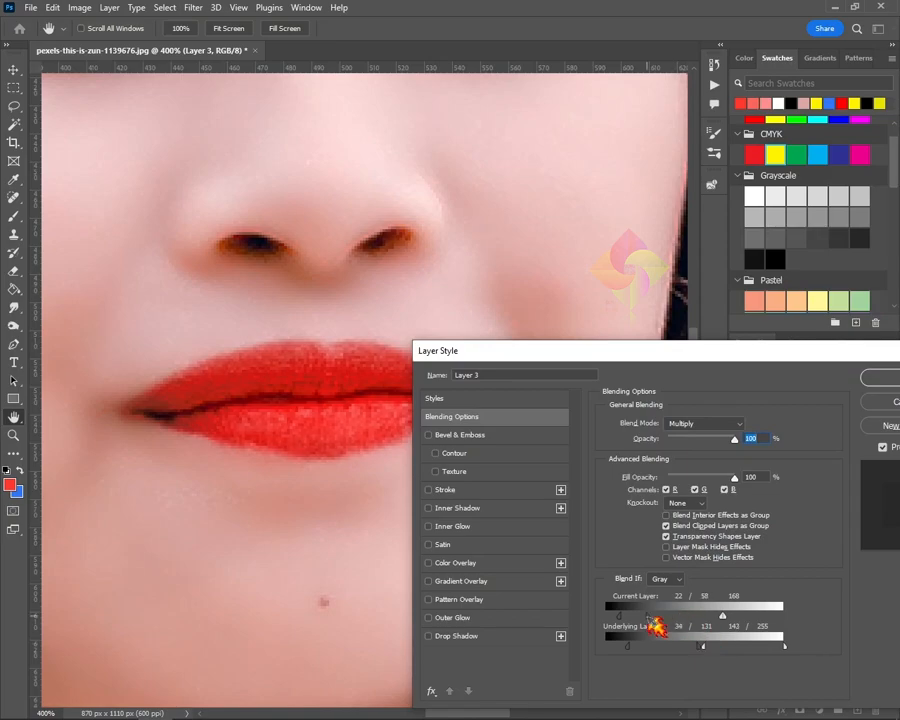
mouse_move(725, 615)
left_mouse_down()
mouse_move(773, 617)
mouse_move(703, 617)
left_mouse_up()
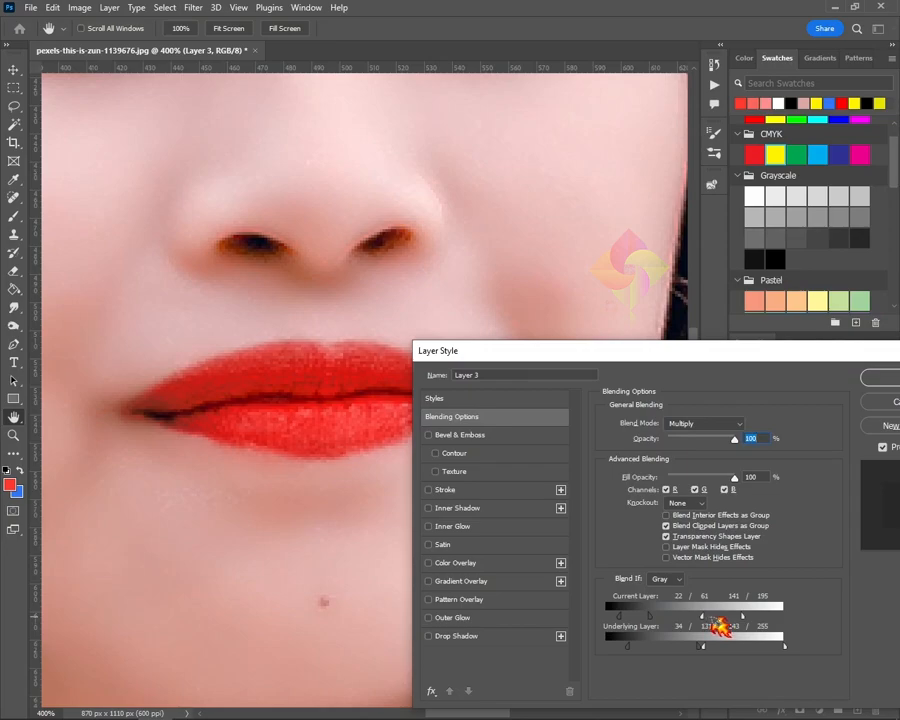
left_click_drag(832, 352, 766, 352)
left_click(860, 374)
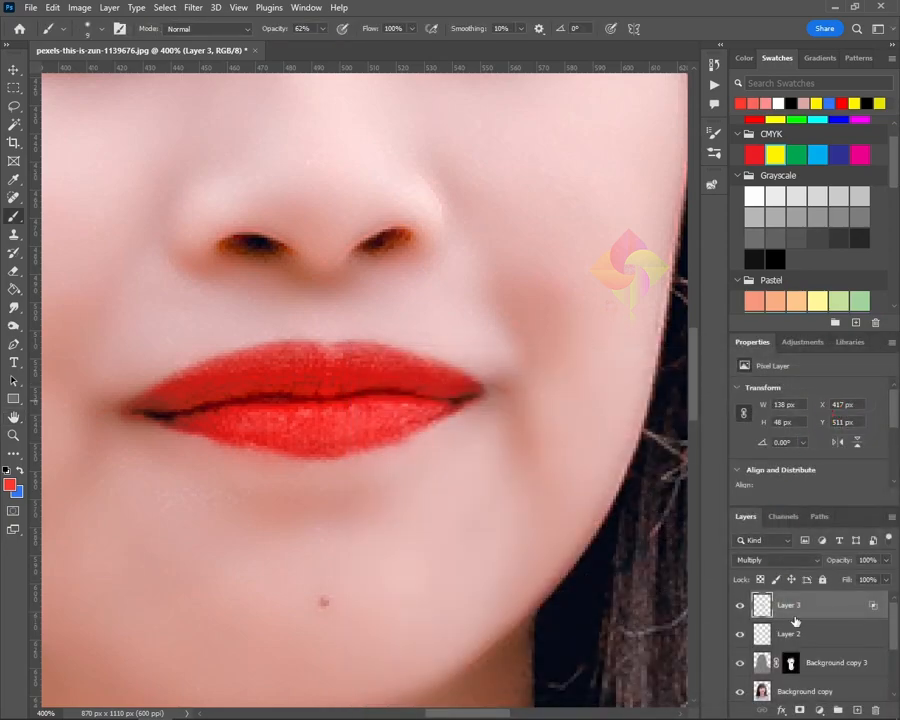
Compare the lips with their colour layer hidden and shown, and lower that layer's opacity to 66%.
left_click(741, 607)
left_click(741, 607)
key("ctrl+minus")
key("ctrl+minus")
left_click_drag(886, 560, 876, 586)
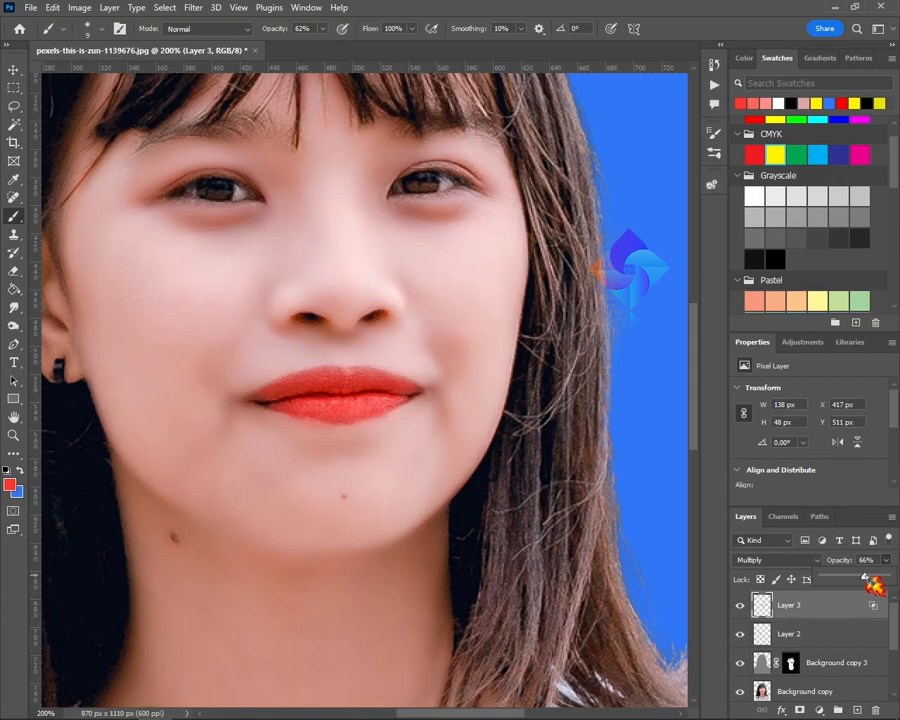
left_click_drag(876, 586, 876, 586)
key("ctrl+minus")
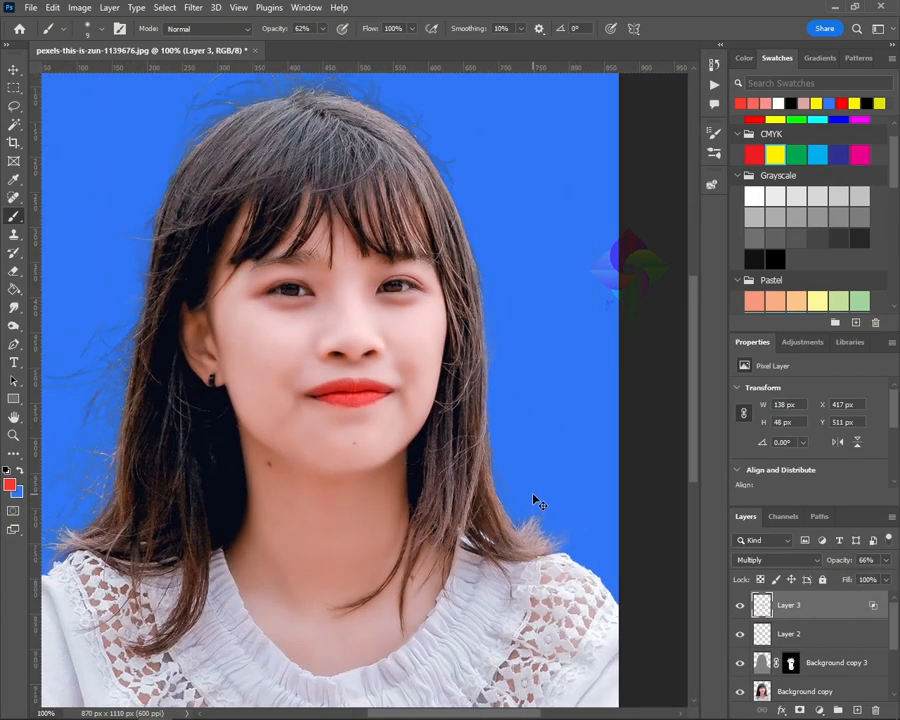
Duplicate the masked Vivid Light skin layer Background copy 3 and hide the original.
left_click(766, 663)
key("ctrl+j")
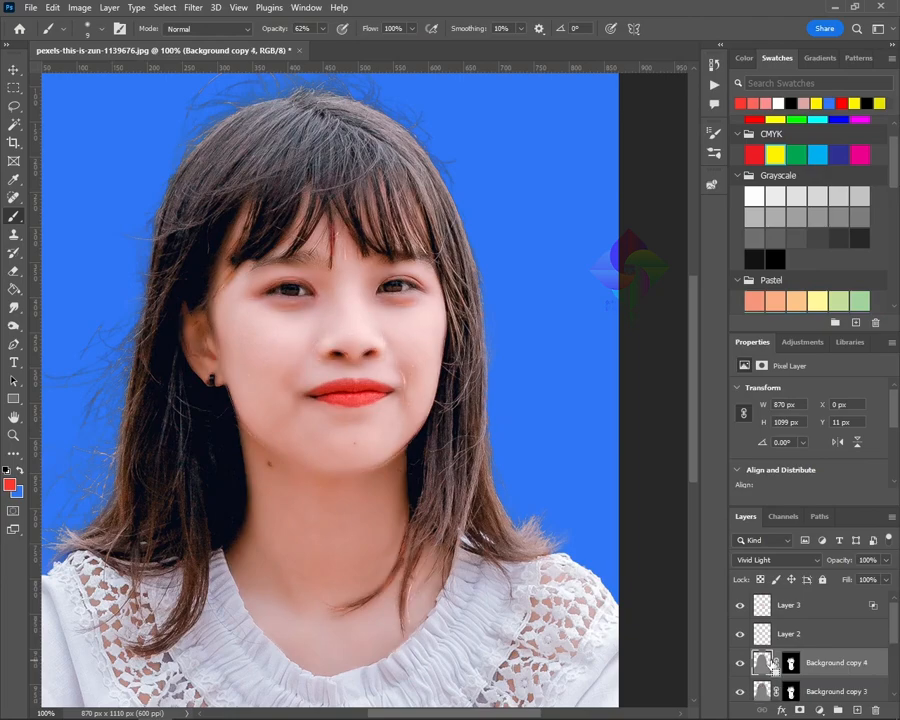
left_click(740, 691)
scroll(781, 656, "down", 2)
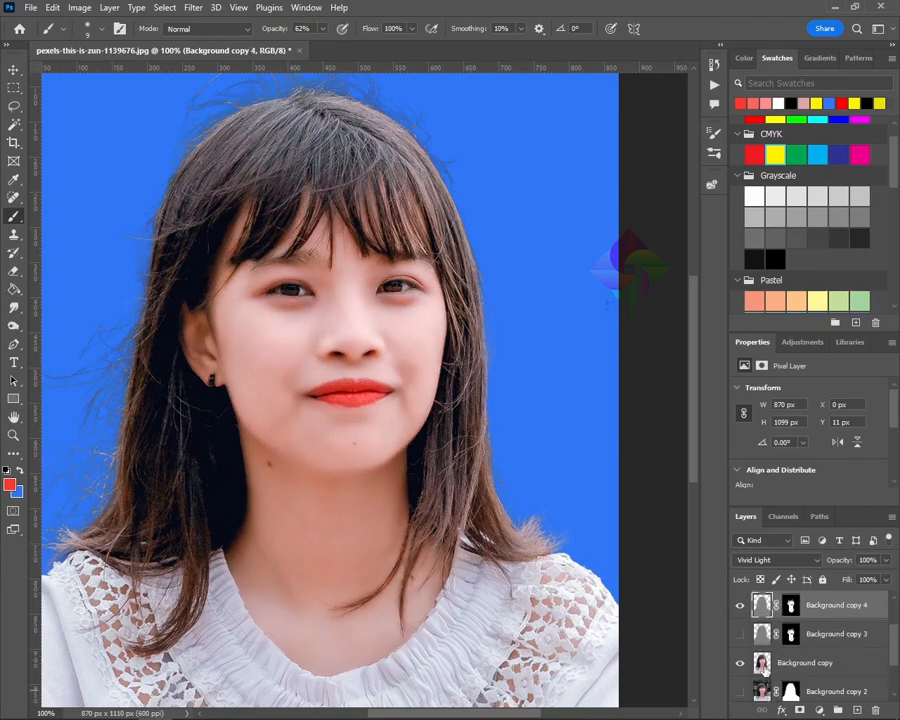
Duplicate the Background copy portrait directly beneath the copied skin layer, hide the original and merge the two duplicates.
left_click(766, 663)
key("ctrl+j")
left_click_drag(766, 662, 764, 620)
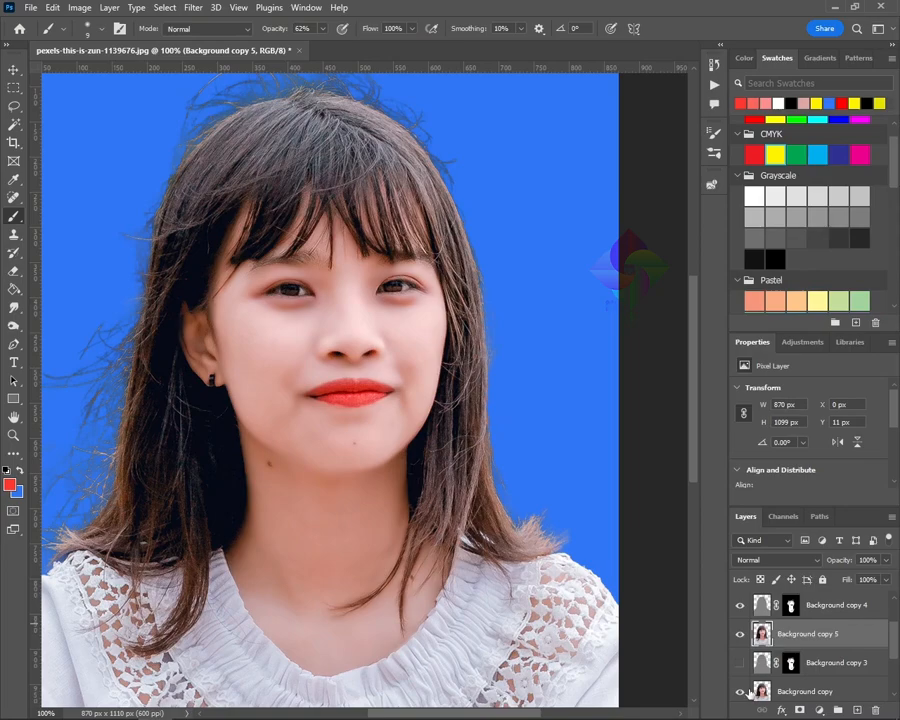
left_click(740, 691)
scroll(770, 630, "up", 2)
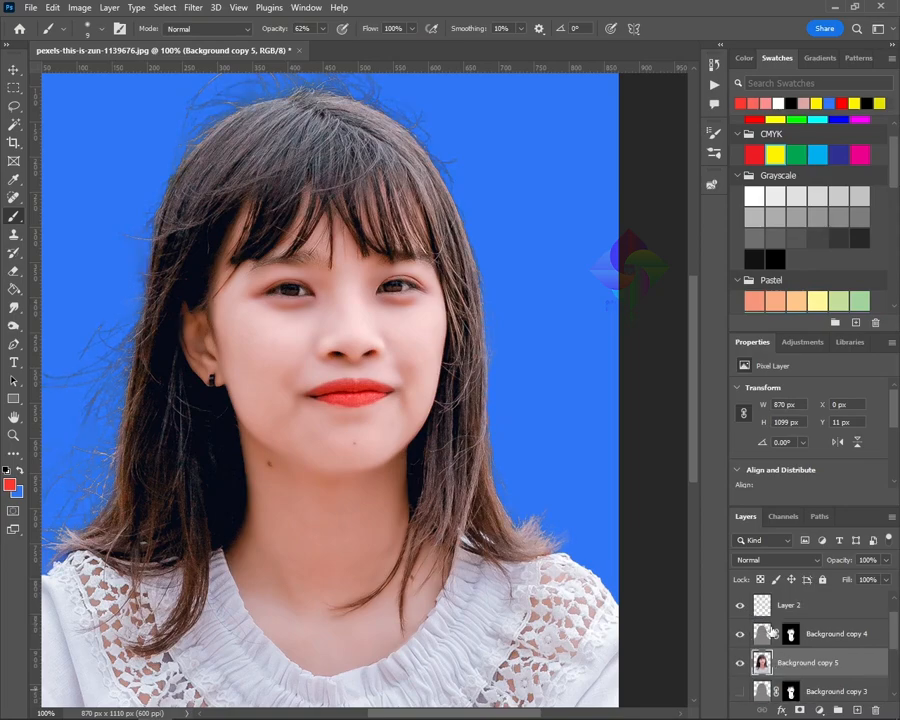
left_click(815, 664)
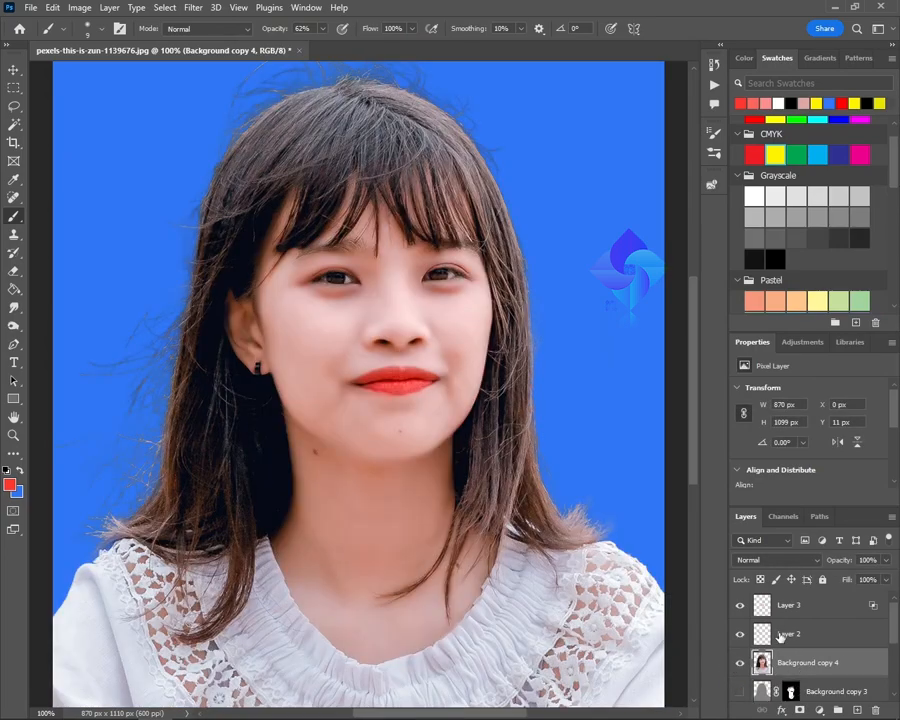
Darken the loose hair strands along the portrait's left side with the Burn tool, Midtones range, 50% exposure, enlarging the brush to 200 px.
key("ctrl+plus")
left_click_drag(485, 432, 440, 488)
key("ctrl+minus")
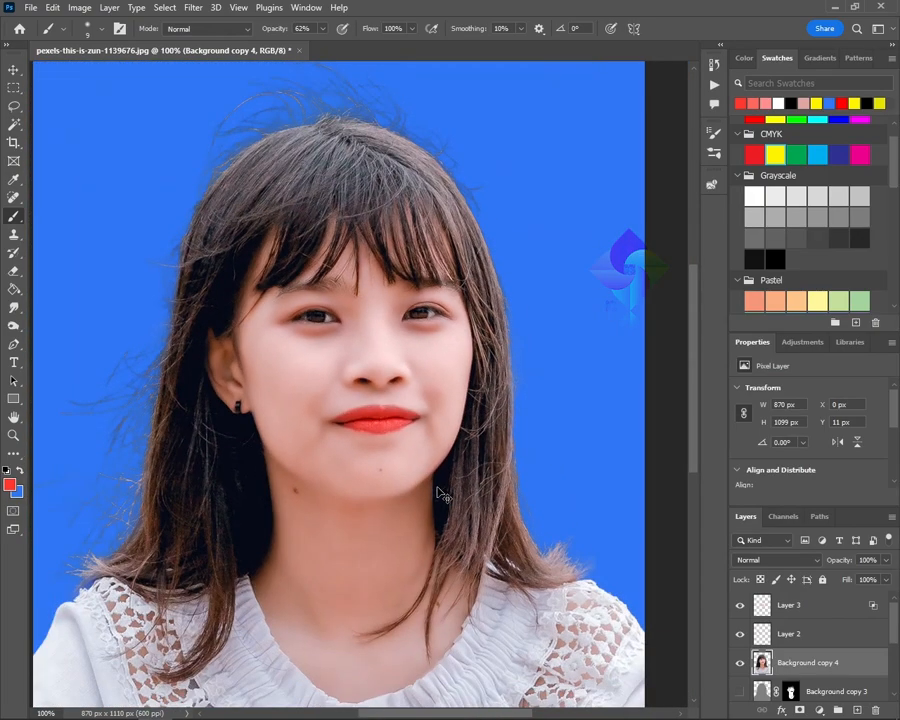
key("ctrl+minus")
key("o")
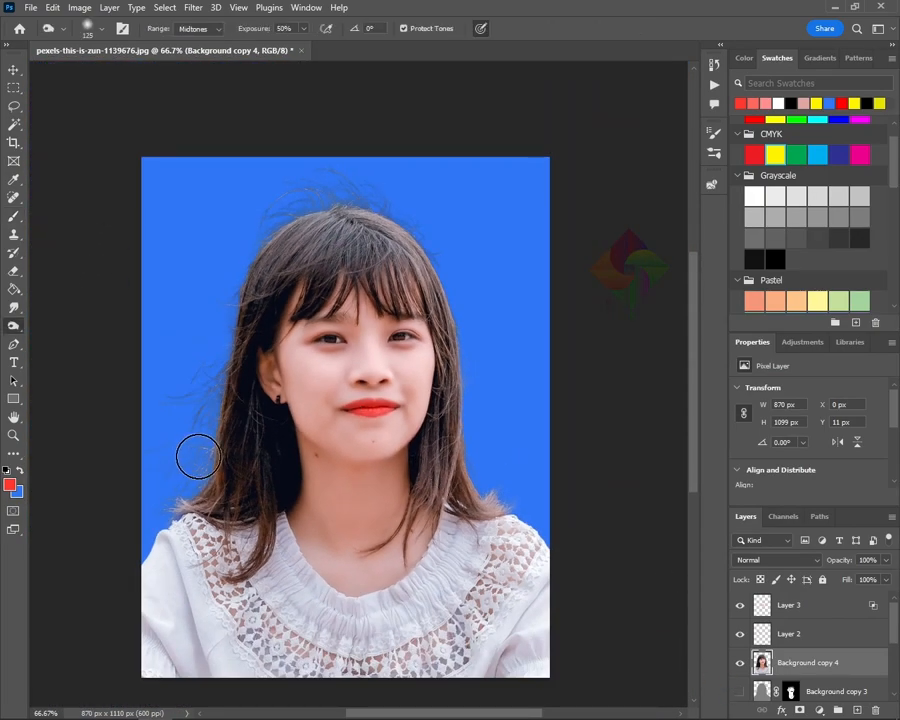
key("bracketright")
key("bracketright")
mouse_move(190, 474)
left_mouse_down()
mouse_move(211, 432)
mouse_move(159, 498)
left_mouse_up()
key("bracketright")
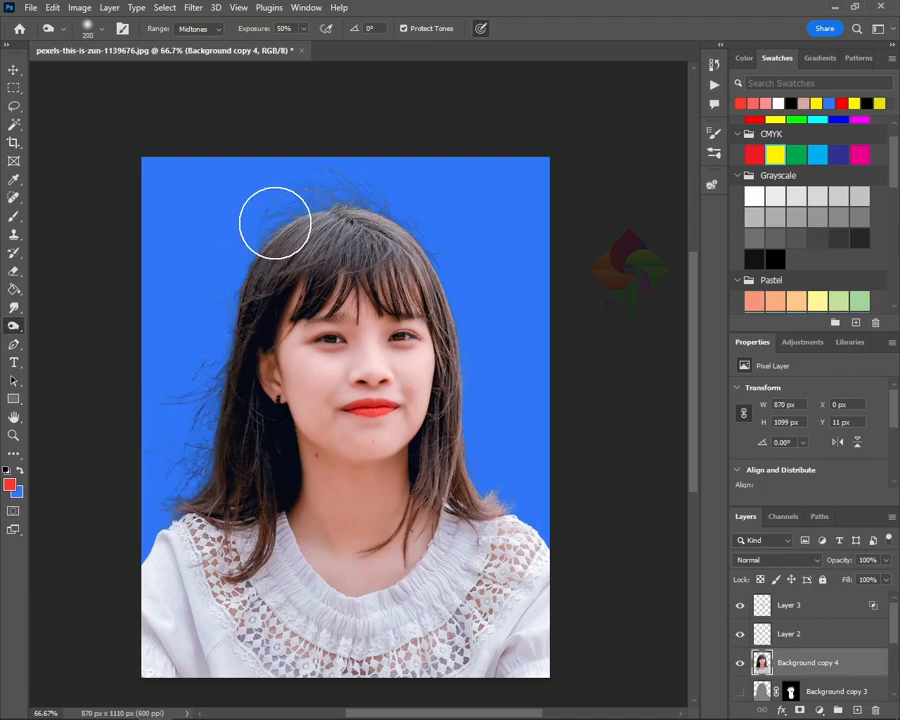
Burn the flyaway hair above the crown with a 125 px brush and the remaining hair edges with brushes of 150 to 175 px.
key("bracketleft")
key("bracketleft")
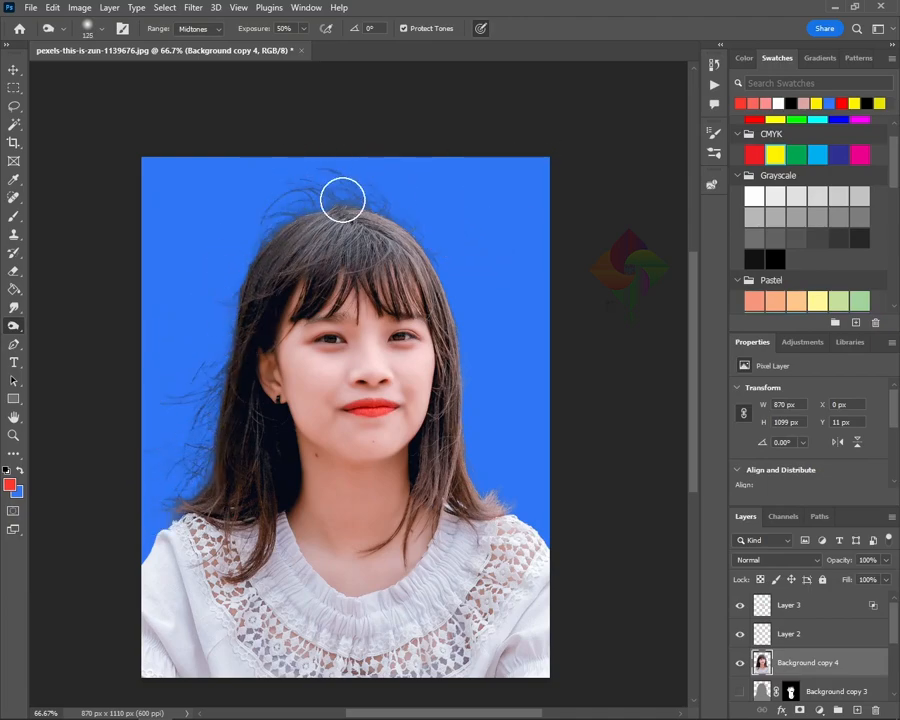
key("bracketright")
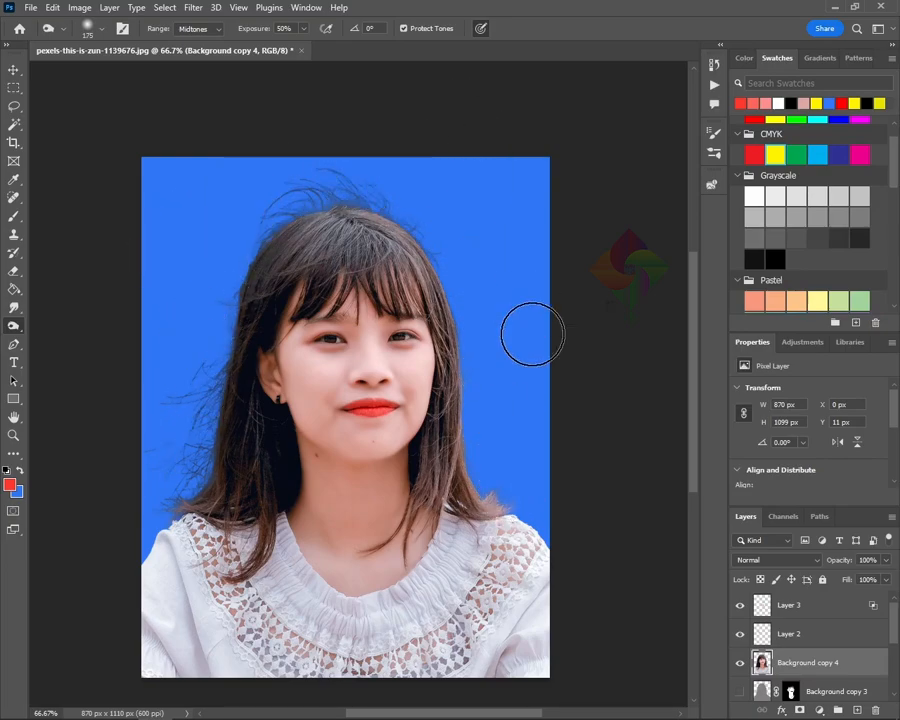
key("bracketright")
key("bracketleft")
key("bracketleft")
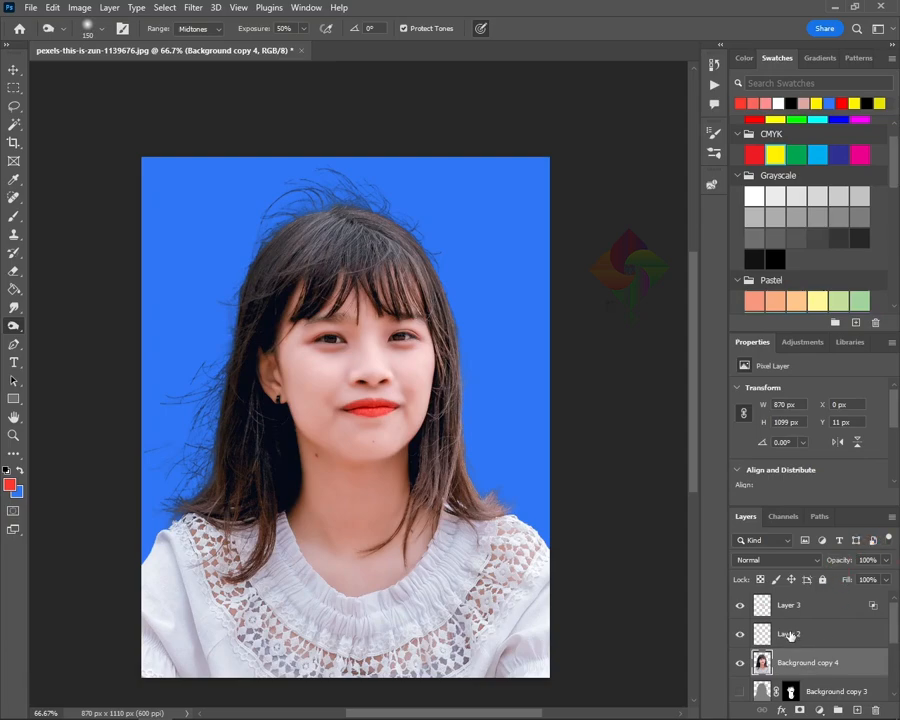
Brighten the merged portrait and deepen its contrast with Levels by adjusting the shadow, midtone and highlight inputs.
key("ctrl+plus")
left_click_drag(522, 519, 577, 486)
key("ctrl+l")
left_click_drag(496, 486, 500, 494)
left_click_drag(675, 487, 662, 490)
left_click_drag(571, 486, 560, 485)
left_click_drag(499, 485, 503, 485)
key("Return")
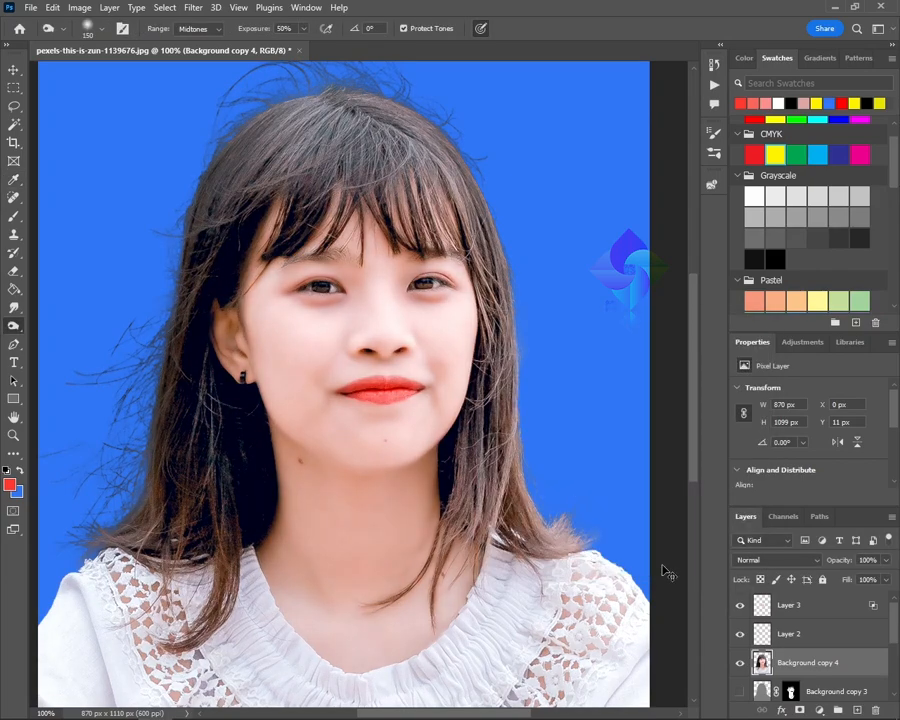
Raise the middle of the Blue channel slightly with Curves on the merged portrait layer.
key("ctrl+m")
left_click(541, 330)
left_click(520, 372)
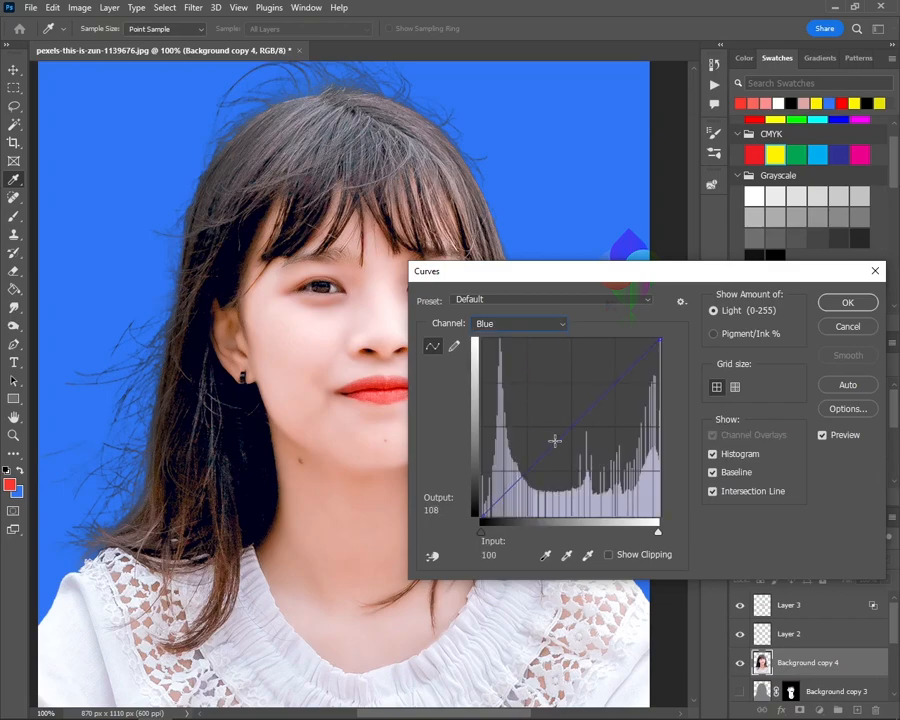
left_click(568, 423)
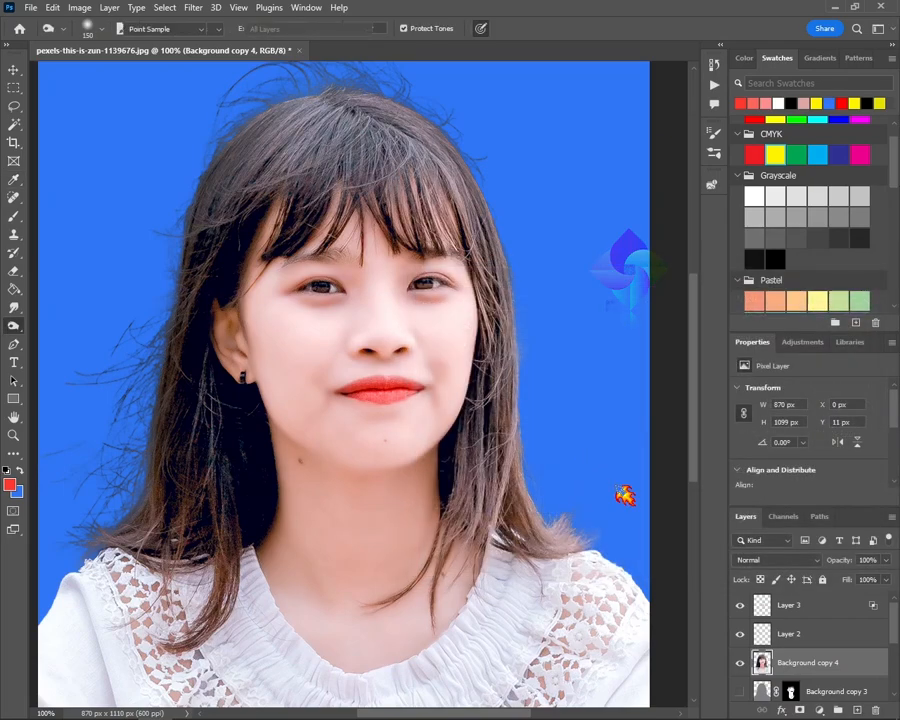
Apply a second Levels adjustment to the portrait with the shadow input at 10 and slightly lighter midtones.
key("ctrl+l")
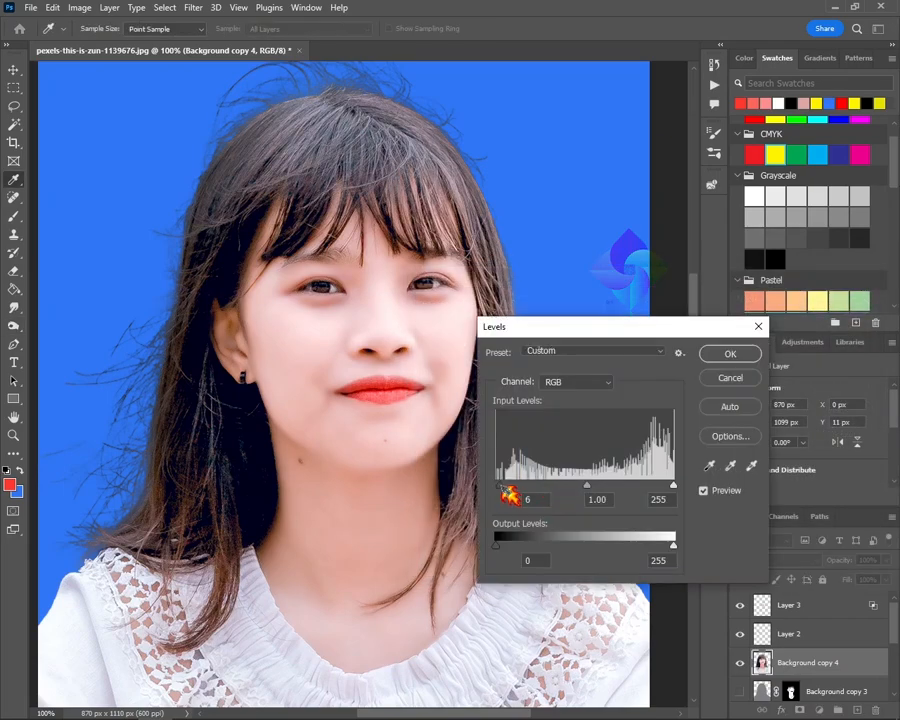
left_click(506, 487)
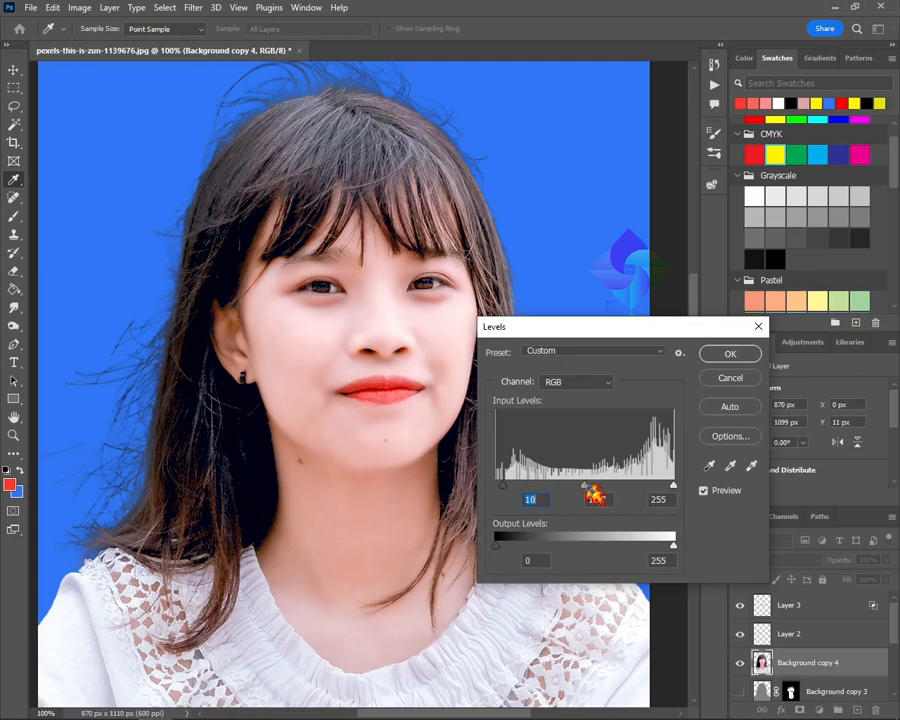
left_click(594, 496)
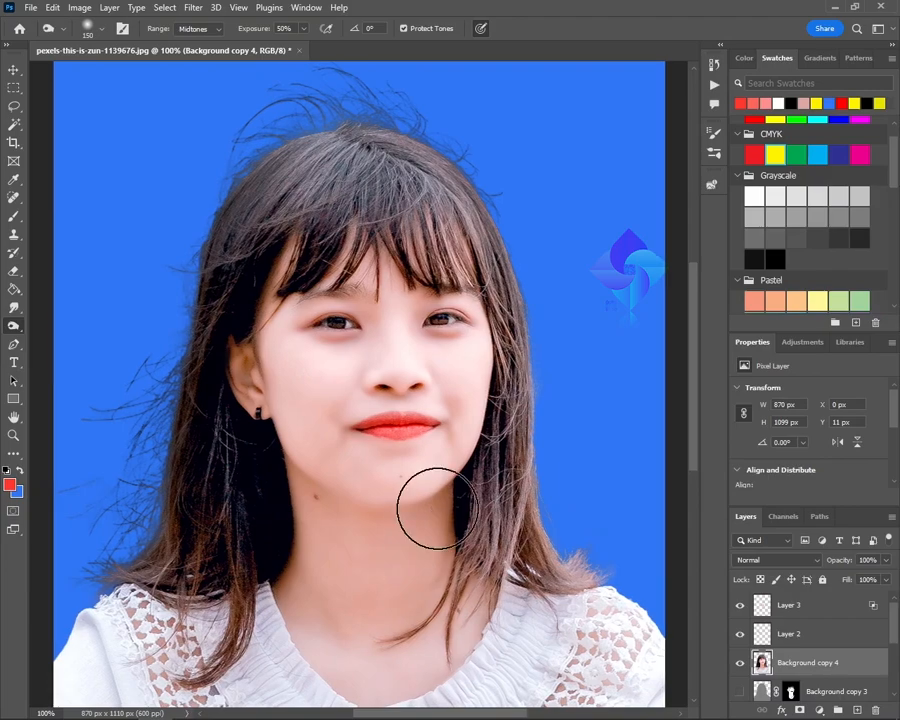
Add a Solid Color fill layer above the blue background Layer 1 with the colour 3753ff.
key("ctrl+minus")
scroll(800, 650, "down", 3)
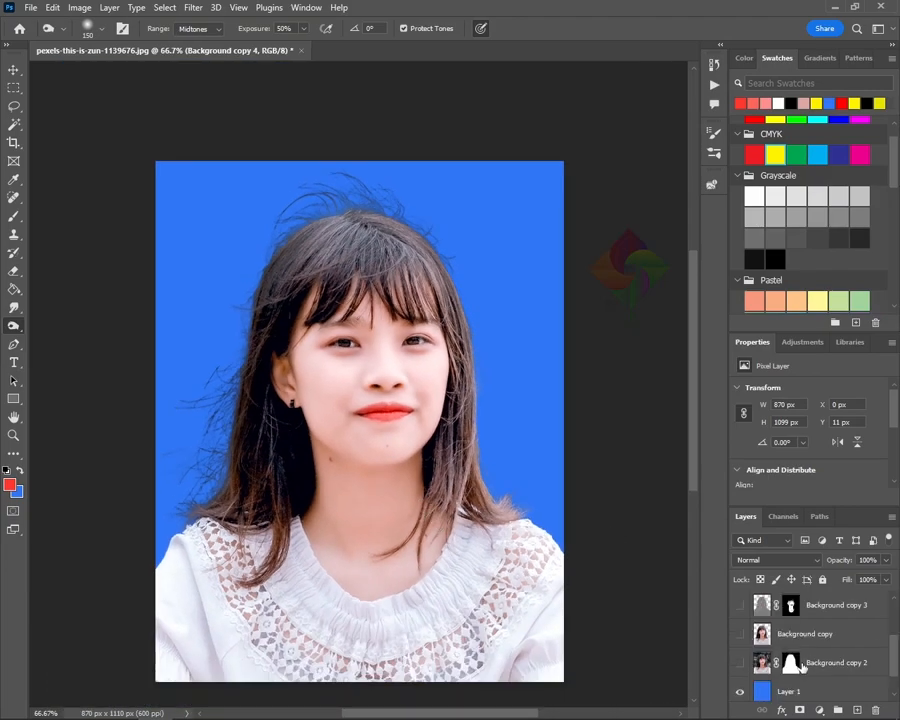
left_click(782, 690)
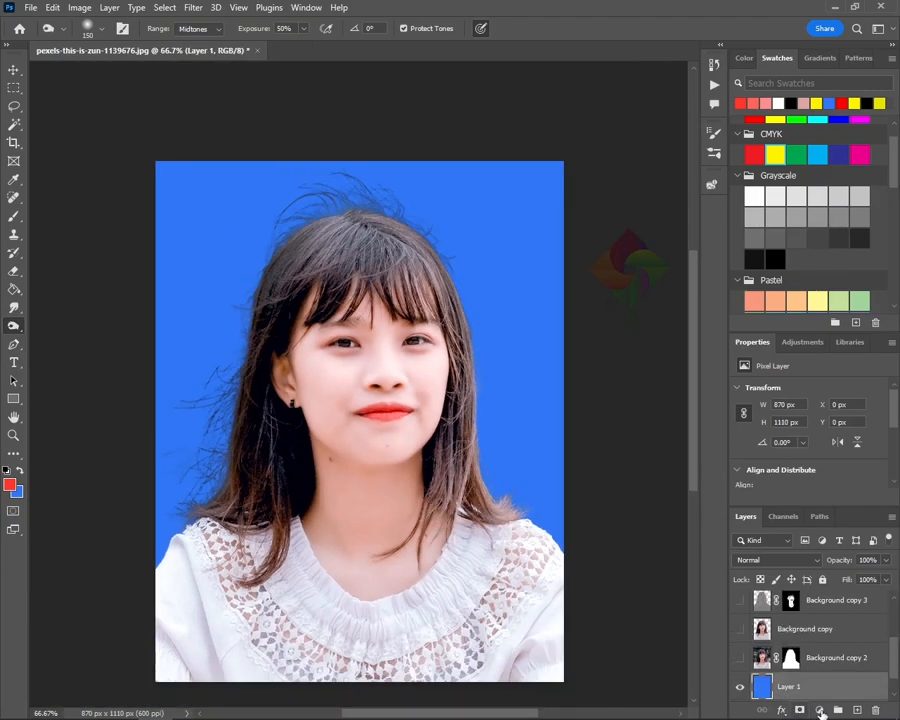
left_click(820, 710)
left_click(836, 464)
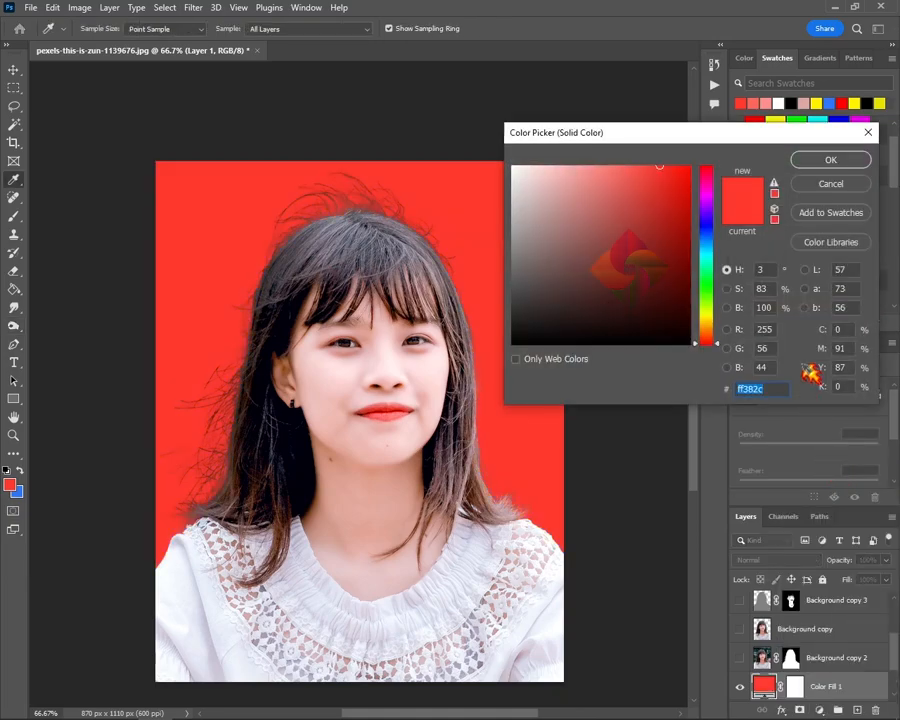
mouse_move(686, 227)
left_mouse_down()
mouse_move(670, 218)
mouse_move(666, 295)
mouse_move(671, 193)
mouse_move(655, 182)
mouse_move(683, 171)
left_mouse_up()
mouse_move(723, 345)
left_mouse_down()
mouse_move(722, 243)
mouse_move(735, 174)
mouse_move(744, 248)
mouse_move(746, 238)
left_mouse_up()
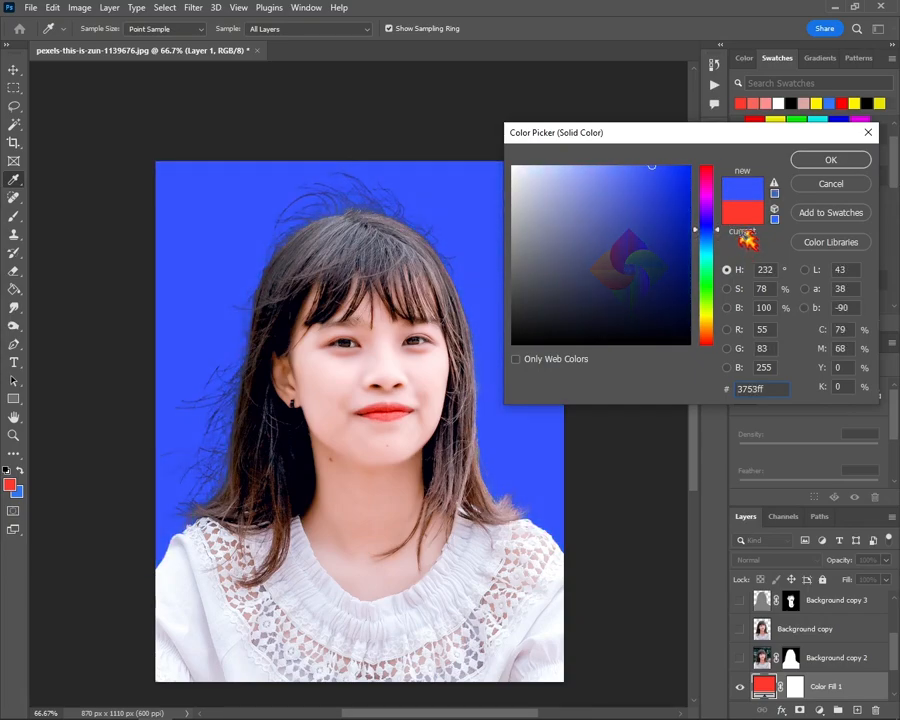
left_click(838, 162)
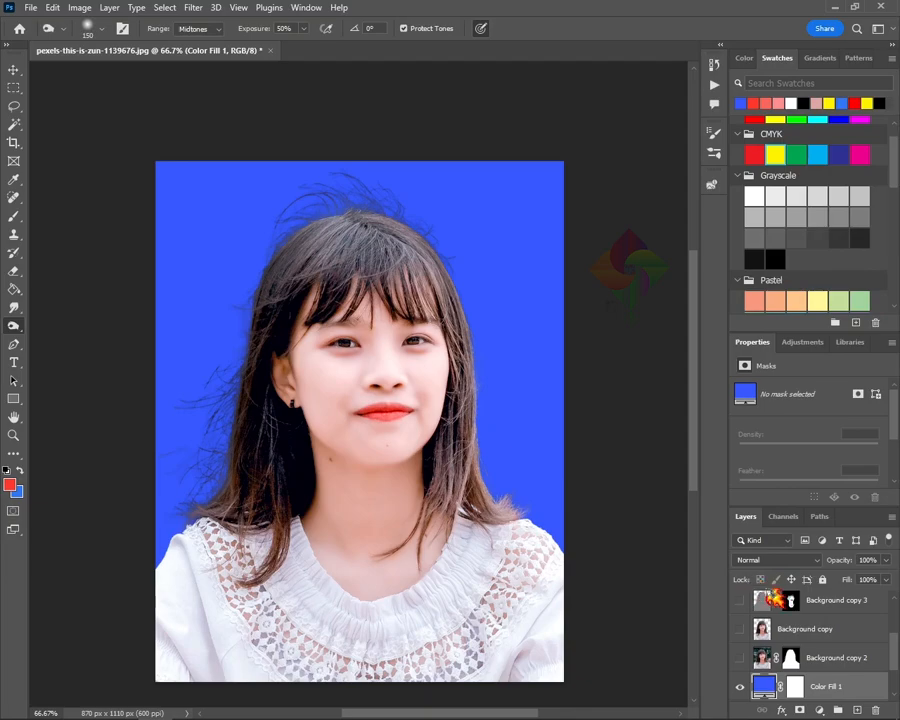
Stamp all visible layers into a new layer above the lip layer, using the On-Screen Keyboard.
scroll(791, 637, "up", 2)
left_click(778, 605)
mouse_move(570, 715)
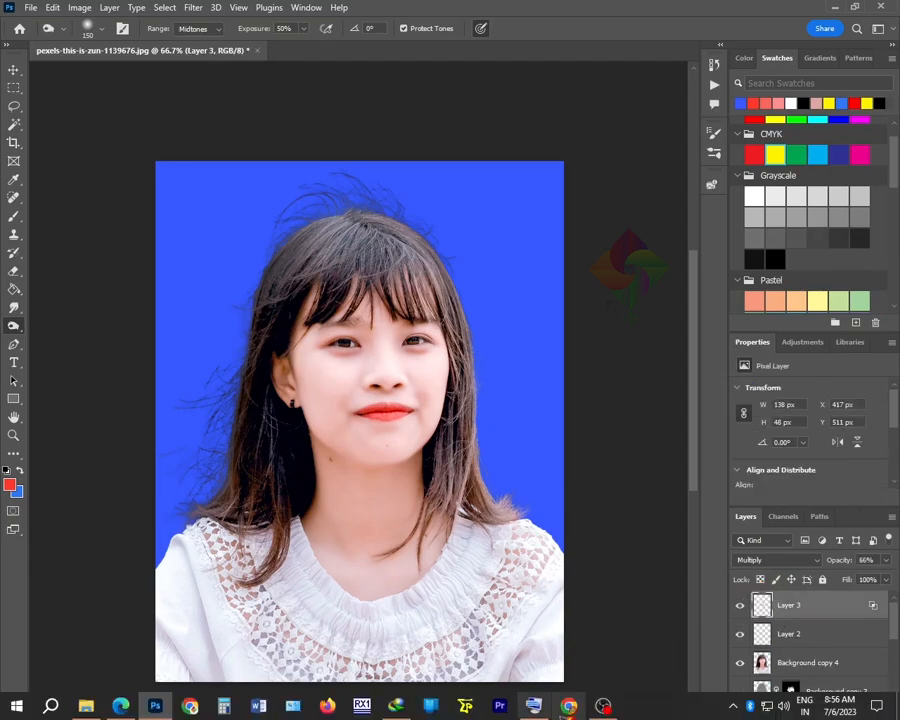
left_click(534, 709)
left_click(212, 700)
left_click(205, 686)
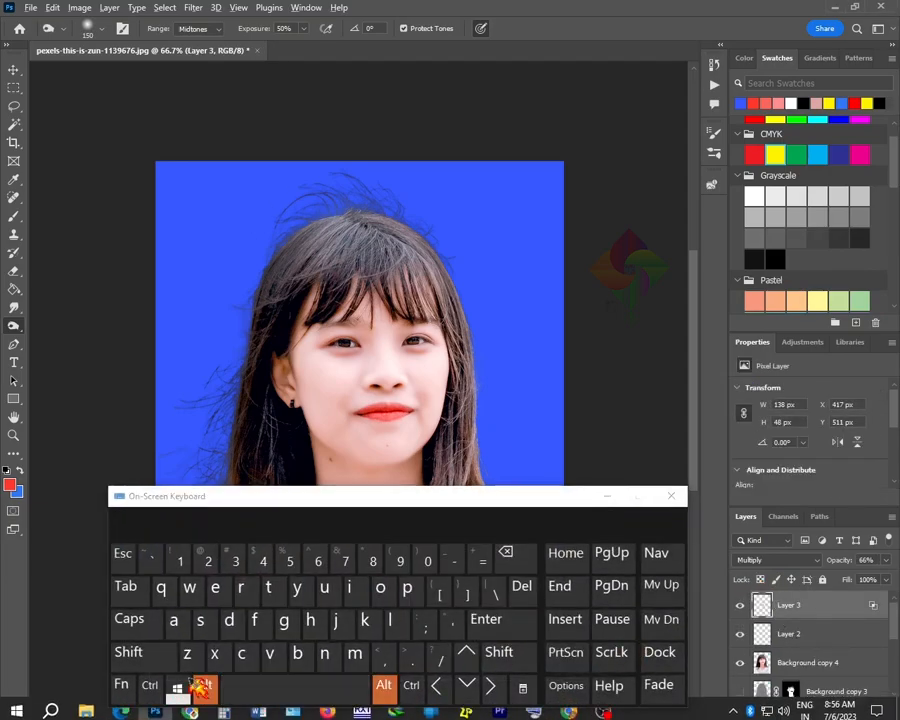
left_click(149, 685)
left_click(128, 651)
left_click(217, 590)
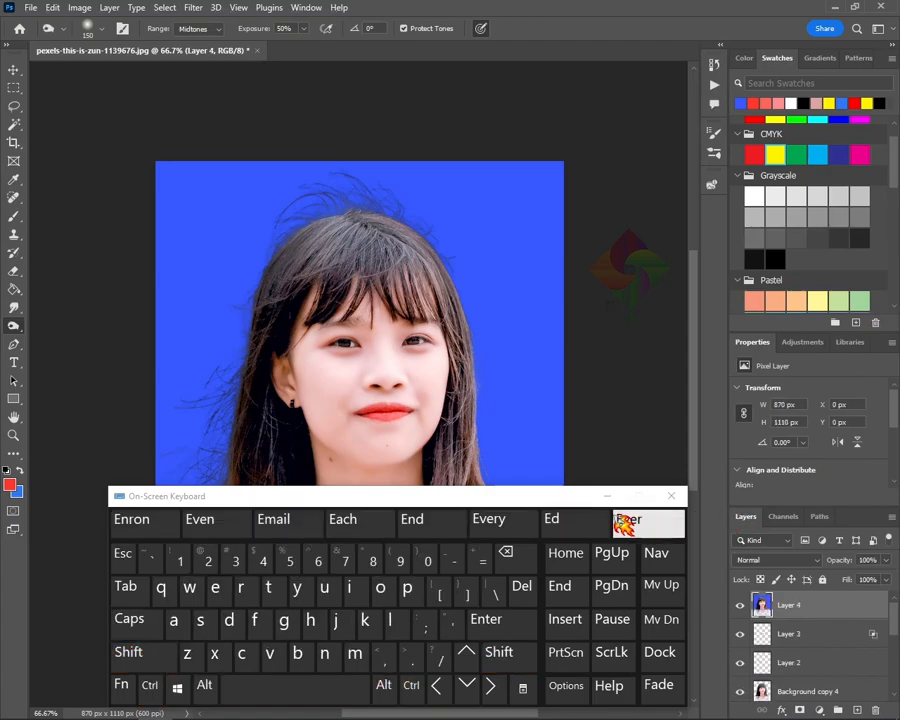